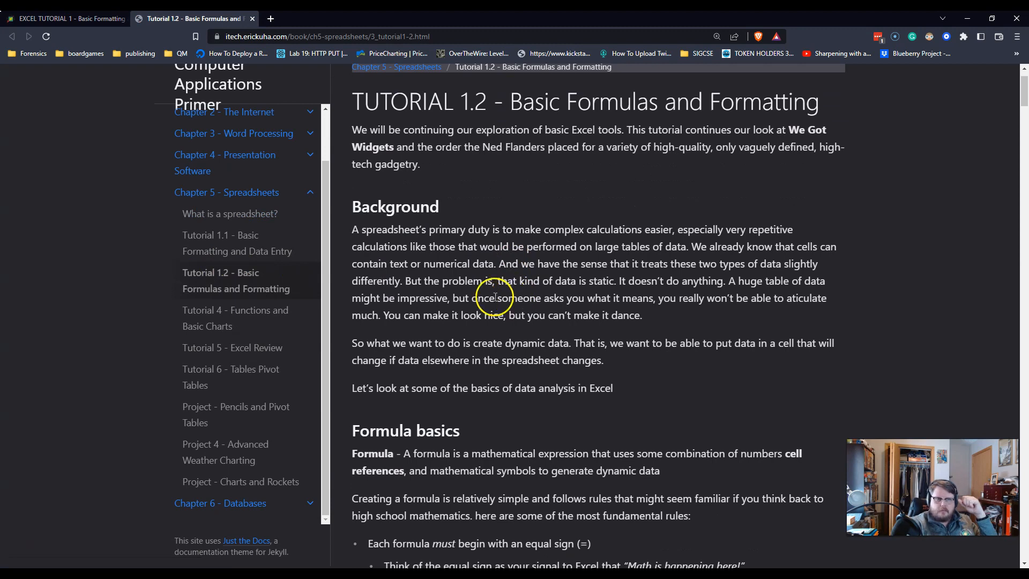
Step: Read the tutorial page down to its Formula basics section and bring the blank Excel workbook onto the screen
{"action": "scroll", "coordinate": [466, 278], "scroll_direction": "down", "scroll_amount": 1}
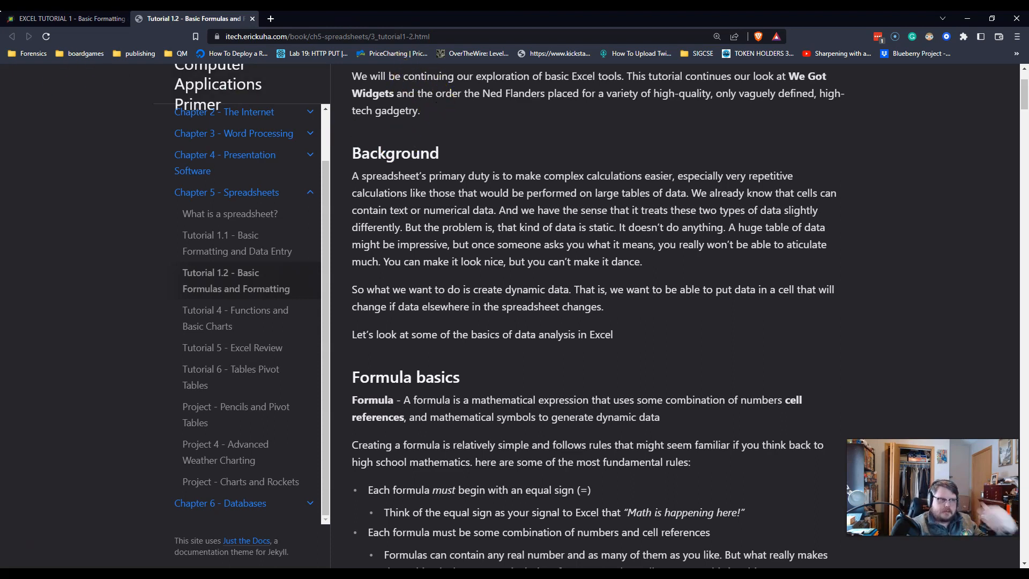
{"action": "left_click_drag", "start_coordinate": [0, 115], "coordinate": [1028, 107]}
{"action": "scroll", "coordinate": [413, 358], "scroll_direction": "down", "scroll_amount": 2}
{"action": "scroll", "coordinate": [414, 358], "scroll_direction": "down", "scroll_amount": 2}
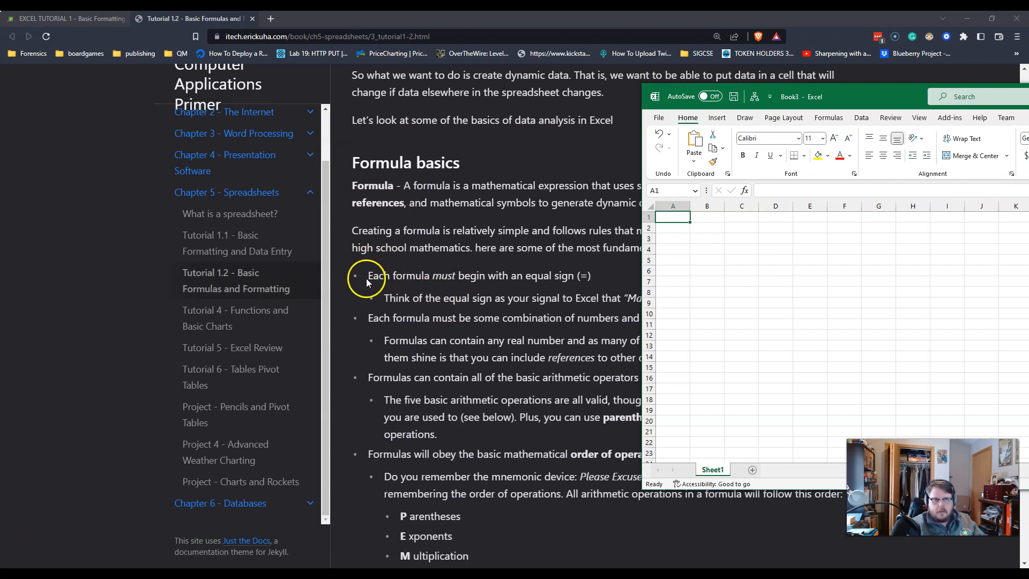
Step: Move the blank workbook window fully into view over the tutorial page and enlarge its cells
{"action": "left_click_drag", "start_coordinate": [886, 96], "coordinate": [516, 226]}
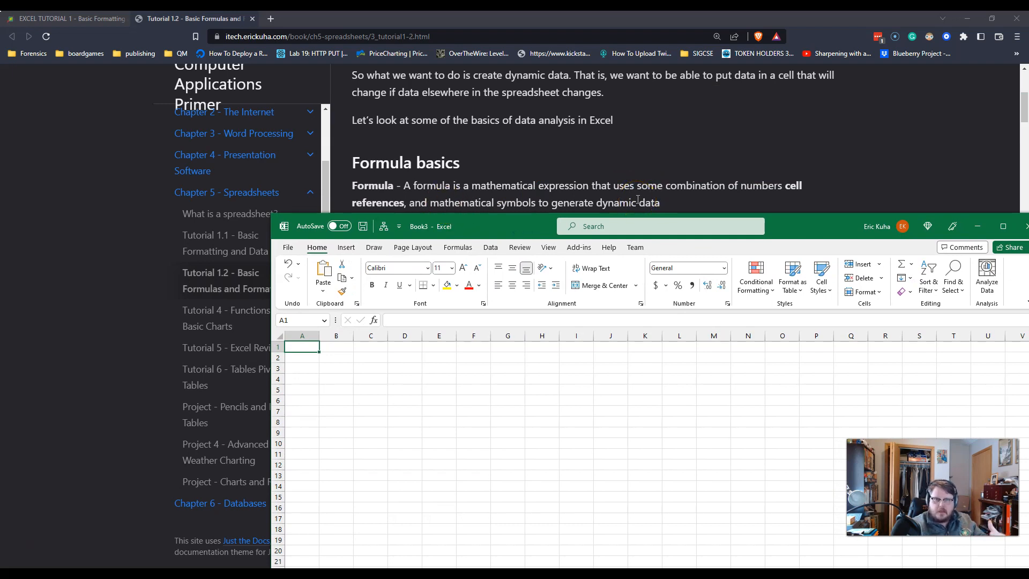
{"action": "left_click", "coordinate": [506, 227]}
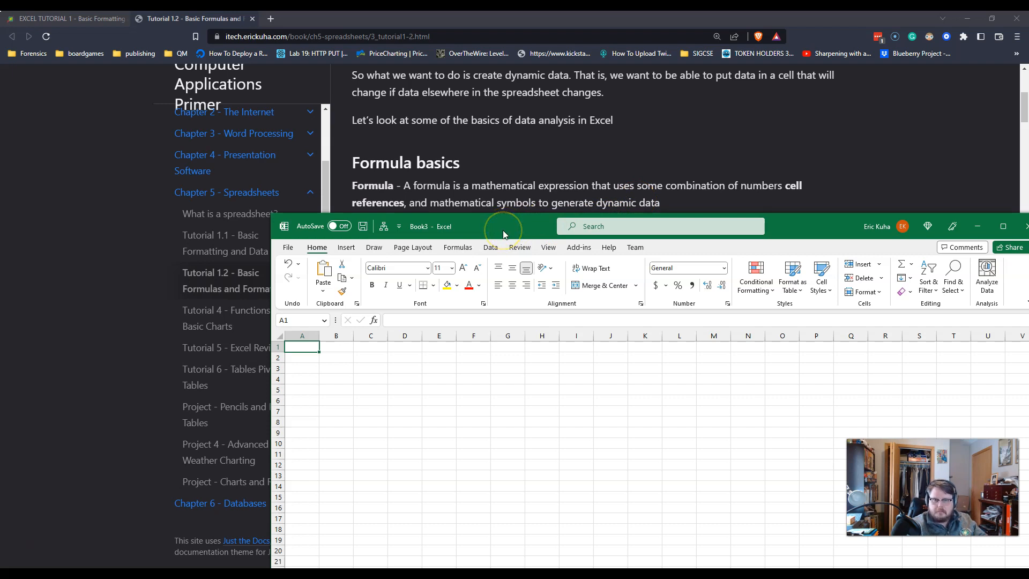
{"action": "left_click", "coordinate": [503, 232]}
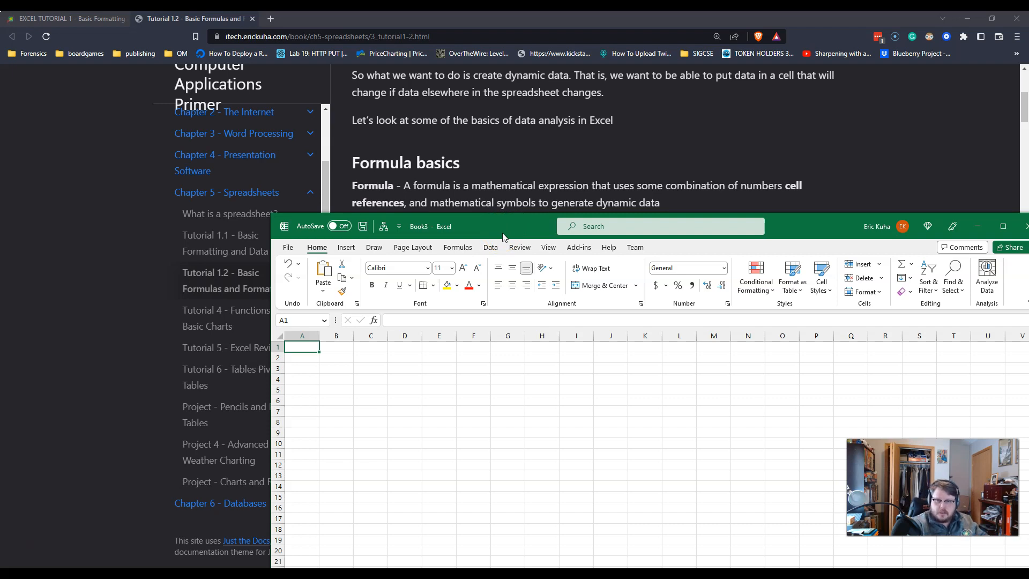
{"action": "left_click", "coordinate": [495, 237]}
{"action": "left_click_drag", "start_coordinate": [494, 233], "coordinate": [392, 95]}
{"action": "scroll", "coordinate": [565, 297], "scroll_direction": "up", "scroll_amount": 5}
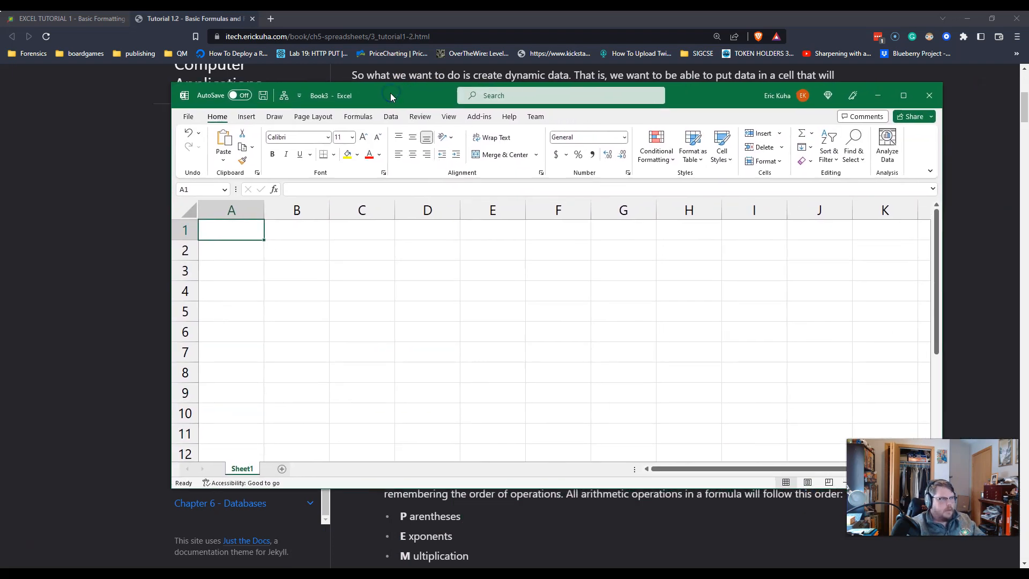
Step: Bring up the packing slip workbook and examine the empty column G beside the first item's price and quantity
{"action": "left_click_drag", "start_coordinate": [0, 59], "coordinate": [412, 16]}
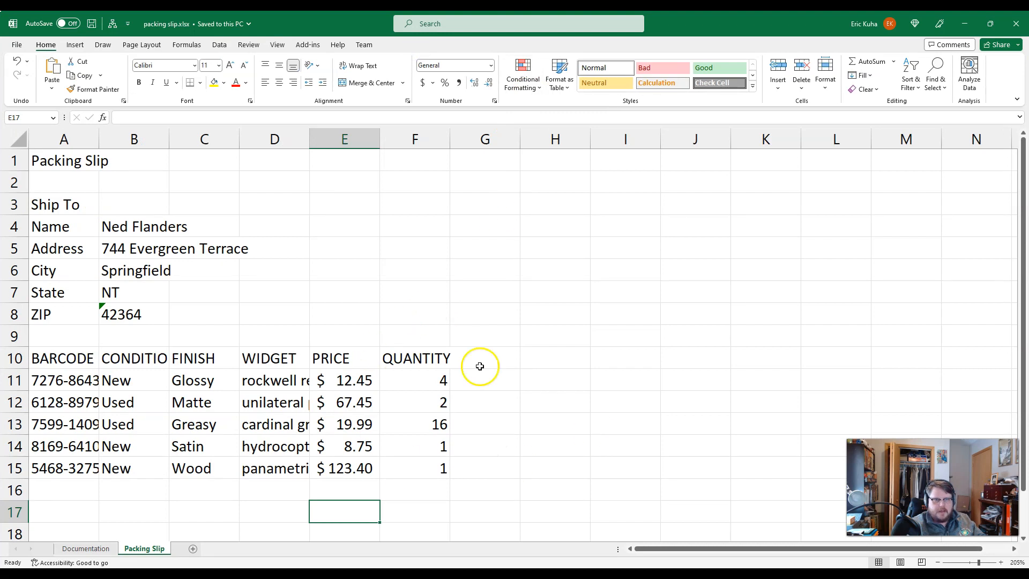
{"action": "left_click_drag", "start_coordinate": [493, 351], "coordinate": [485, 480]}
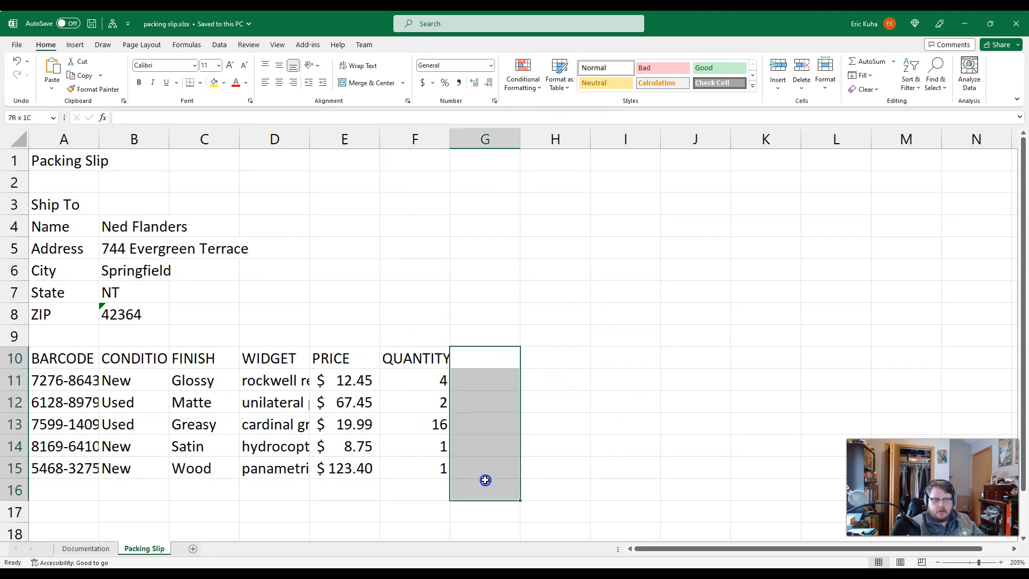
{"action": "left_click_drag", "start_coordinate": [343, 381], "coordinate": [431, 379]}
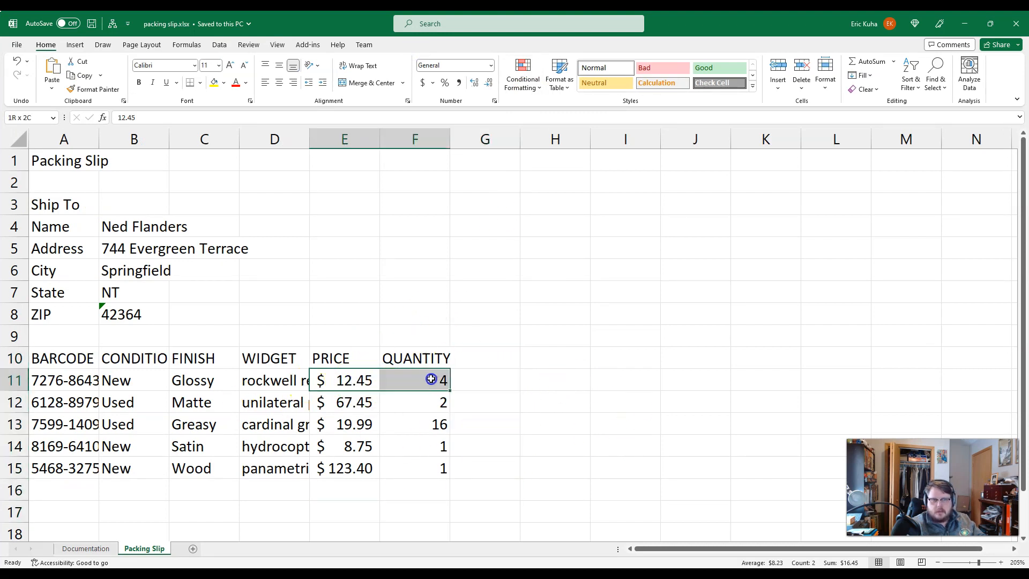
{"action": "left_click", "coordinate": [505, 383]}
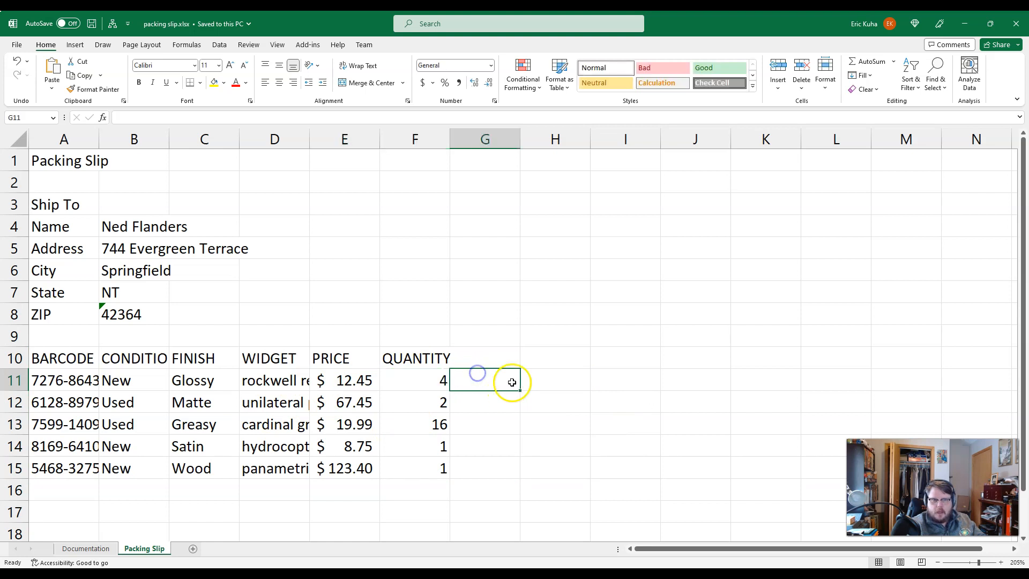
{"action": "left_click", "coordinate": [410, 378]}
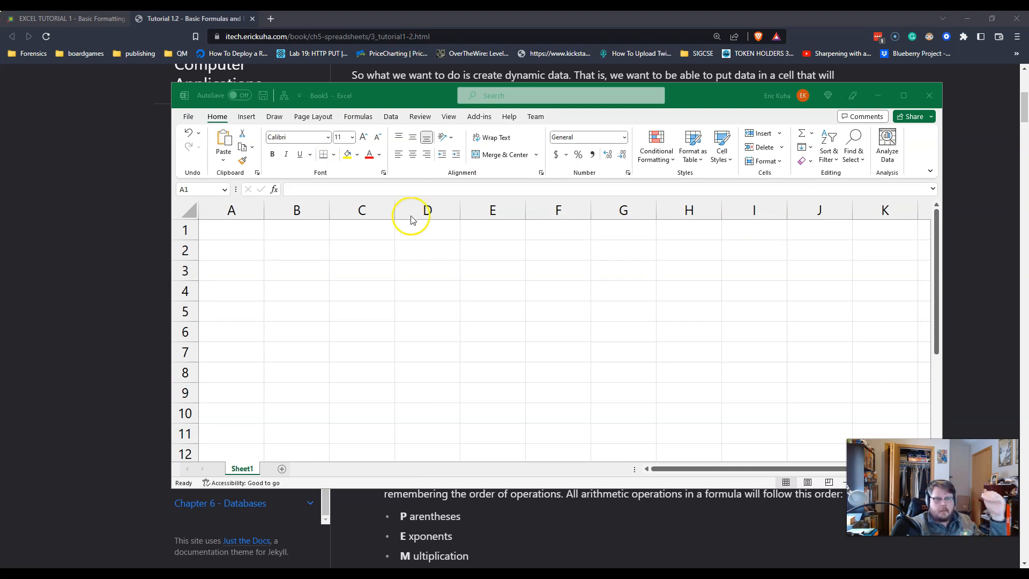
Step: Move the blank workbook aside and highlight the tutorial's rule that each formula must begin with an equal sign
{"action": "left_click_drag", "start_coordinate": [715, 99], "coordinate": [930, 115]}
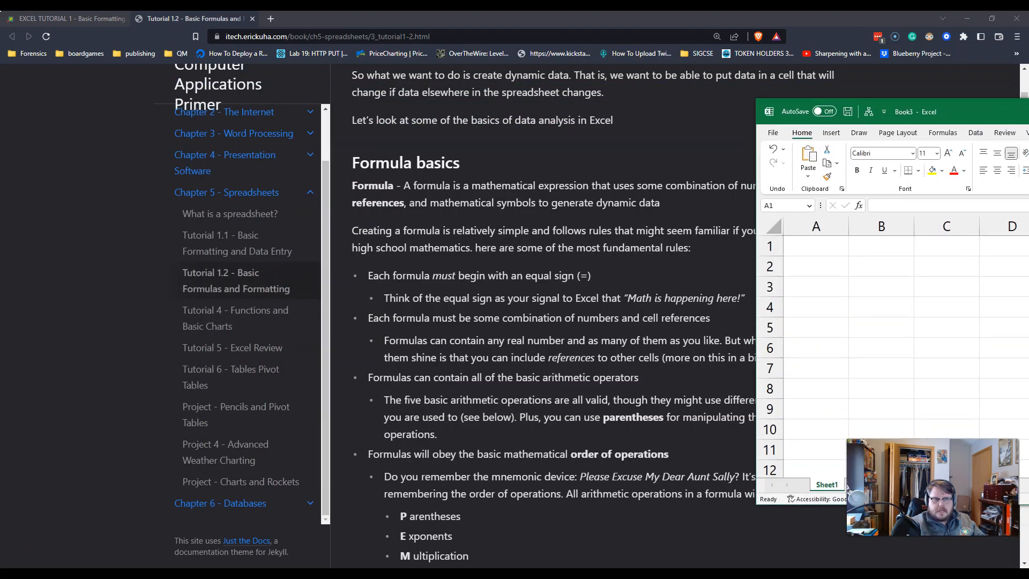
{"action": "left_click_drag", "start_coordinate": [369, 277], "coordinate": [619, 275]}
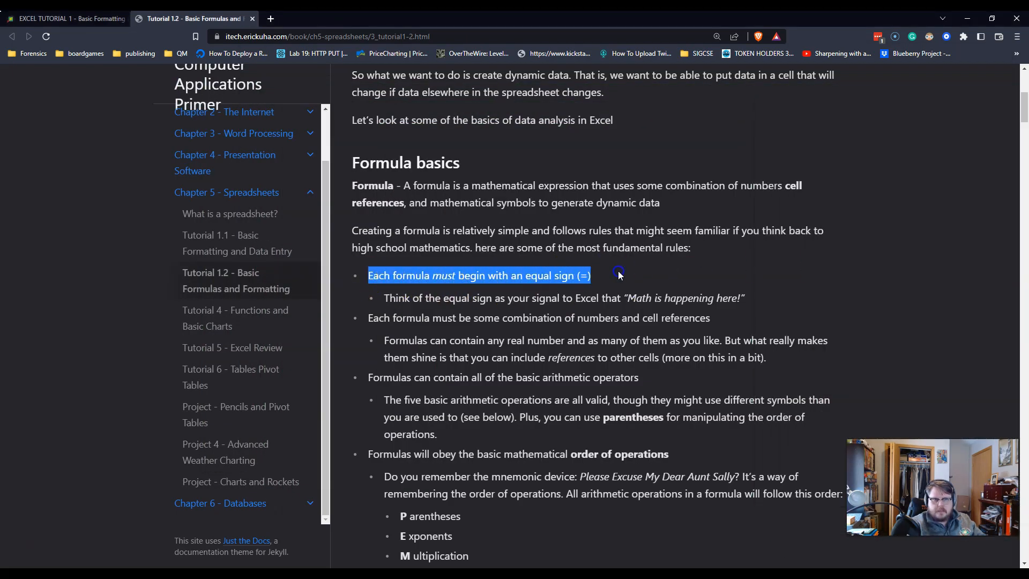
Step: Maximize the blank workbook, enlarge its cells, and enter 1+1 without an equal sign in cell B2
{"action": "left_click_drag", "start_coordinate": [937, 106], "coordinate": [204, 12]}
{"action": "scroll", "coordinate": [161, 185], "scroll_direction": "up", "scroll_amount": 5}
{"action": "scroll", "coordinate": [154, 186], "scroll_direction": "up", "scroll_amount": 9}
{"action": "left_click", "coordinate": [233, 242]}
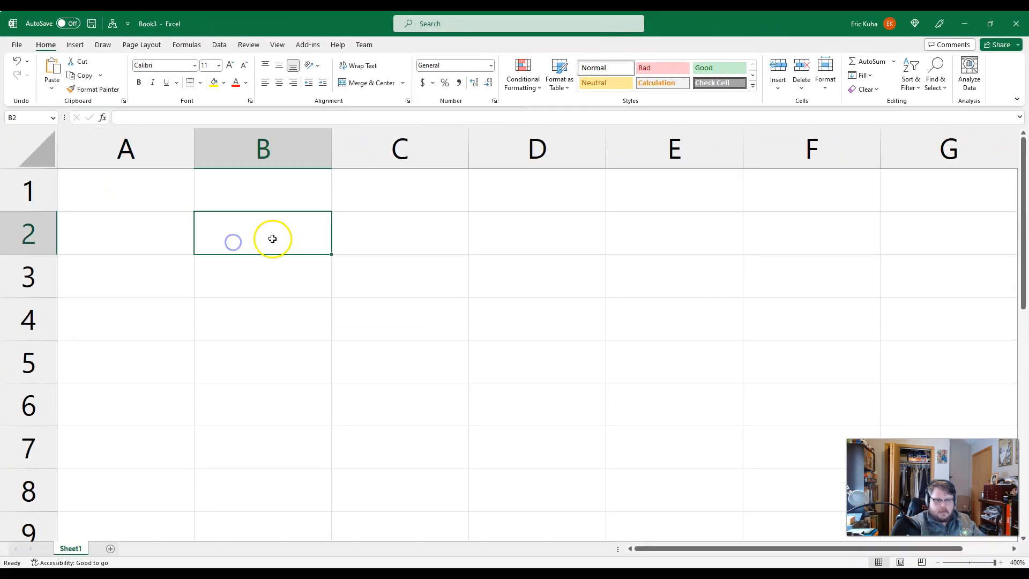
{"action": "type", "text": "1+1"}
{"action": "key", "text": "Return"}
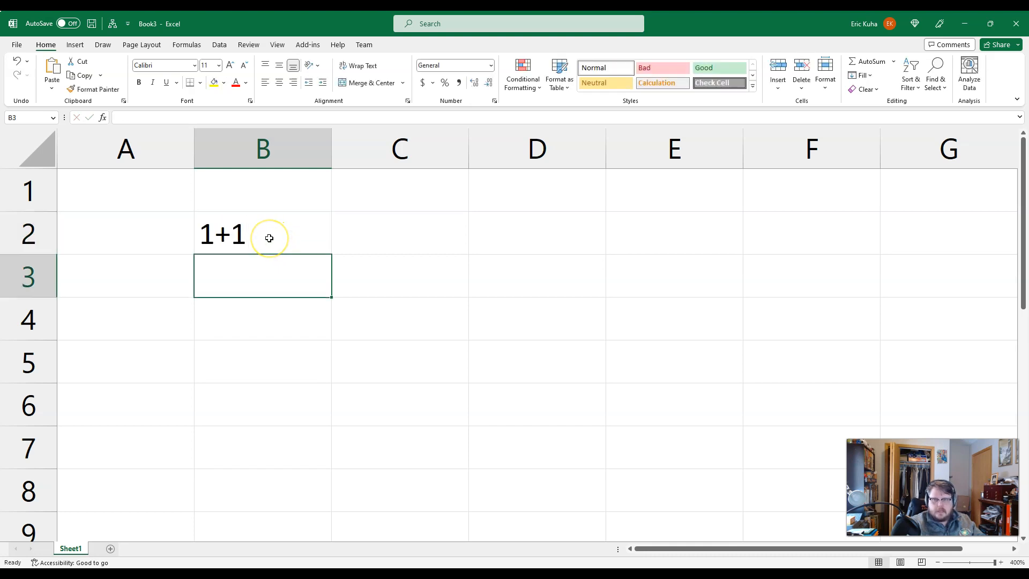
Step: Replace the content of cell B2 with the formula =1+1 and check the cell's formula
{"action": "left_click", "coordinate": [263, 238]}
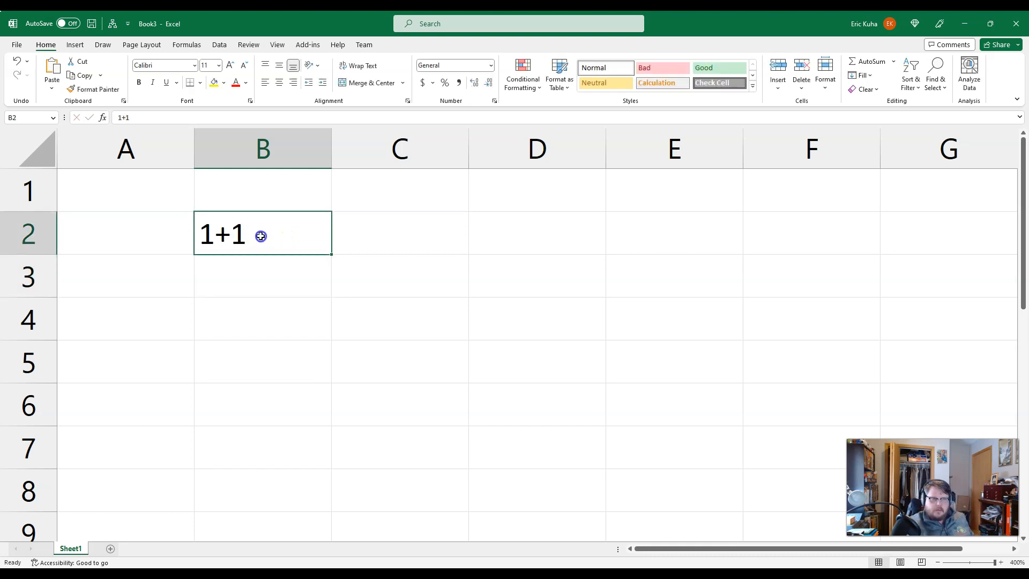
{"action": "key", "text": "Escape"}
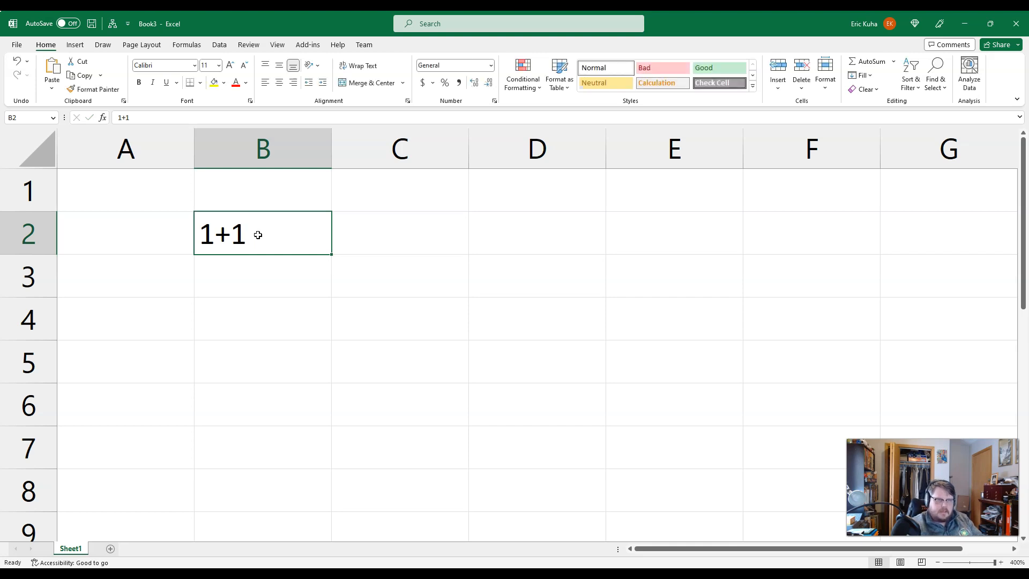
{"action": "key", "text": "Delete"}
{"action": "type", "text": "=1+1"}
{"action": "key", "text": "Return"}
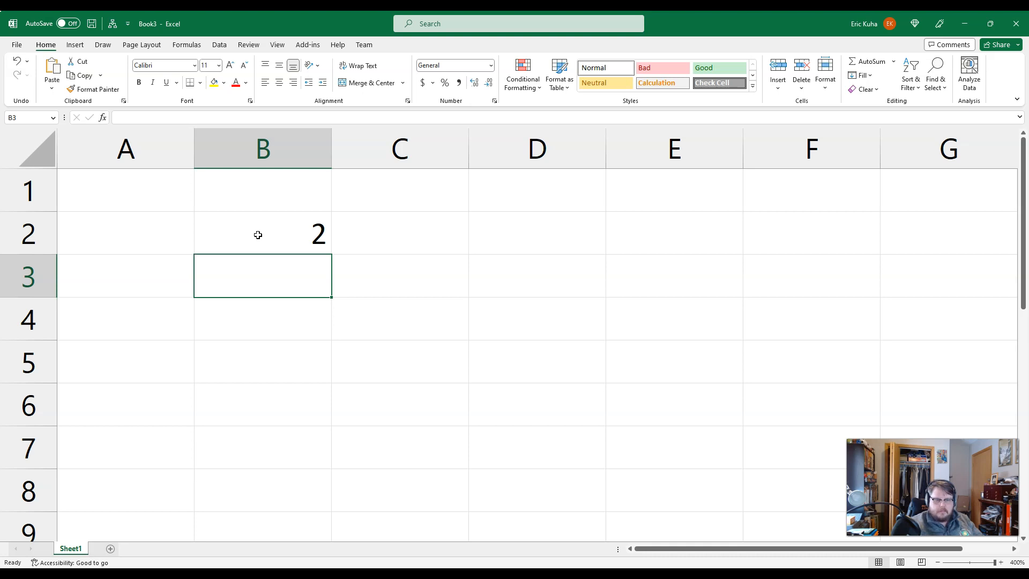
{"action": "left_click", "coordinate": [257, 235]}
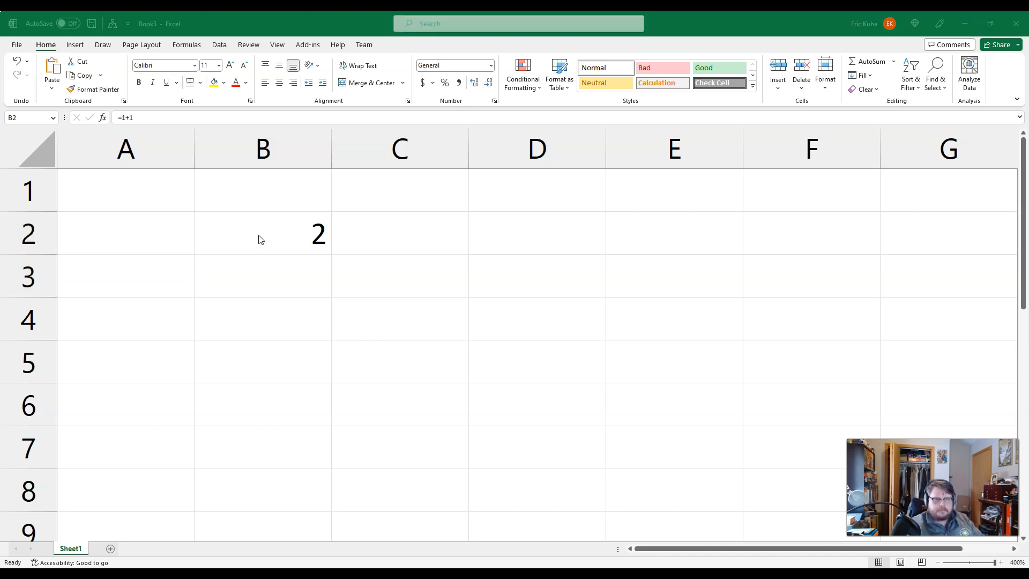
Step: Switch to the browser tutorial, highlight the "Math is happening here!" note about the equal sign, and return to the Excel workbook
{"action": "key", "text": "alt+Tab"}
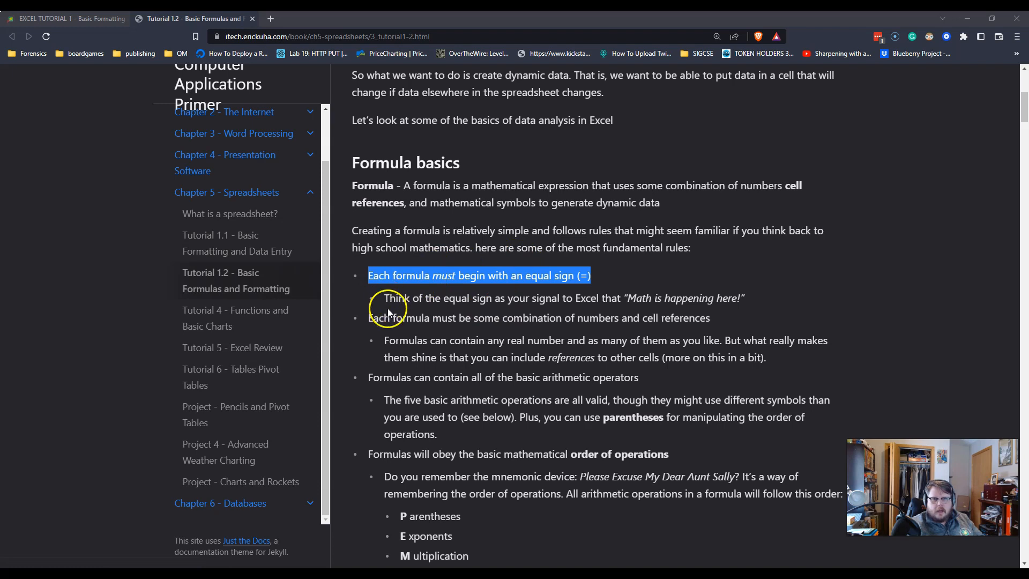
{"action": "left_click_drag", "start_coordinate": [390, 296], "coordinate": [749, 292]}
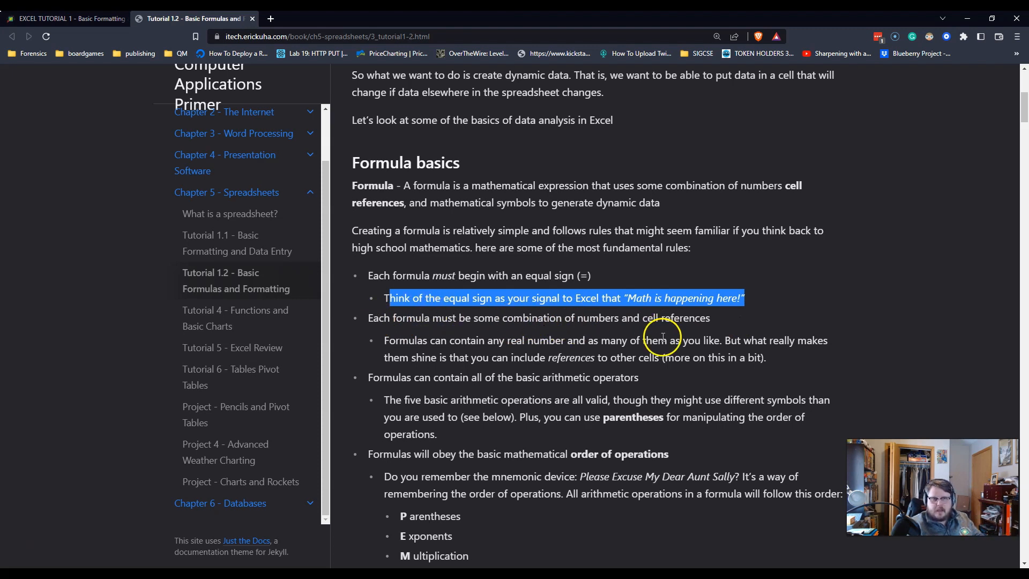
{"action": "key", "text": "alt+Tab"}
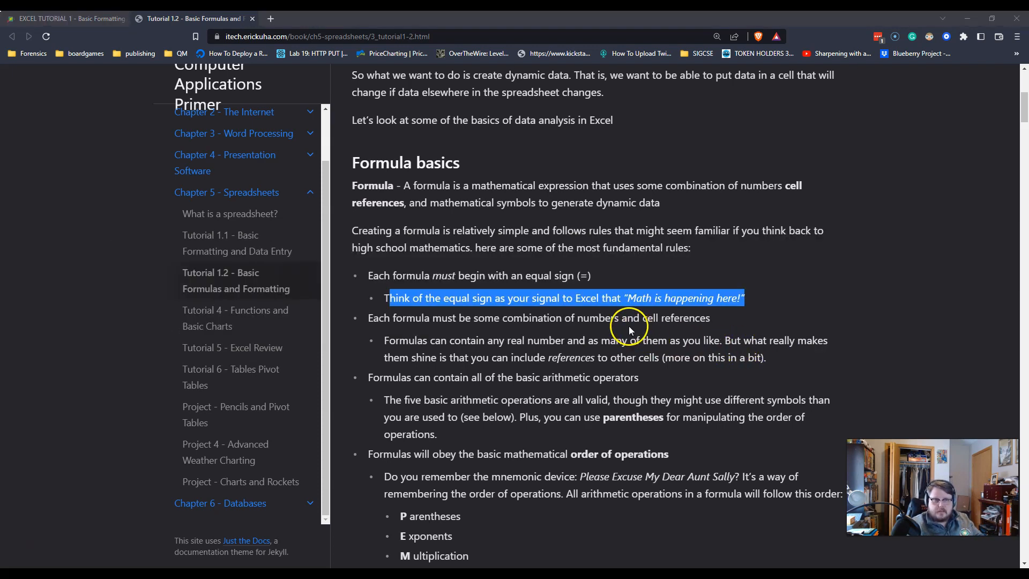
{"action": "mouse_move", "coordinate": [329, 557]}
{"action": "left_click", "coordinate": [351, 519]}
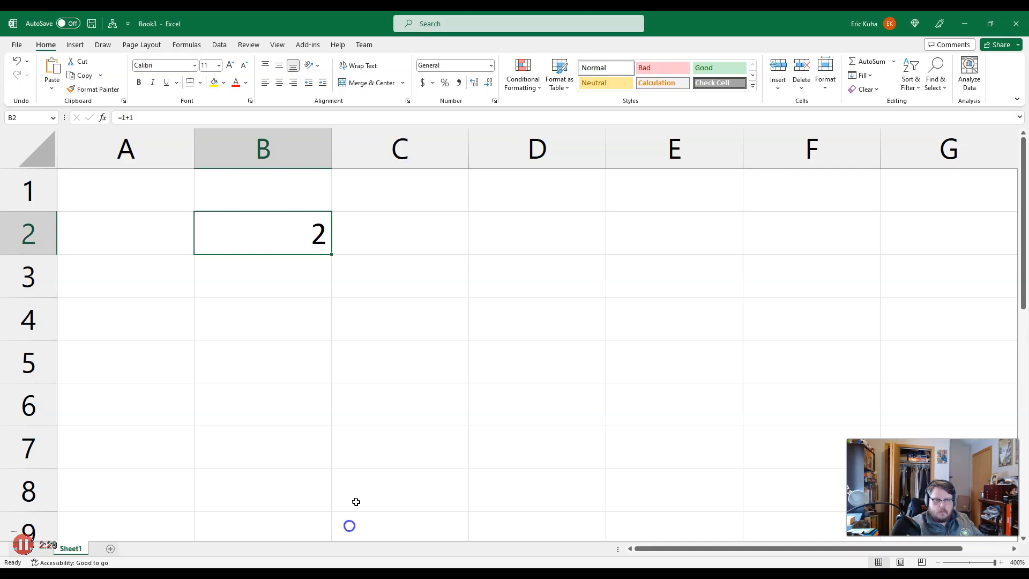
Step: Replace the formula in cell B2 with =45+45 and select the cell again
{"action": "left_click", "coordinate": [304, 239]}
{"action": "type", "text": "\\"}
{"action": "key", "text": "BackSpace"}
{"action": "type", "text": "=45+45"}
{"action": "key", "text": "Return"}
{"action": "left_click", "coordinate": [300, 242]}
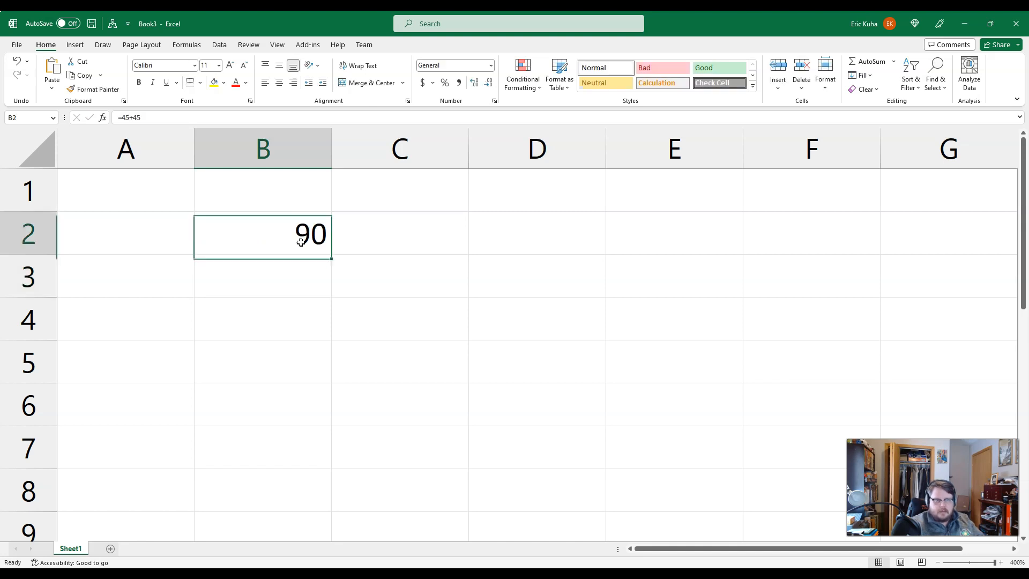
Step: Clear cell B2, and enter 10 in cell A1 and 12 in cell A2
{"action": "key", "text": "Delete"}
{"action": "key", "text": "Left"}
{"action": "key", "text": "Up"}
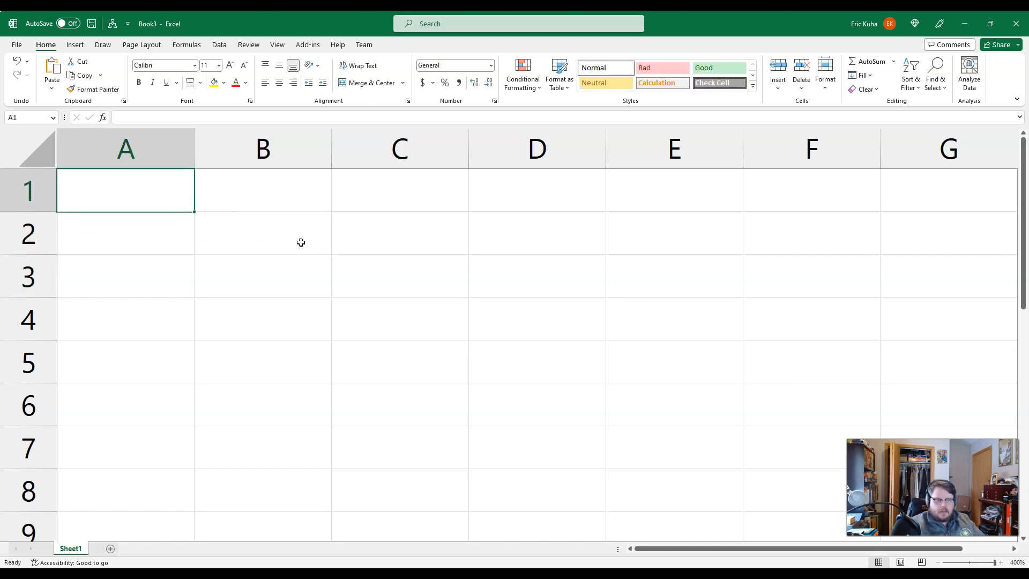
{"action": "type", "text": "10"}
{"action": "key", "text": "Return"}
{"action": "type", "text": "12"}
{"action": "key", "text": "Return"}
{"action": "key", "text": "Up"}
{"action": "key", "text": "Right"}
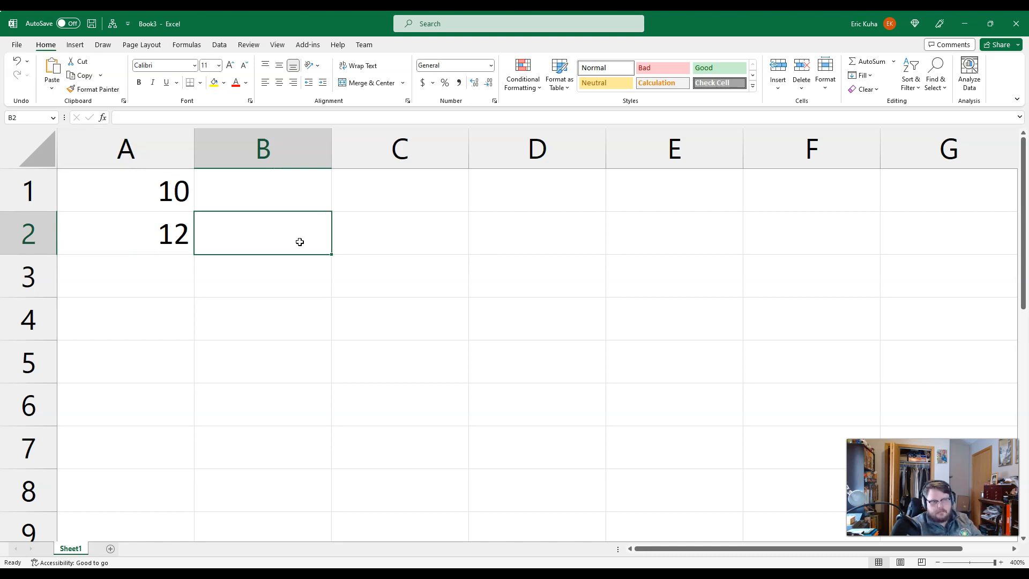
Step: Enter the formula =A1+A2 in cell B2 and reopen it to check its cell references
{"action": "type", "text": "="}
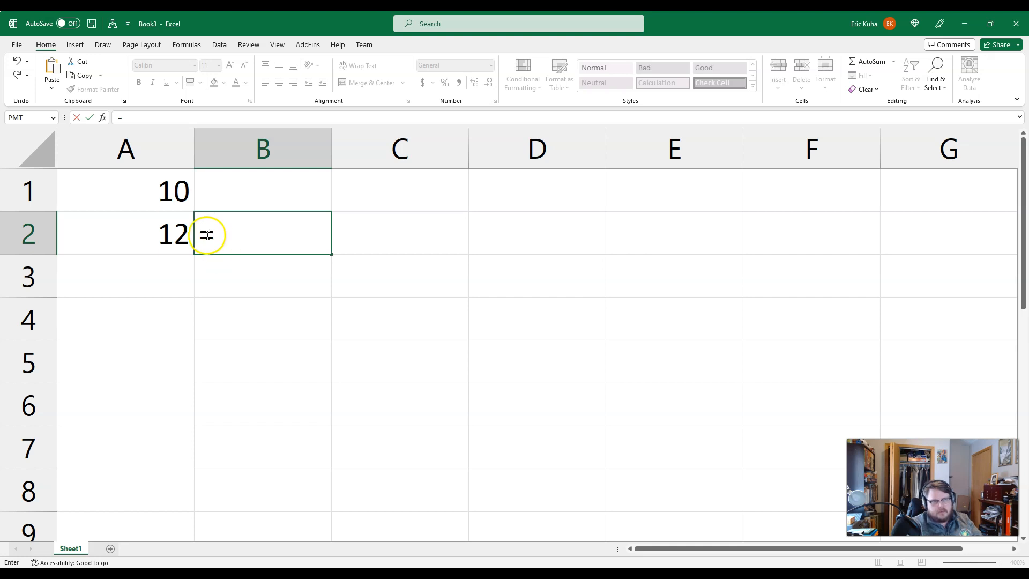
{"action": "left_click", "coordinate": [158, 192]}
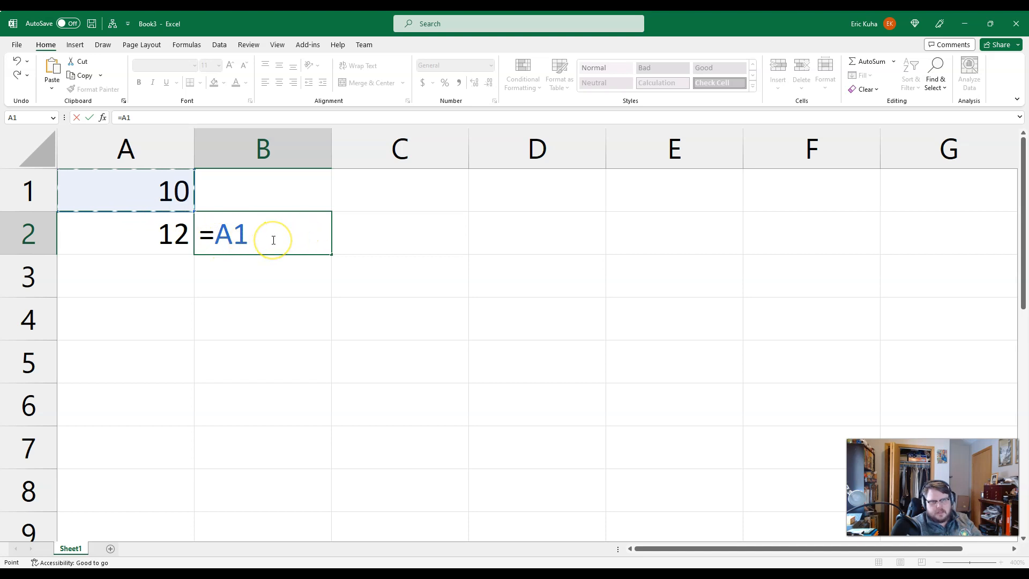
{"action": "type", "text": "+"}
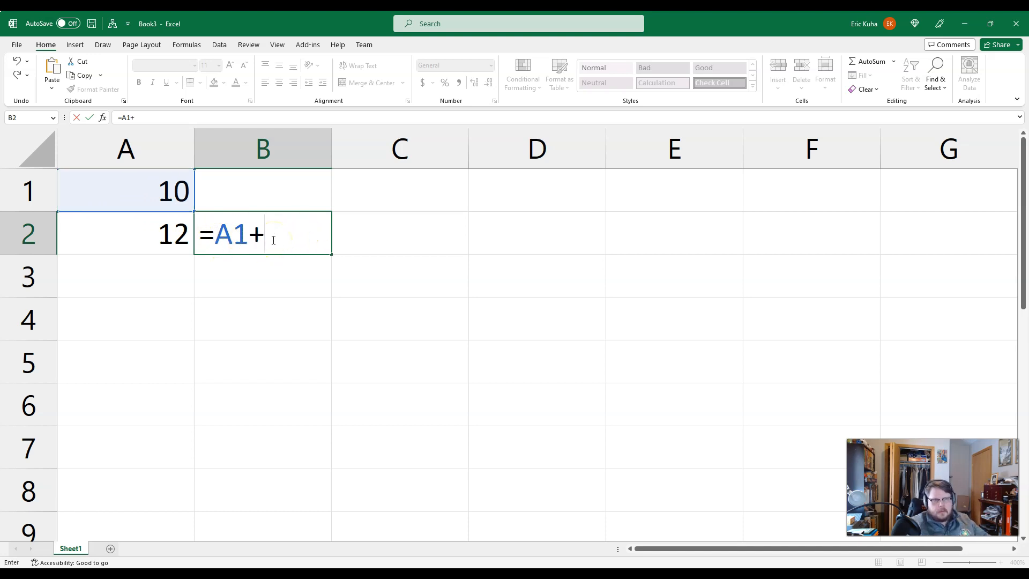
{"action": "type", "text": "b"}
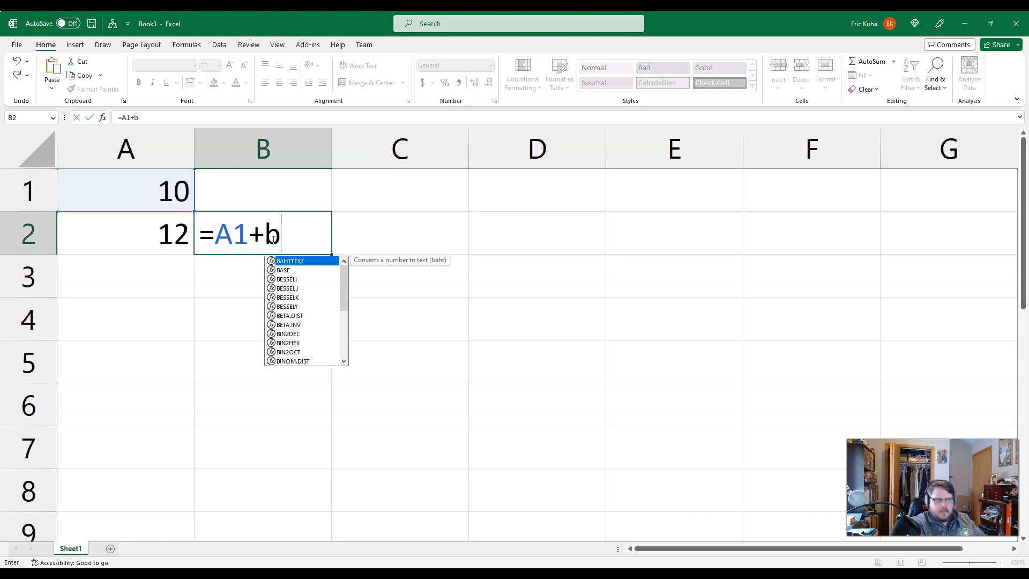
{"action": "key", "text": "BackSpace"}
{"action": "type", "text": "a2"}
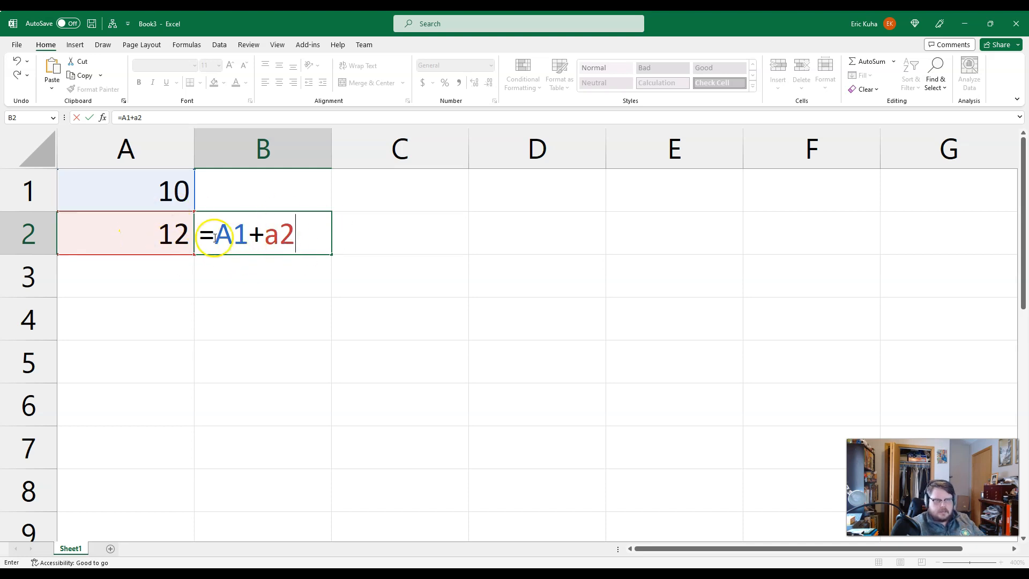
{"action": "key", "text": "Return"}
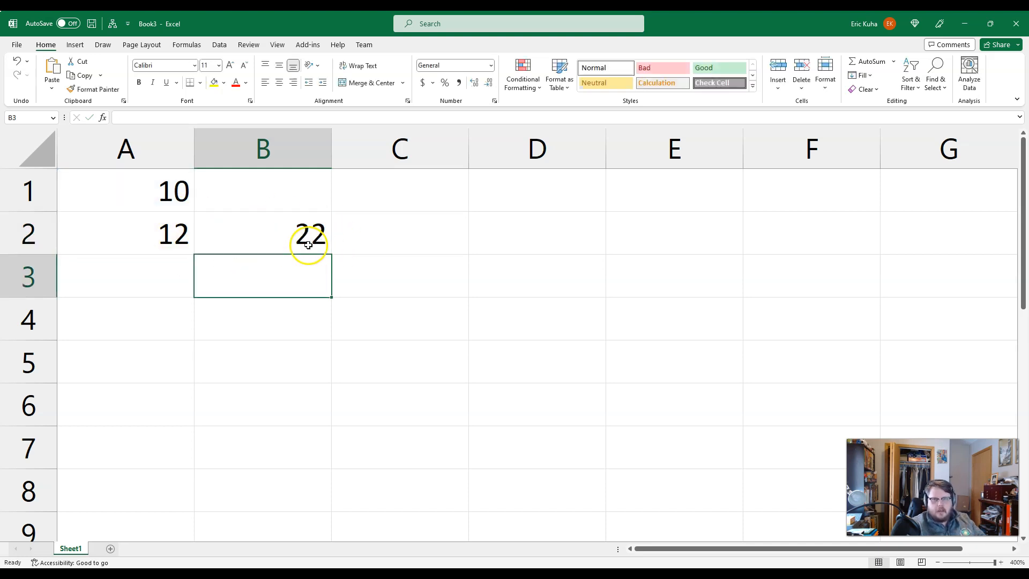
{"action": "double_click", "coordinate": [309, 245]}
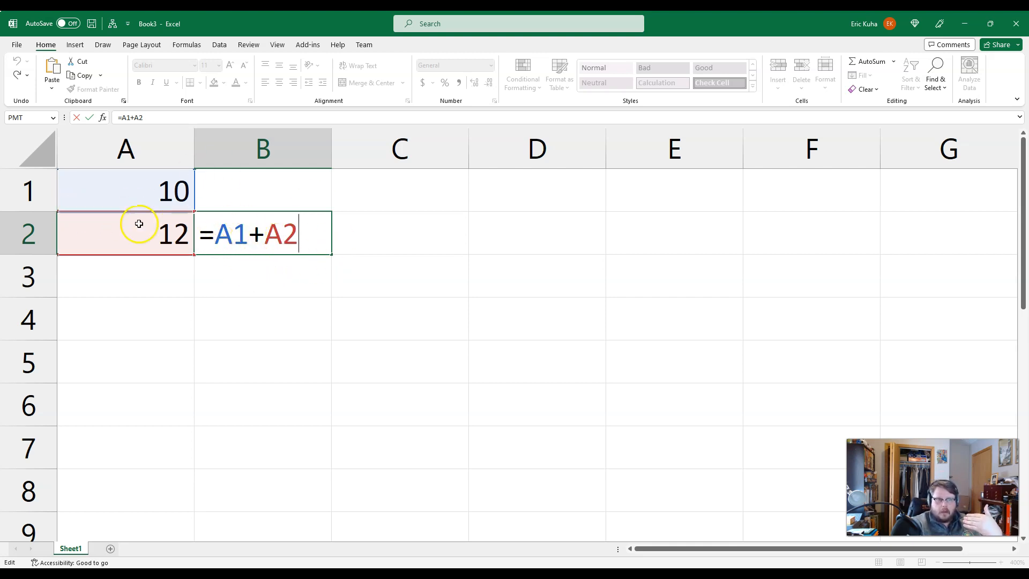
{"action": "key", "text": "ctrl+Return"}
Step: Change the value in cell A1 to 45 and select the sum in cell B2 to check it
{"action": "left_click", "coordinate": [159, 196]}
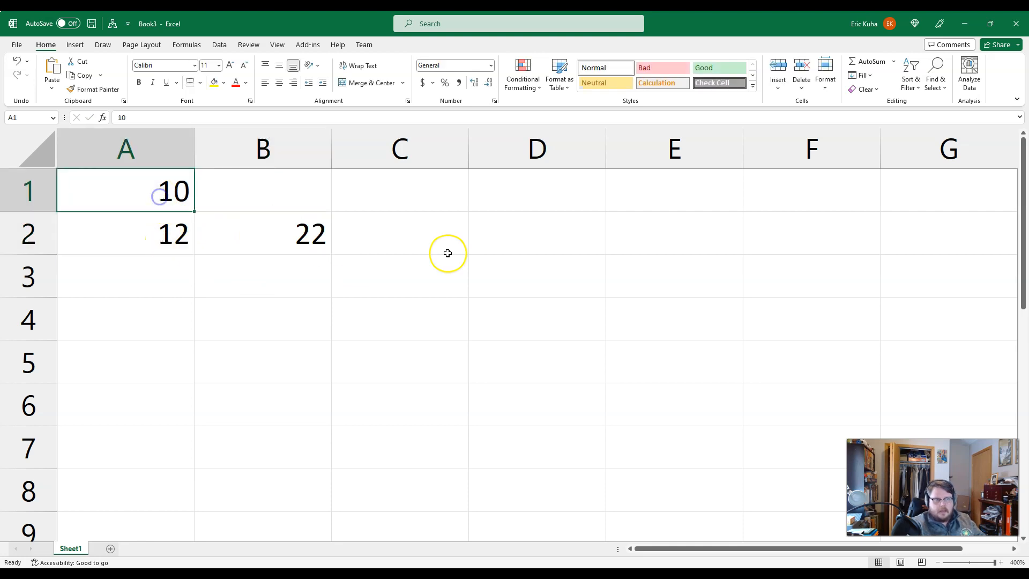
{"action": "type", "text": "45"}
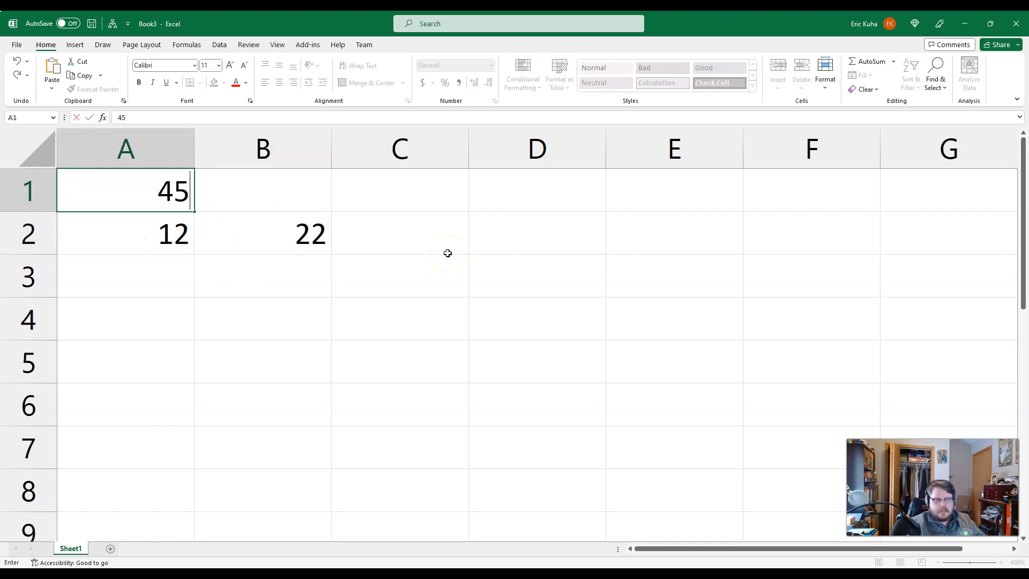
{"action": "key", "text": "Return"}
{"action": "left_click", "coordinate": [300, 248]}
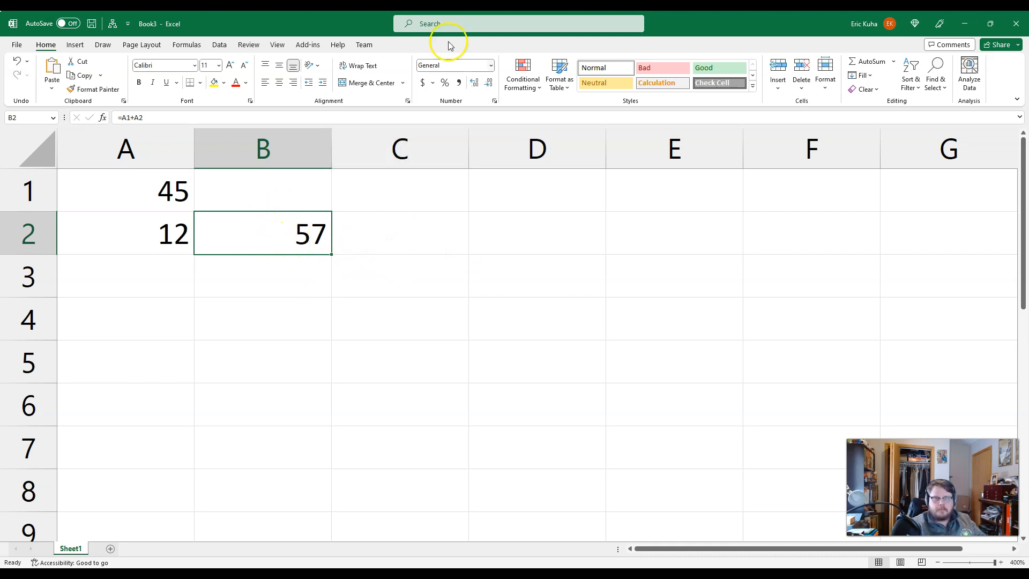
Step: Switch to the browser tutorial, highlight the passage on the basic arithmetic operators, and return to the Excel workbook
{"action": "left_click", "coordinate": [990, 24]}
{"action": "left_click_drag", "start_coordinate": [1002, 65], "coordinate": [1028, 136]}
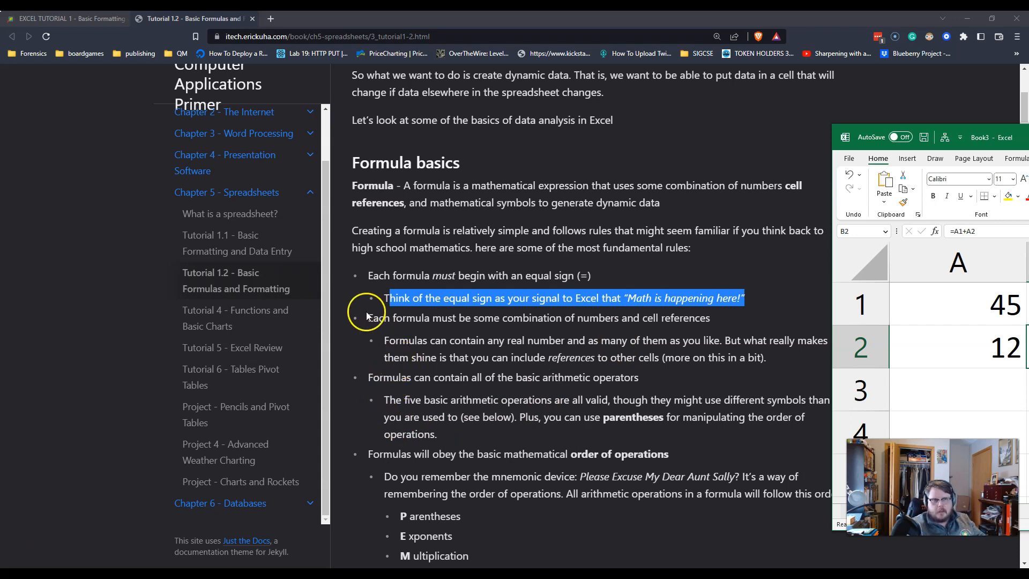
{"action": "left_click_drag", "start_coordinate": [374, 372], "coordinate": [529, 436]}
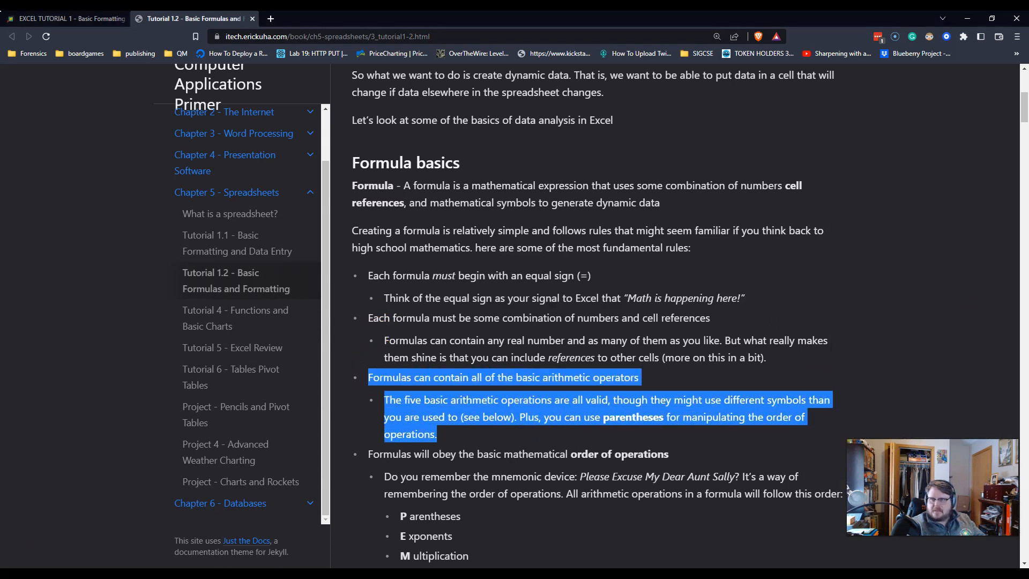
{"action": "key", "text": "alt+Tab"}
Step: Clear the numbers and the formula from cells A1:B2 and select cell A3
{"action": "left_click_drag", "start_coordinate": [154, 188], "coordinate": [238, 256]}
{"action": "key", "text": "Delete"}
{"action": "left_click", "coordinate": [183, 287]}
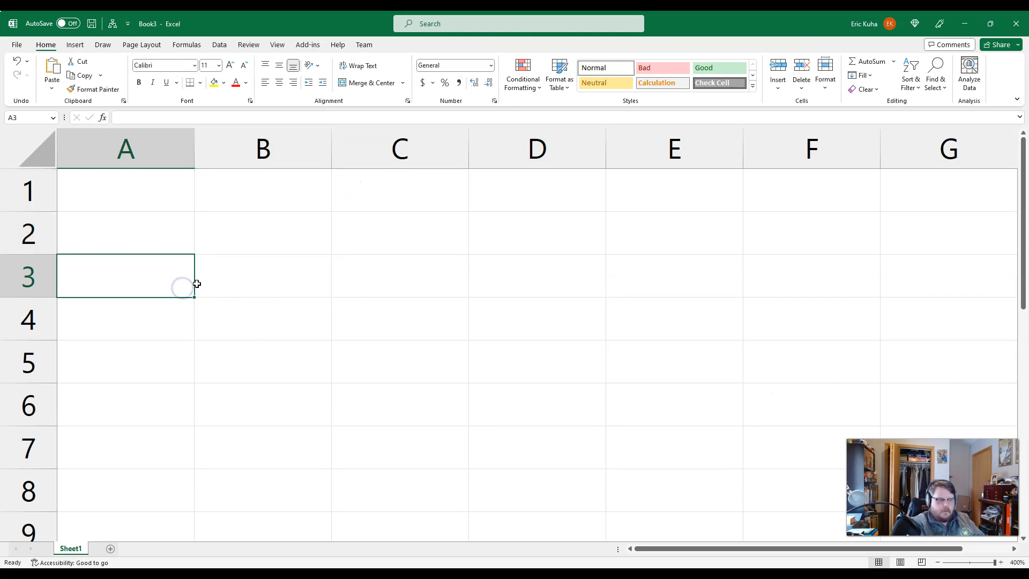
Step: Enter the labels Add, Sub, Mul, Div, Exponent and Grouping in cells A3 to A8
{"action": "type", "text": "Add"}
{"action": "key", "text": "Return"}
{"action": "type", "text": "Sub"}
{"action": "key", "text": "Return"}
{"action": "type", "text": "Mul"}
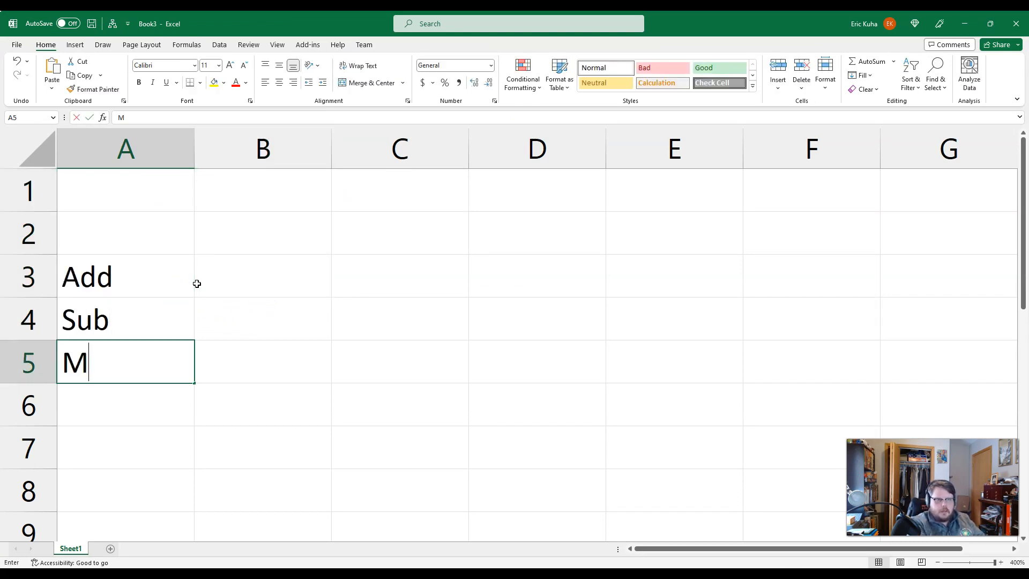
{"action": "key", "text": "Return"}
{"action": "type", "text": "Div"}
{"action": "key", "text": "Return"}
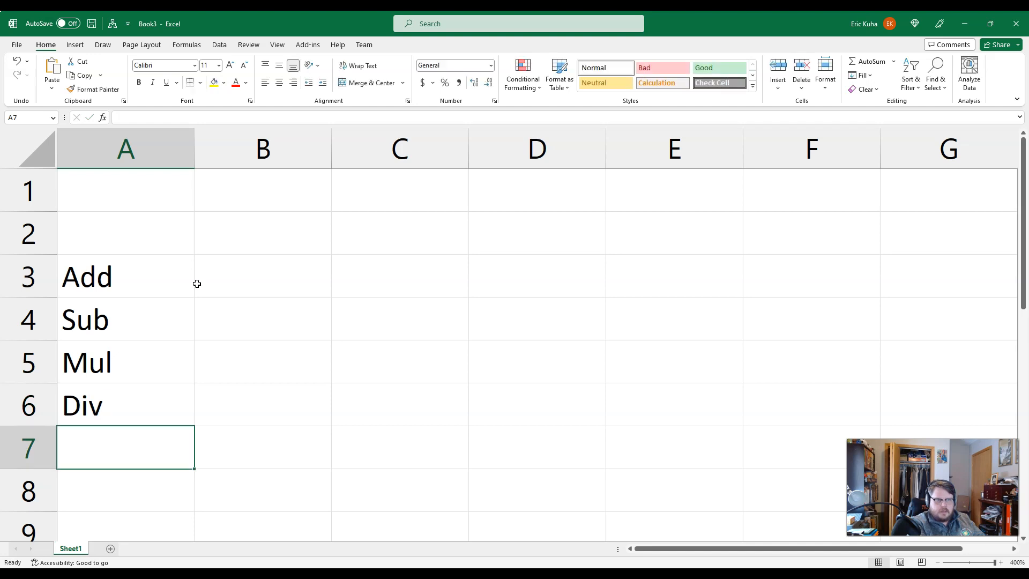
{"action": "type", "text": "Exponent"}
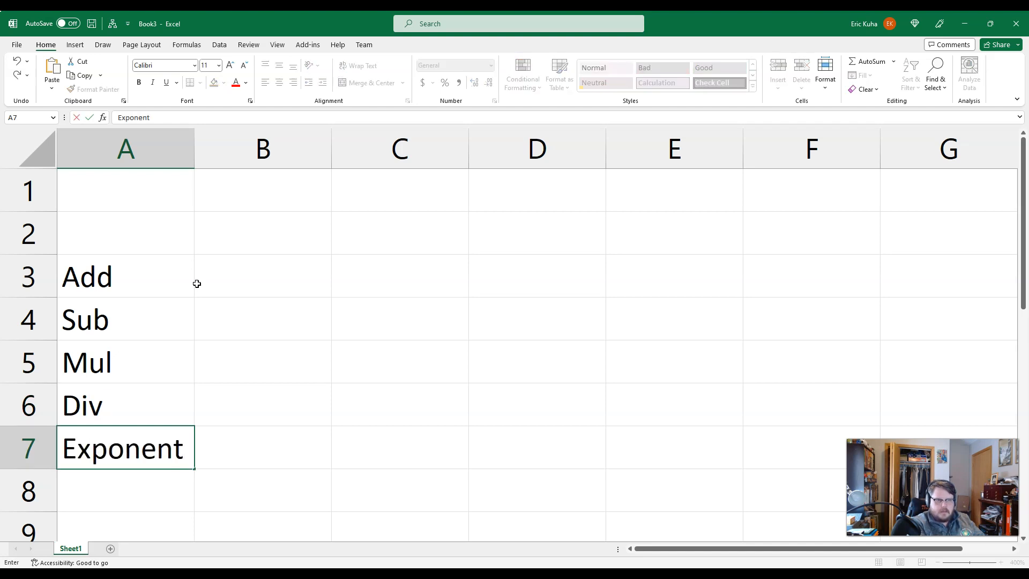
{"action": "key", "text": "Return"}
{"action": "type", "text": "Grouping"}
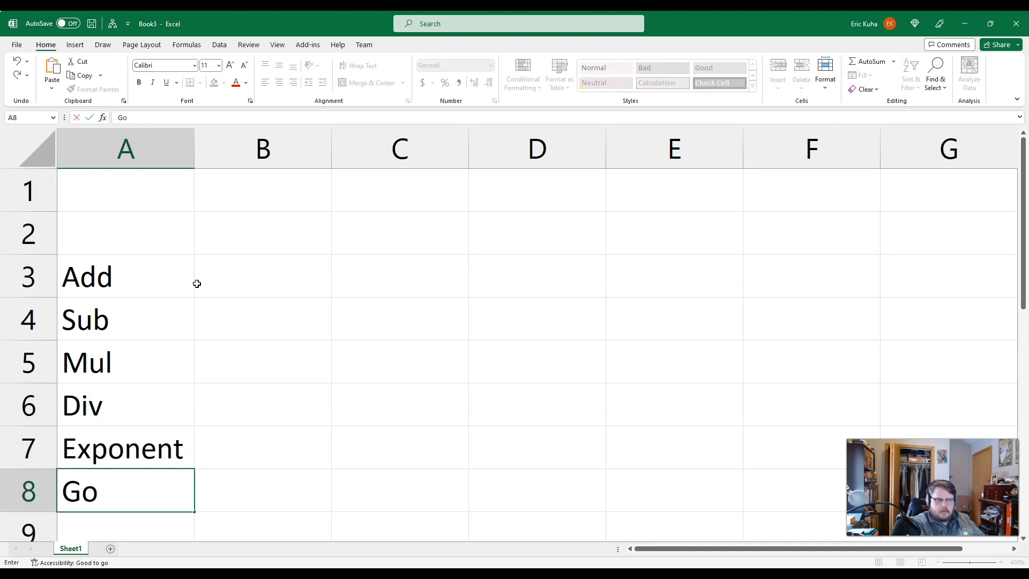
{"action": "key", "text": "Up"}
{"action": "key", "text": "Up"}
{"action": "key", "text": "Up"}
{"action": "key", "text": "Up"}
{"action": "key", "text": "Up"}
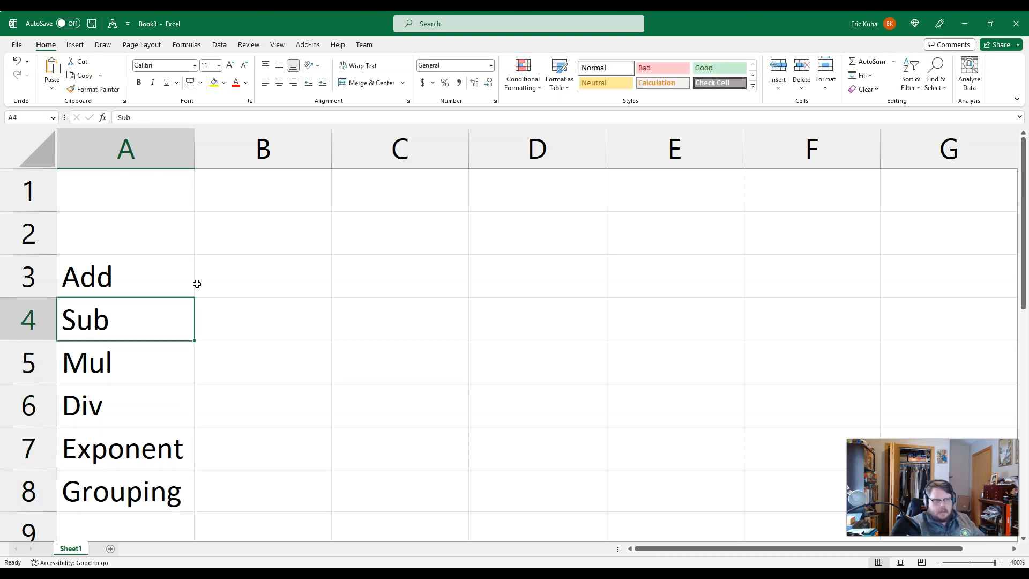
Step: Enter the operator symbols +, - and * in cells B3 to B5, beside Add, Sub and Mul
{"action": "key", "text": "Right"}
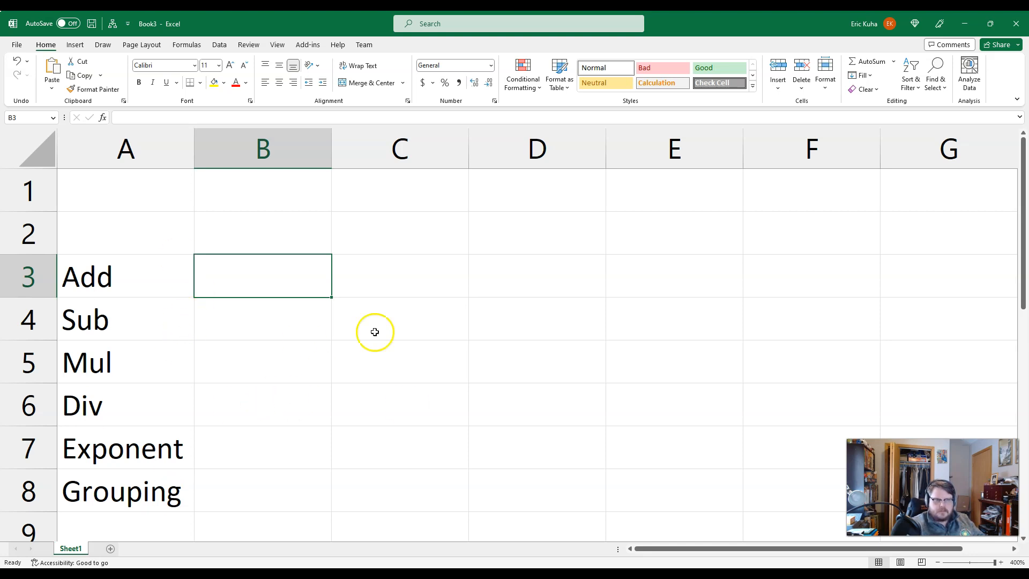
{"action": "type", "text": "+"}
{"action": "key", "text": "Return"}
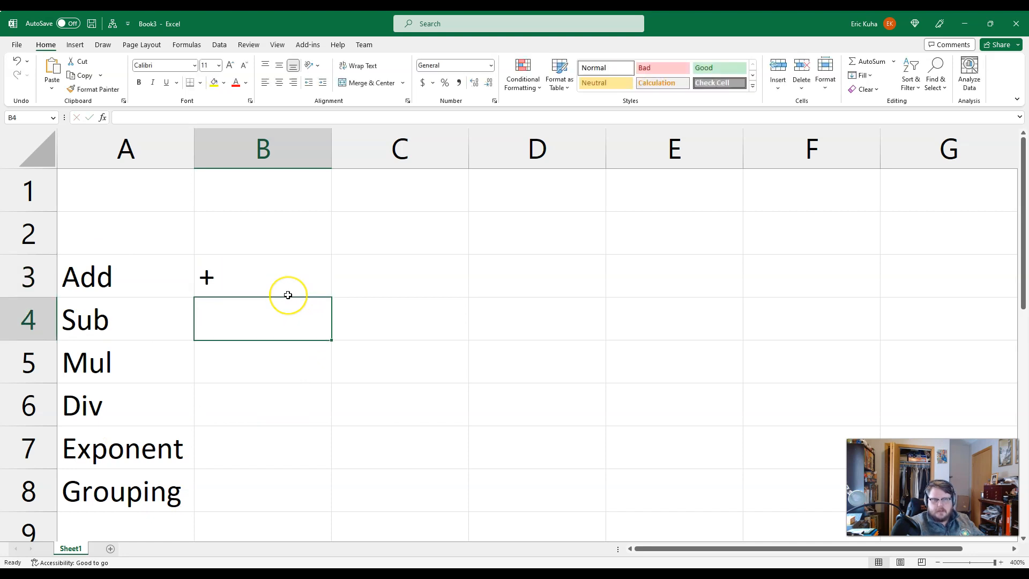
{"action": "type", "text": "-"}
{"action": "key", "text": "Return"}
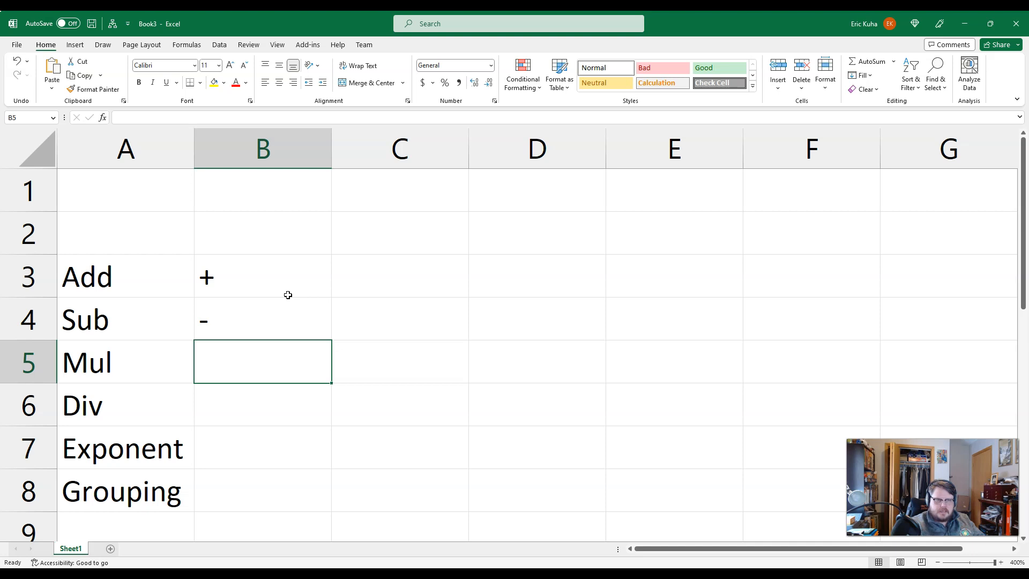
{"action": "type", "text": "*"}
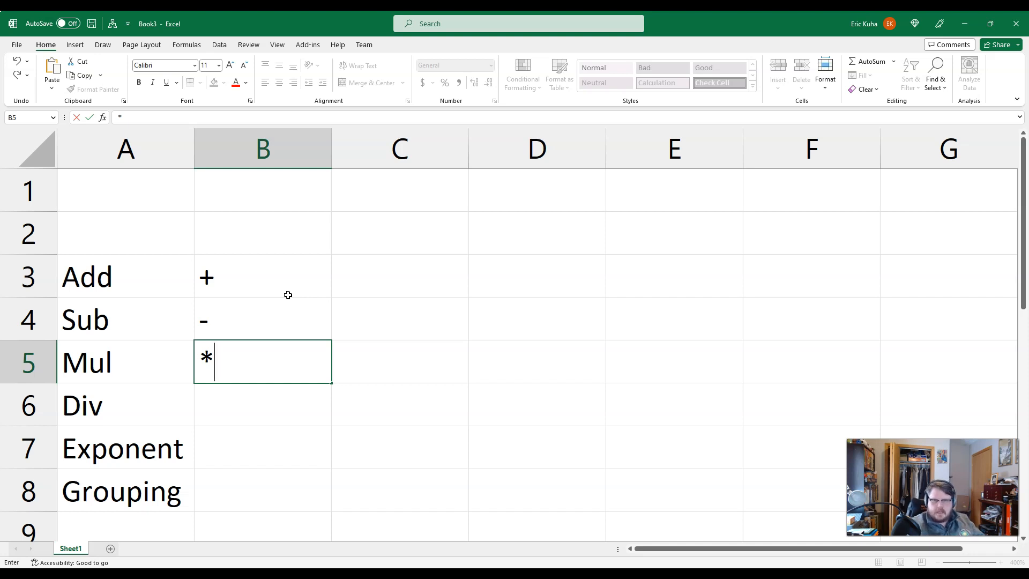
{"action": "key", "text": "Return"}
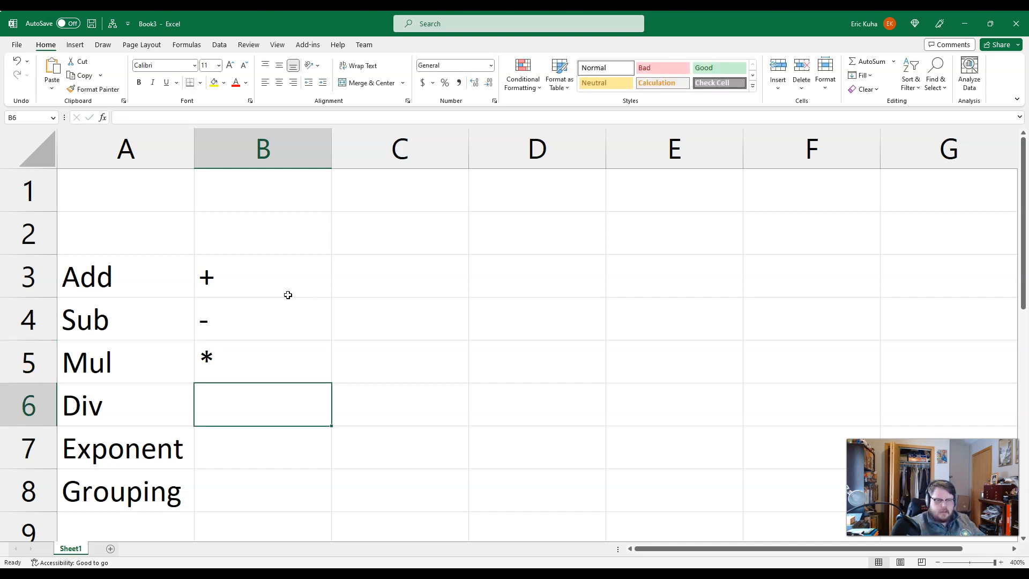
{"action": "key", "text": "alt"}
{"action": "left_click", "coordinate": [257, 428]}
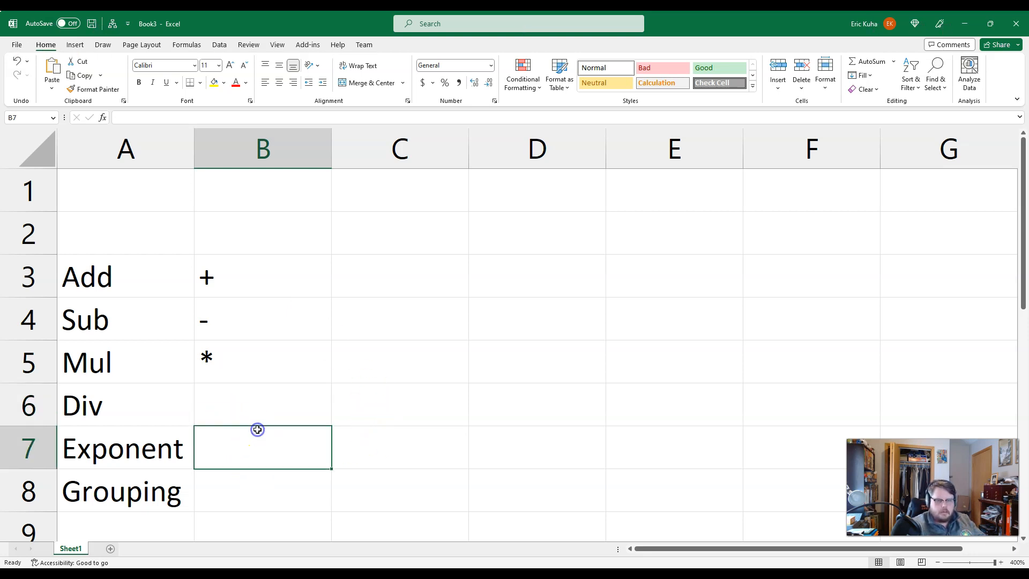
{"action": "left_click", "coordinate": [244, 403]}
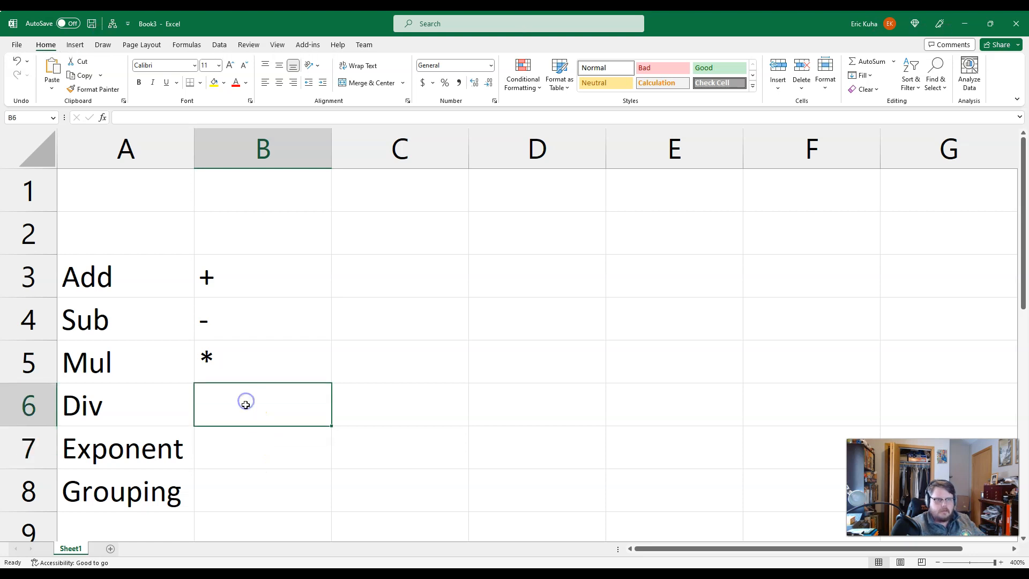
{"action": "key", "text": "alt"}
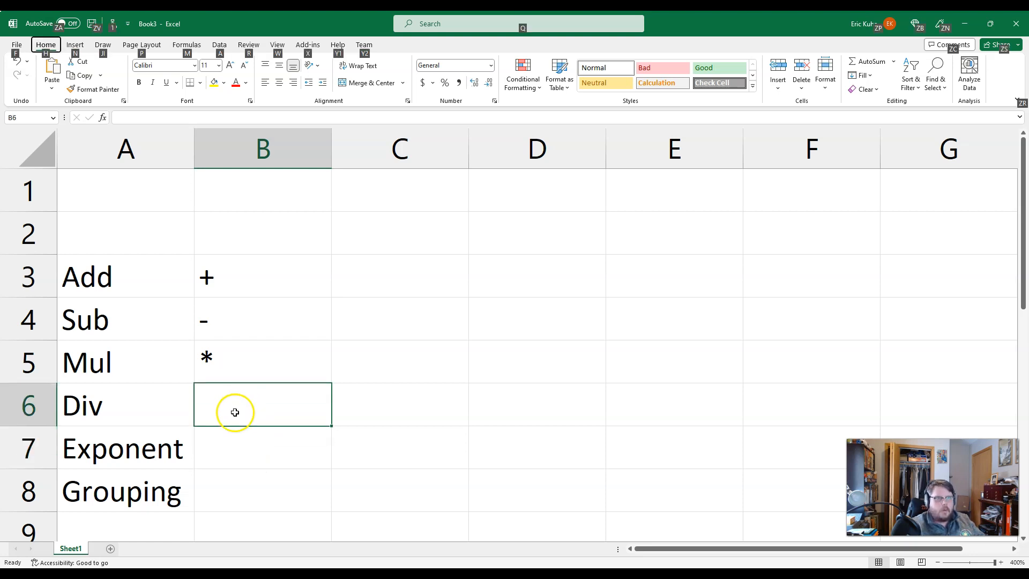
{"action": "left_click", "coordinate": [235, 412]}
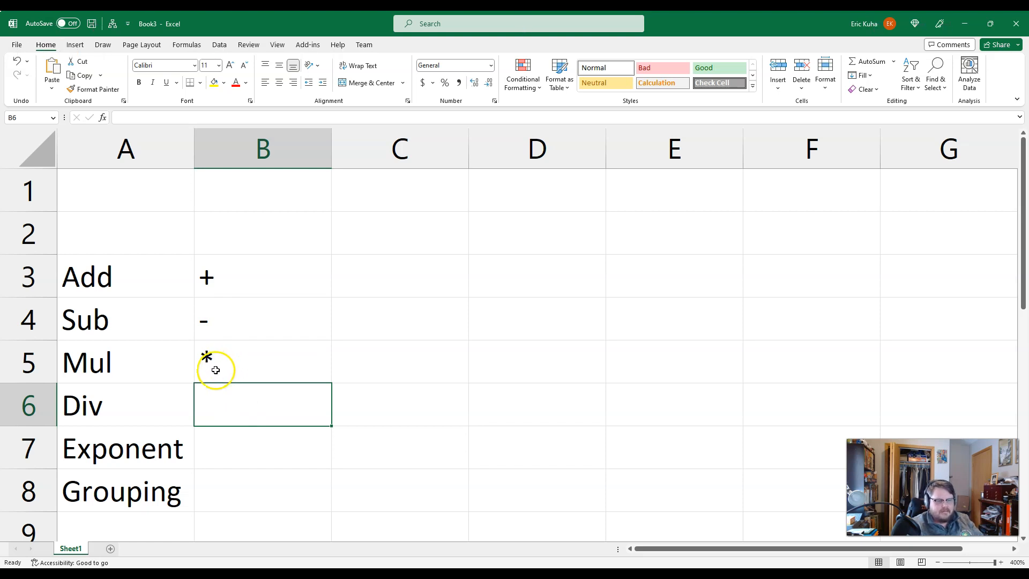
Step: Enter the division symbol / in cell B6 and the exponent symbol ^ in cell B7
{"action": "left_click", "coordinate": [249, 401]}
{"action": "right_click", "coordinate": [250, 401]}
{"action": "left_click", "coordinate": [230, 409]}
{"action": "double_click", "coordinate": [230, 409]}
{"action": "type", "text": "/"}
{"action": "left_click", "coordinate": [234, 456]}
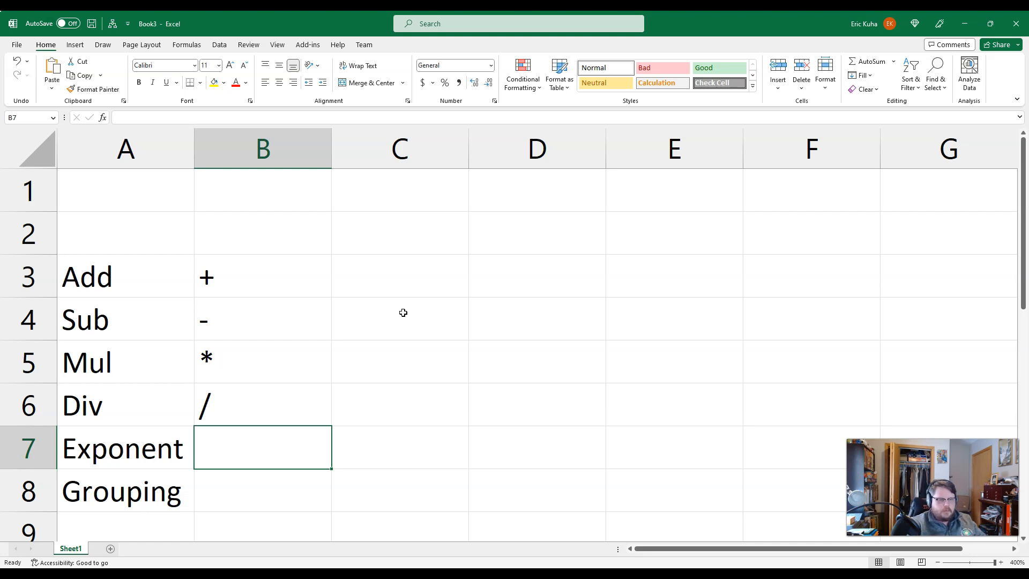
{"action": "type", "text": "^"}
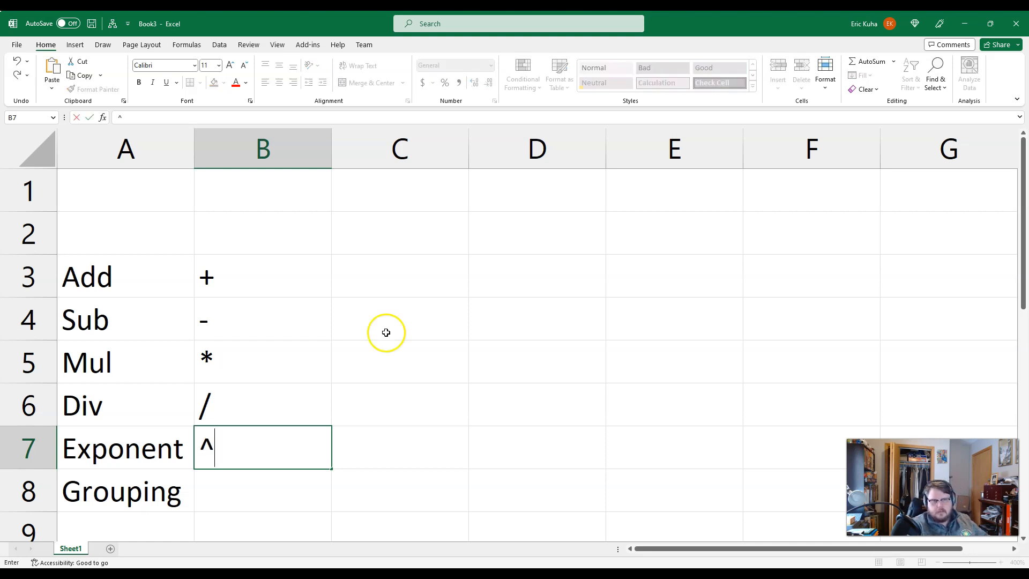
Step: Enter the example exponent formula =2^2 in cell D5 and select the cell again
{"action": "left_click", "coordinate": [504, 362]}
{"action": "type", "text": "="}
{"action": "key", "text": "Down"}
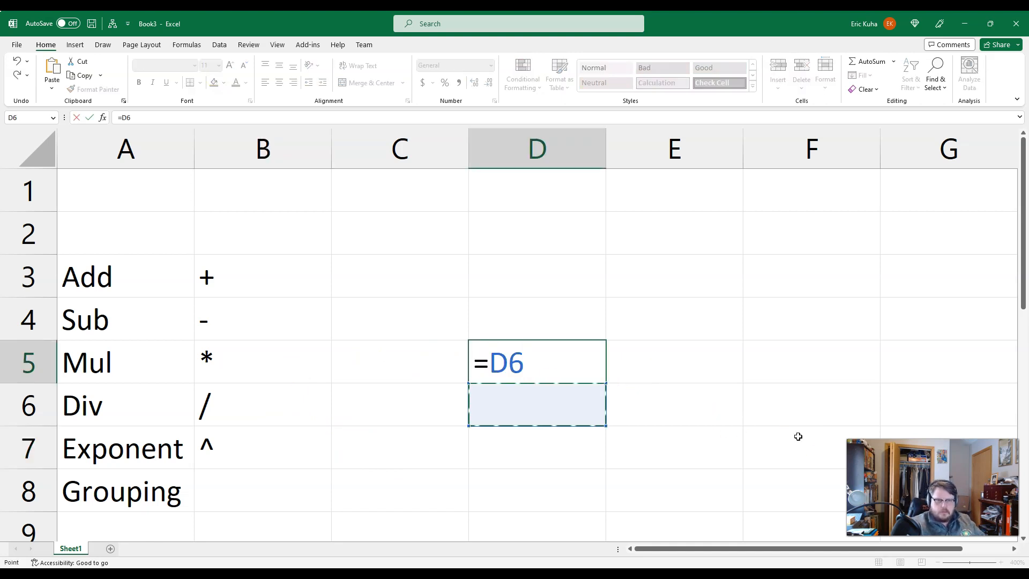
{"action": "key", "text": "BackSpace"}
{"action": "key", "text": "Escape"}
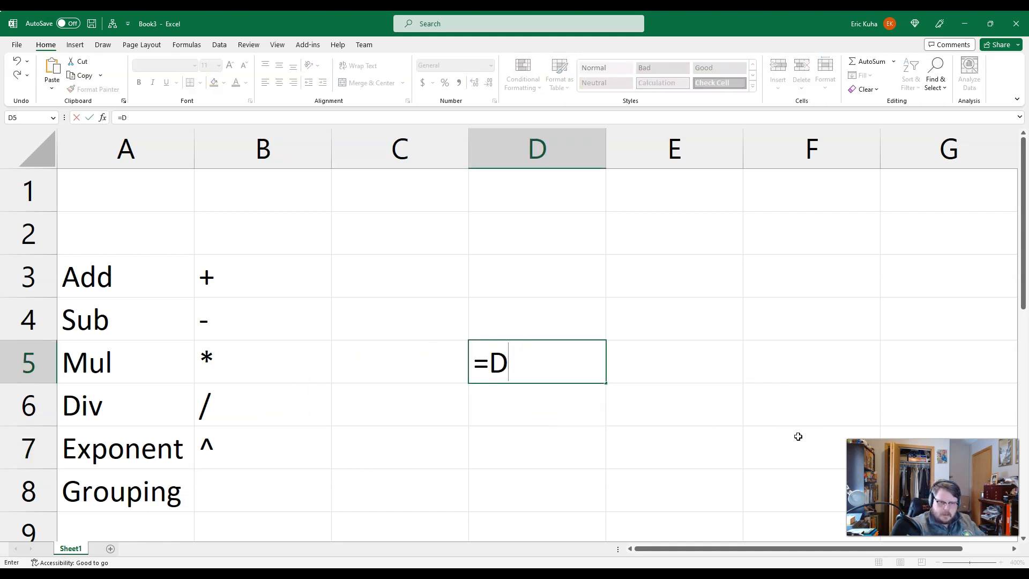
{"action": "type", "text": "2"}
{"action": "key", "text": "BackSpace"}
{"action": "key", "text": "BackSpace"}
{"action": "type", "text": "2"}
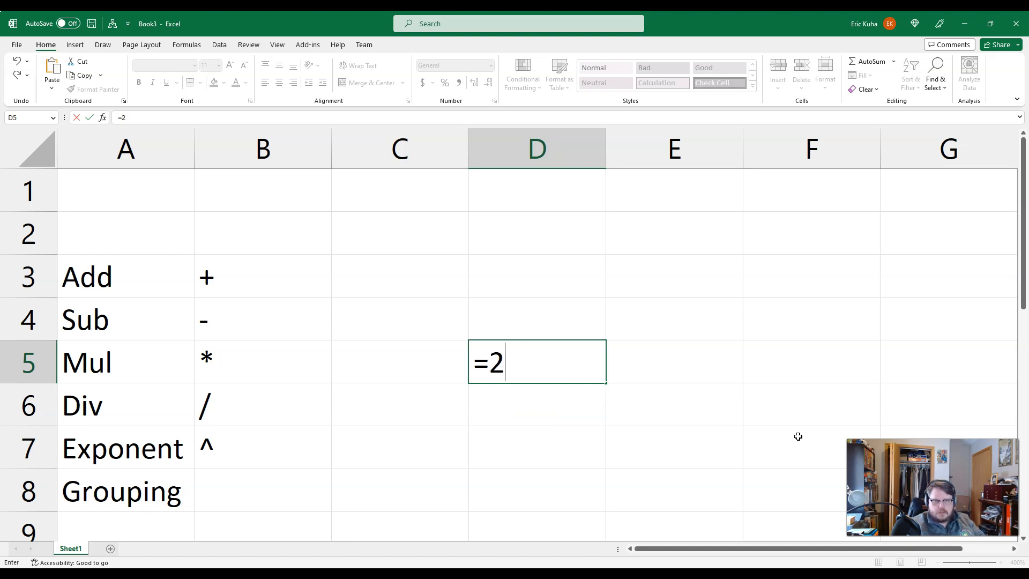
{"action": "type", "text": "^2"}
{"action": "key", "text": "Return"}
{"action": "key", "text": "Up"}
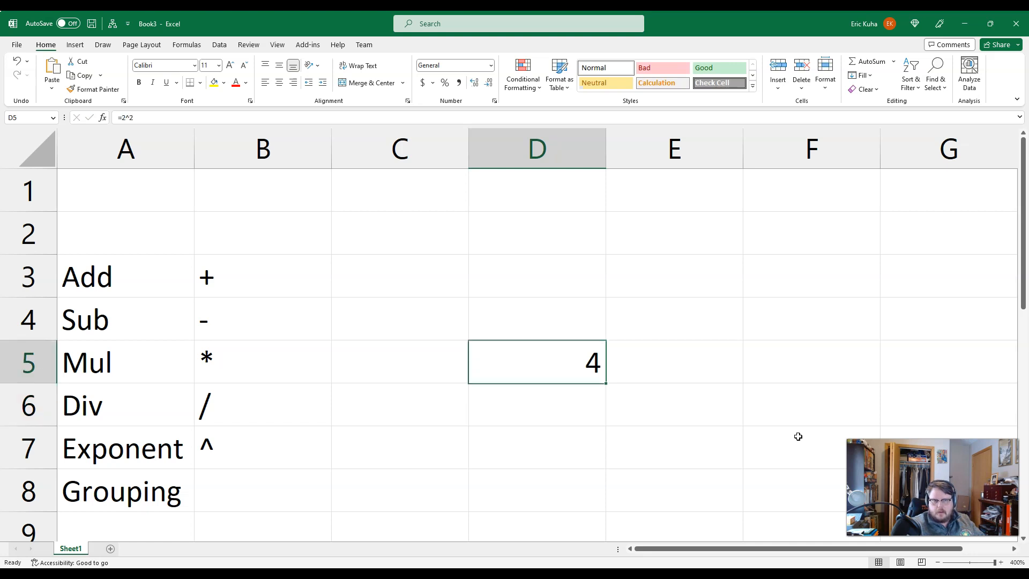
Step: Change the exponent formula in cell D5 to =2^10
{"action": "double_click", "coordinate": [570, 371]}
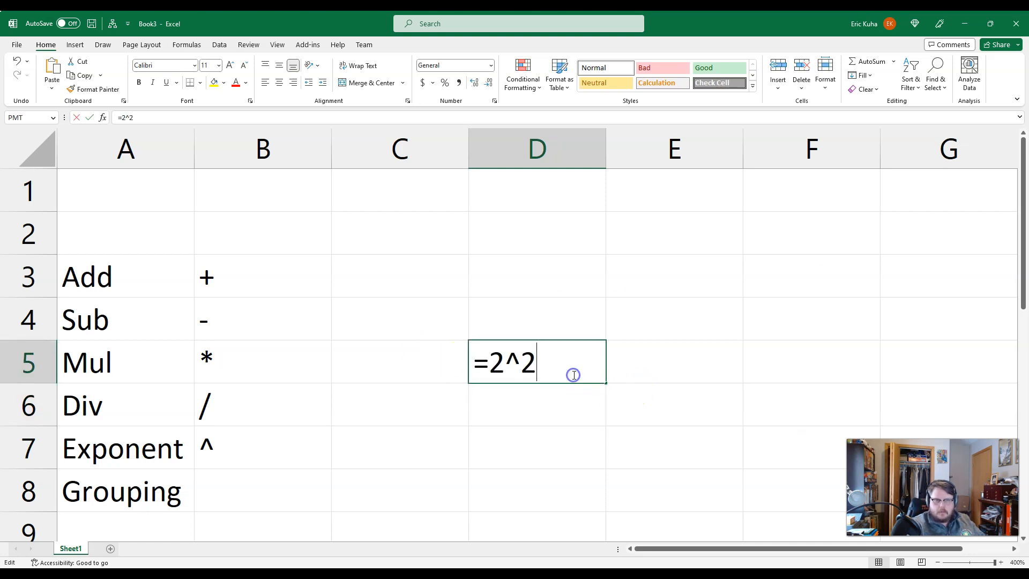
{"action": "key", "text": "BackSpace"}
{"action": "type", "text": "10"}
{"action": "key", "text": "Return"}
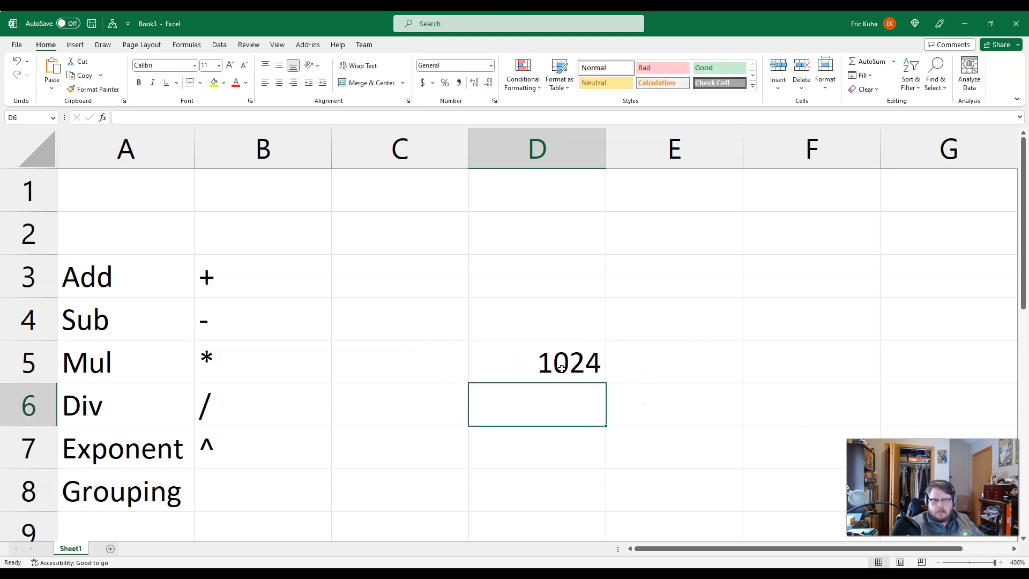
Step: Clear the example formula from cell D5 and enter the grouping symbol () in cell B8
{"action": "left_click", "coordinate": [518, 364]}
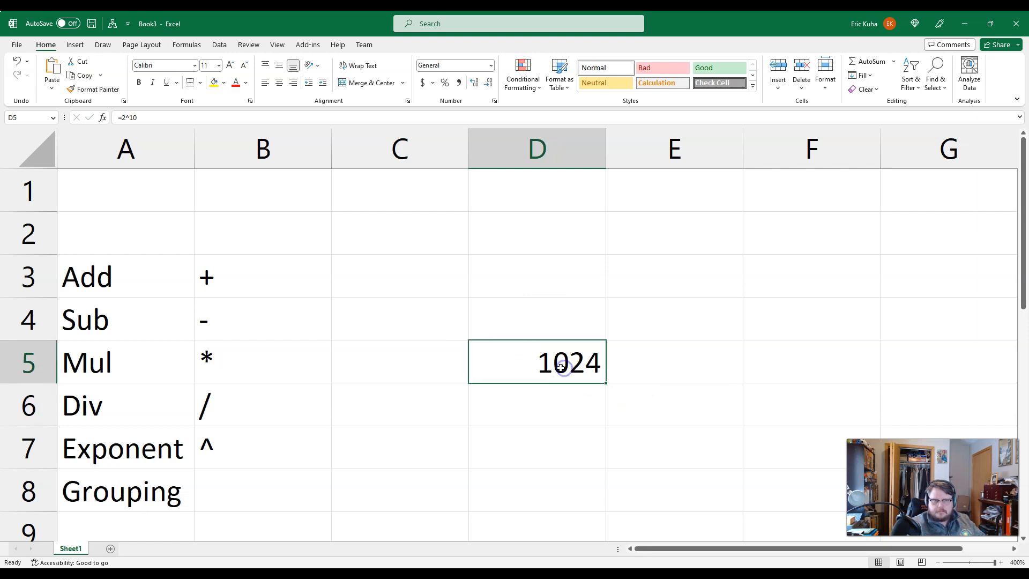
{"action": "key", "text": "Delete"}
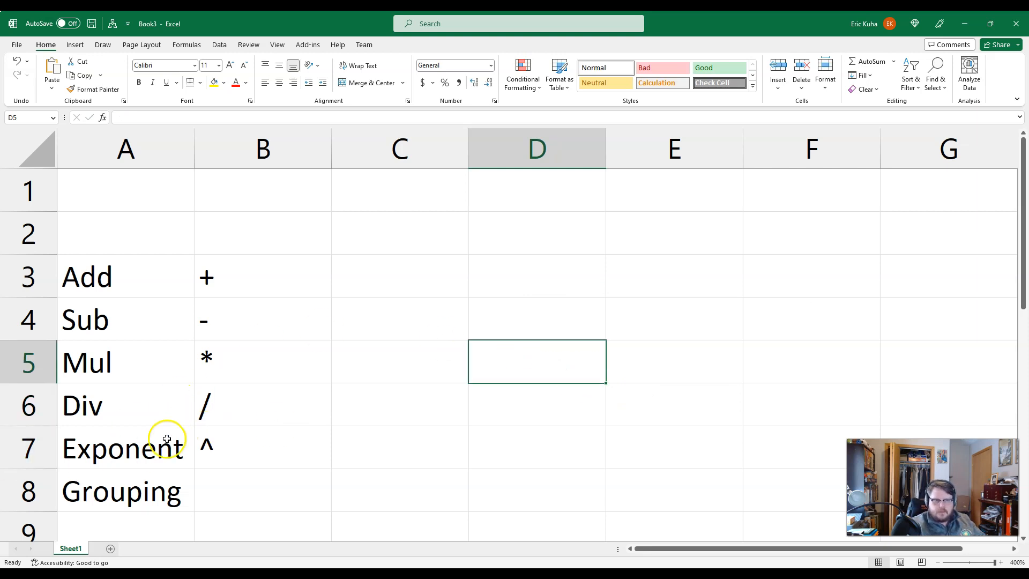
{"action": "left_click", "coordinate": [230, 498]}
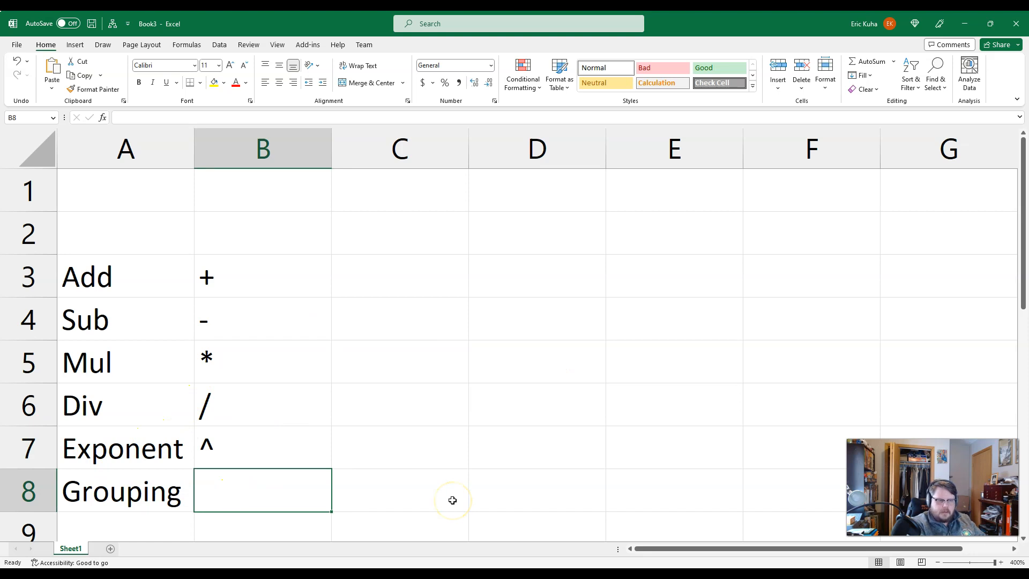
{"action": "type", "text": "()"}
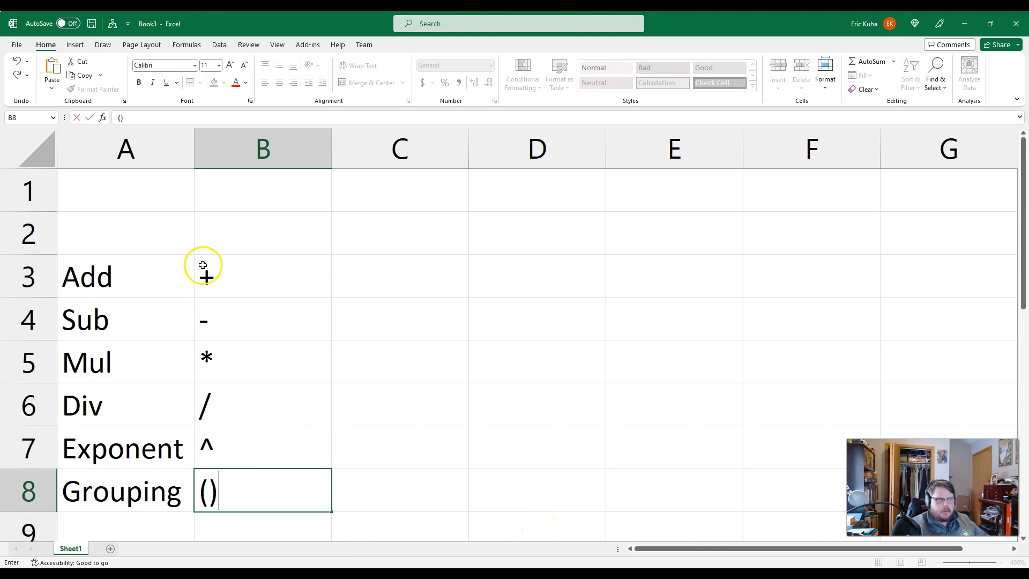
Step: Switch to the browser tutorial and highlight "mathematical order of operations" and the mnemonic "Please Excuse My Dear Aunt Sally?"
{"action": "left_click_drag", "start_coordinate": [698, 27], "coordinate": [1028, 92]}
{"action": "scroll", "coordinate": [622, 505], "scroll_direction": "down", "scroll_amount": 5}
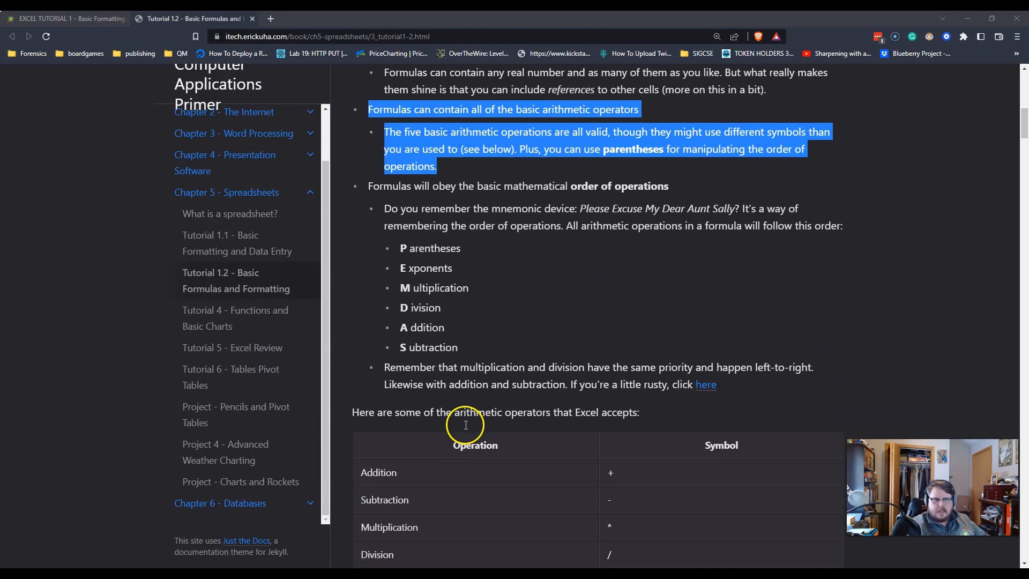
{"action": "left_click_drag", "start_coordinate": [504, 186], "coordinate": [685, 188]}
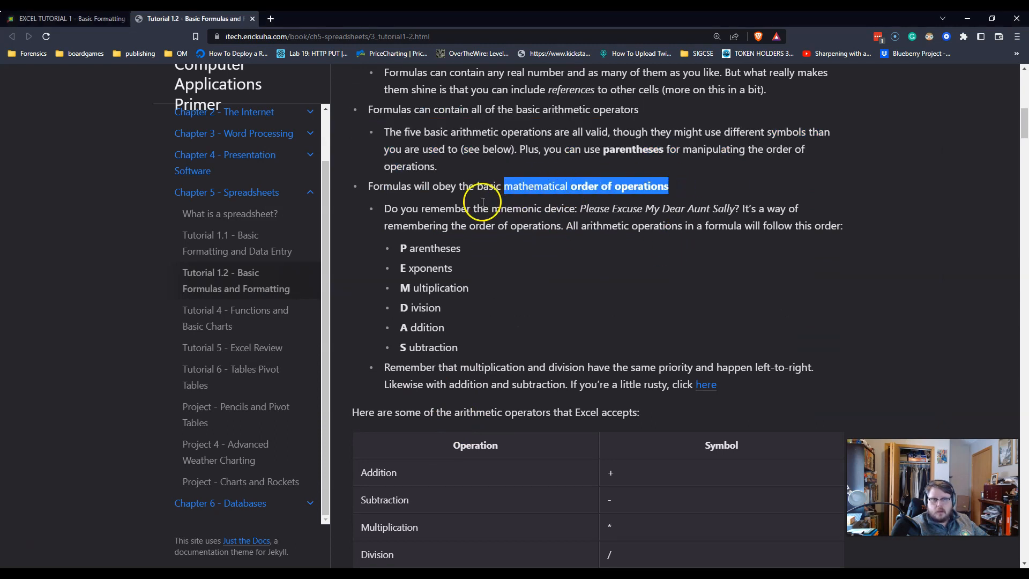
{"action": "left_click", "coordinate": [580, 210]}
{"action": "left_click_drag", "start_coordinate": [579, 210], "coordinate": [740, 208]}
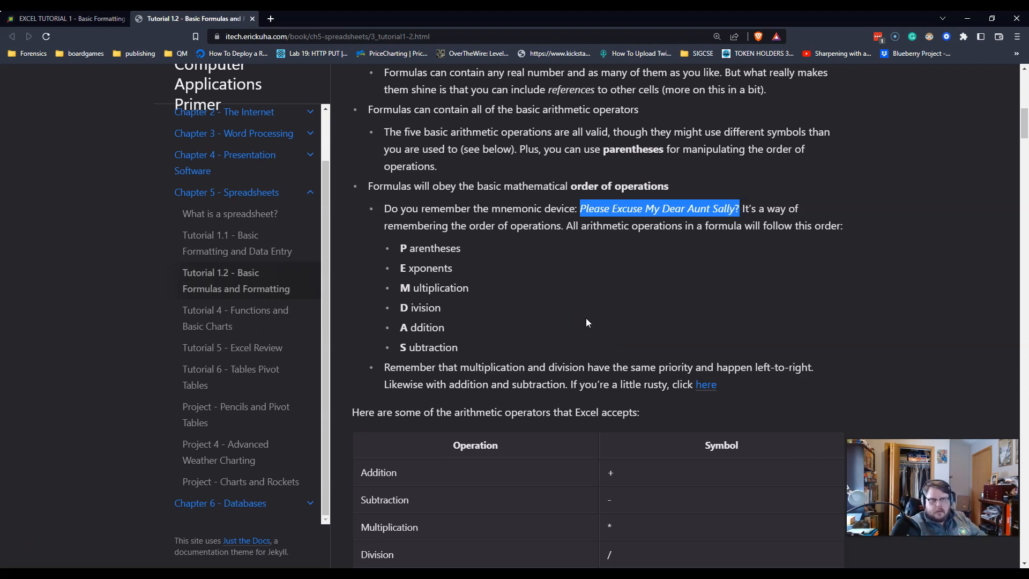
Step: Highlight the order of operations list in the tutorial: exponents, multiplication with division, and addition with subtraction
{"action": "left_click_drag", "start_coordinate": [400, 248], "coordinate": [463, 248]}
{"action": "left_click_drag", "start_coordinate": [396, 268], "coordinate": [468, 268]}
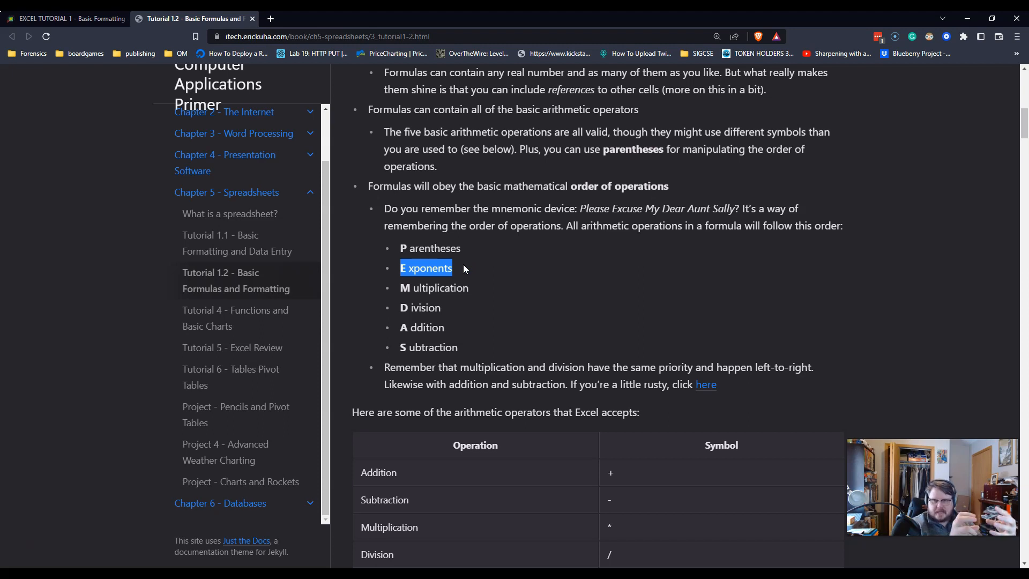
{"action": "left_click_drag", "start_coordinate": [396, 285], "coordinate": [449, 310]}
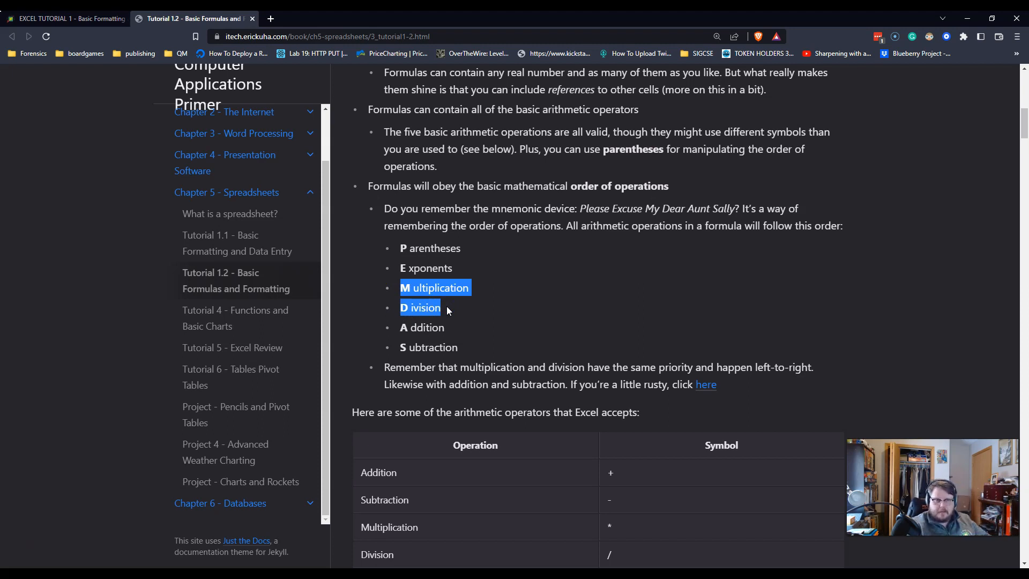
{"action": "left_click_drag", "start_coordinate": [394, 328], "coordinate": [473, 349]}
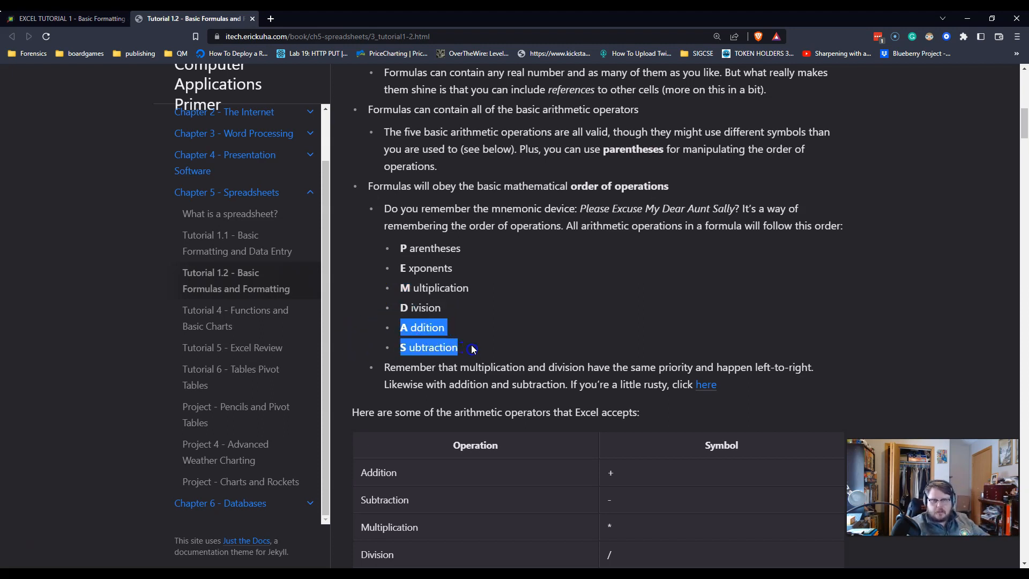
{"action": "left_click", "coordinate": [472, 347]}
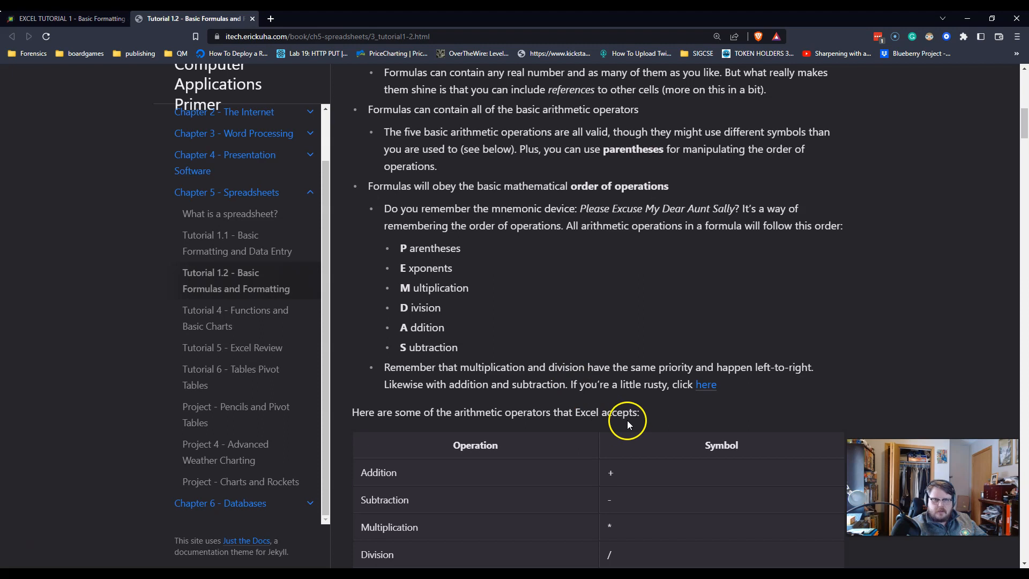
Step: Review the tutorial's arithmetic operator table and highlight the practice expression 6 + 7 × 8
{"action": "scroll", "coordinate": [616, 386], "scroll_direction": "down", "scroll_amount": 2}
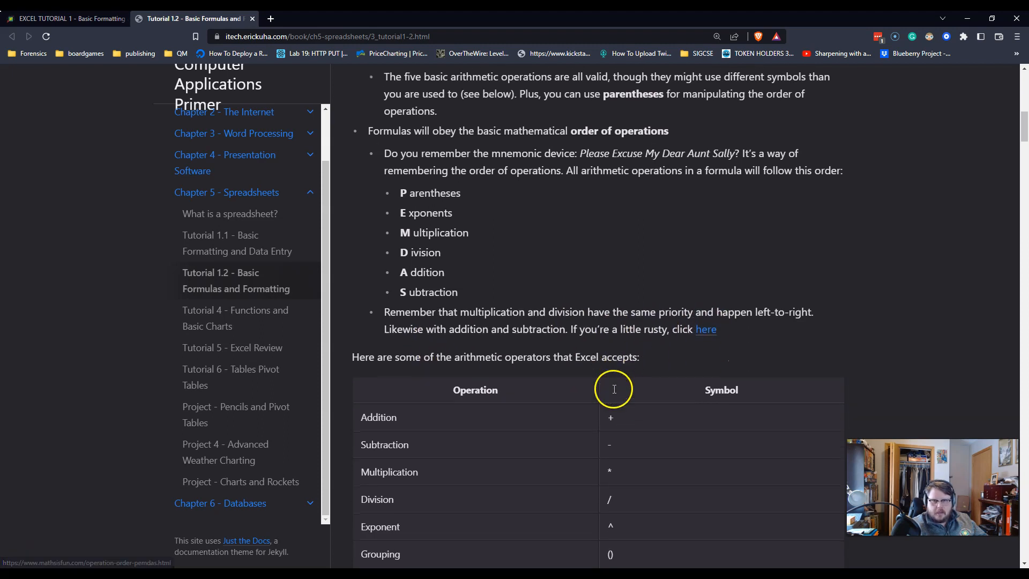
{"action": "scroll", "coordinate": [604, 388], "scroll_direction": "down", "scroll_amount": 1}
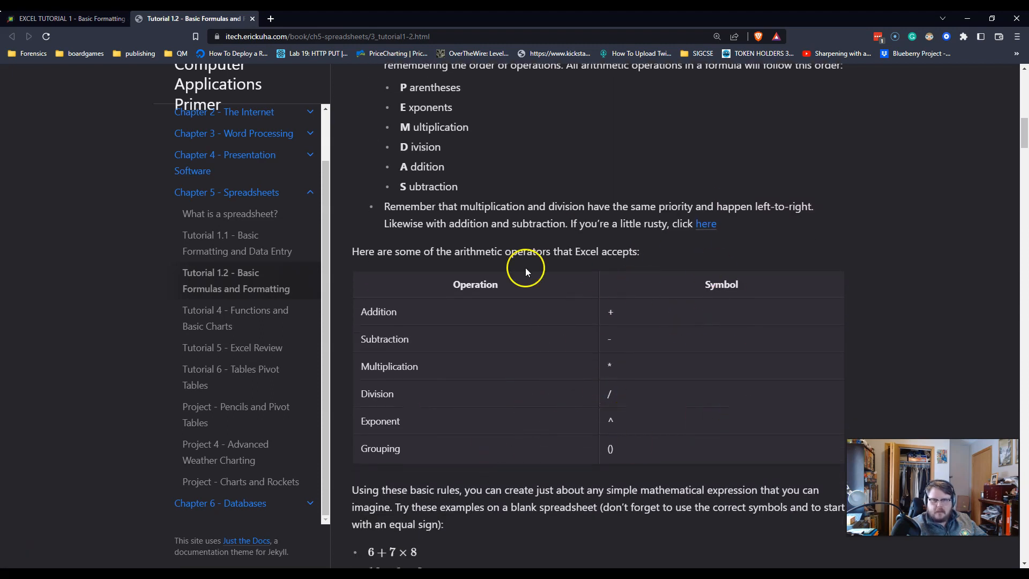
{"action": "left_click_drag", "start_coordinate": [466, 273], "coordinate": [662, 443]}
{"action": "left_click", "coordinate": [662, 443]}
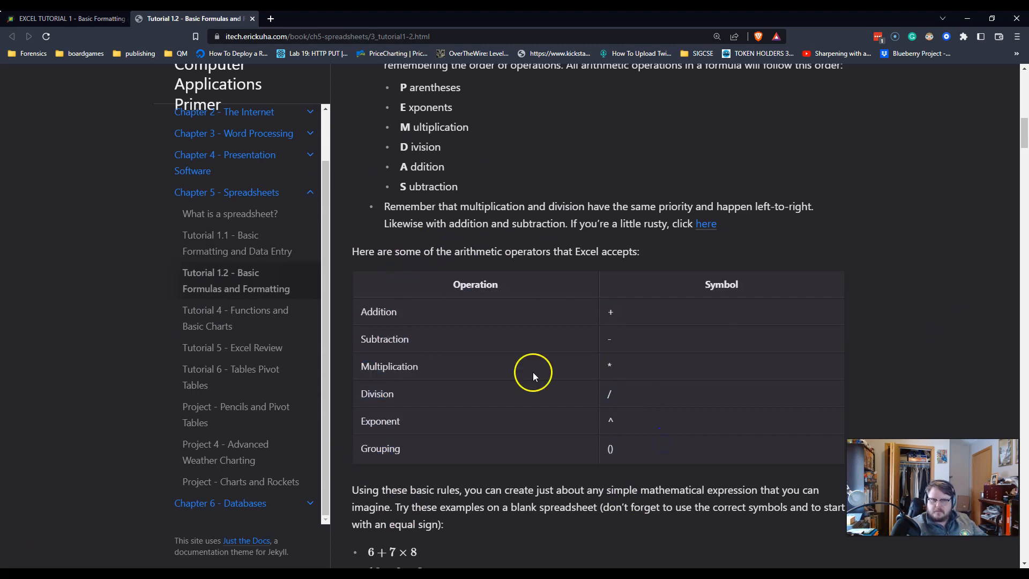
{"action": "scroll", "coordinate": [474, 371], "scroll_direction": "down", "scroll_amount": 6}
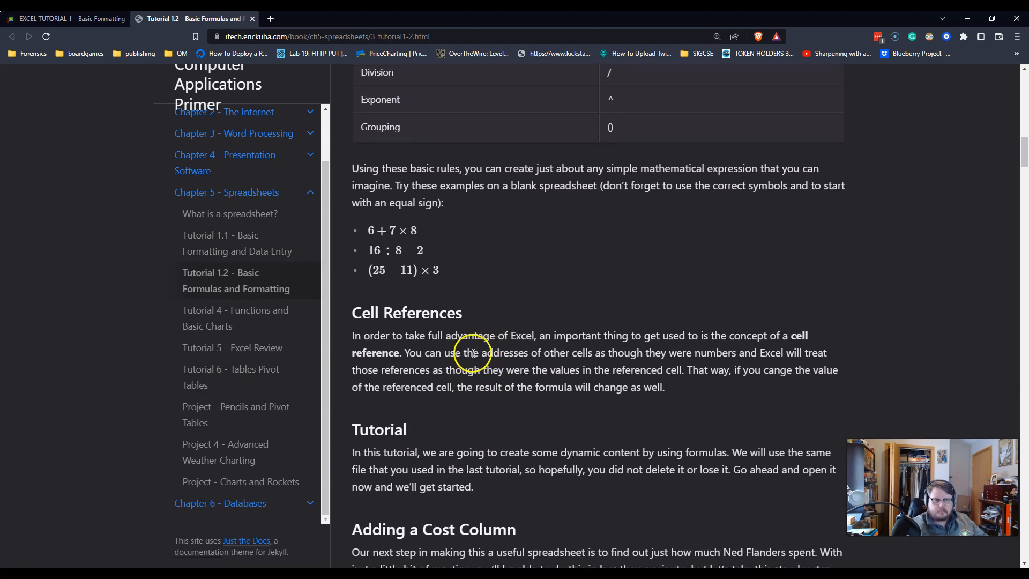
{"action": "left_click_drag", "start_coordinate": [374, 230], "coordinate": [430, 239]}
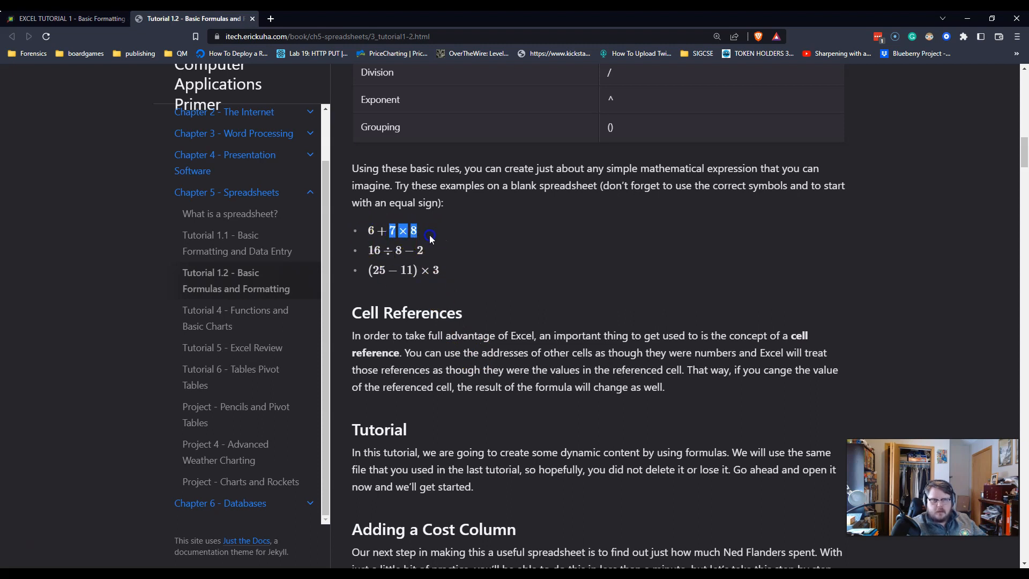
{"action": "left_click_drag", "start_coordinate": [367, 236], "coordinate": [397, 235]}
{"action": "left_click", "coordinate": [416, 235]}
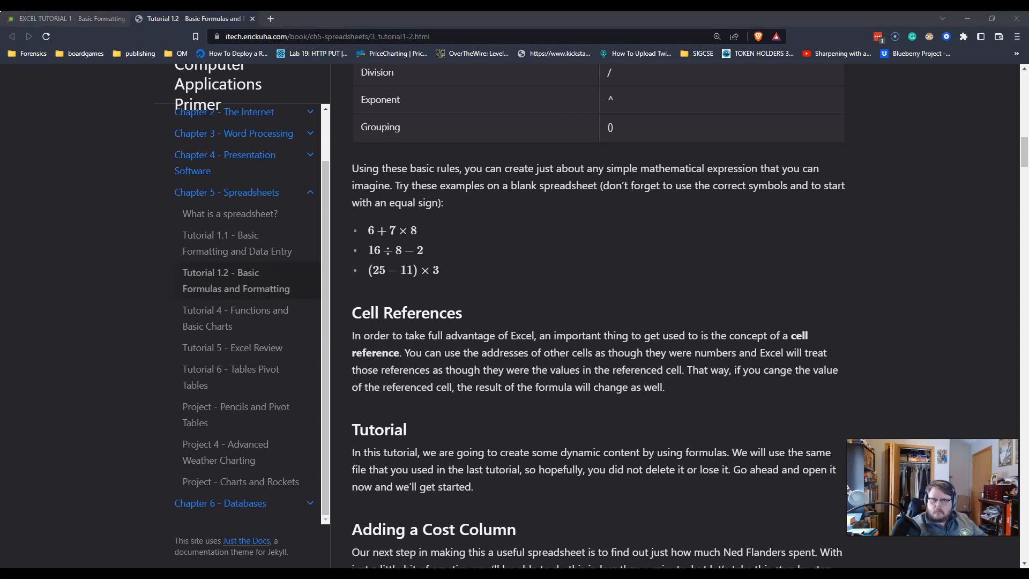
Step: Highlight the Cell References paragraph in the tutorial to read how formulas use other cells' addresses
{"action": "scroll", "coordinate": [545, 376], "scroll_direction": "down", "scroll_amount": 1}
{"action": "left_click_drag", "start_coordinate": [352, 228], "coordinate": [693, 278]}
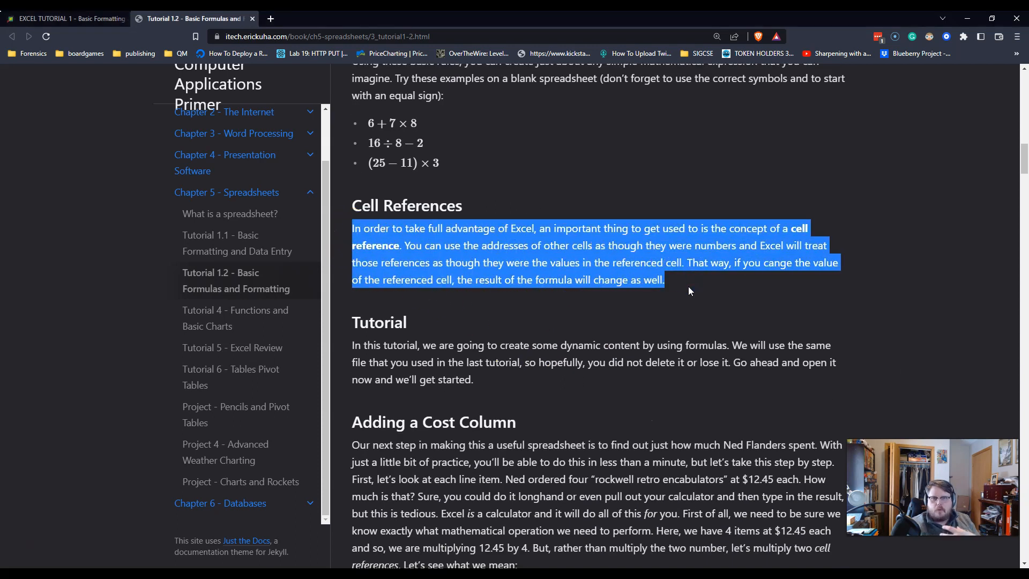
{"action": "left_click", "coordinate": [689, 288]}
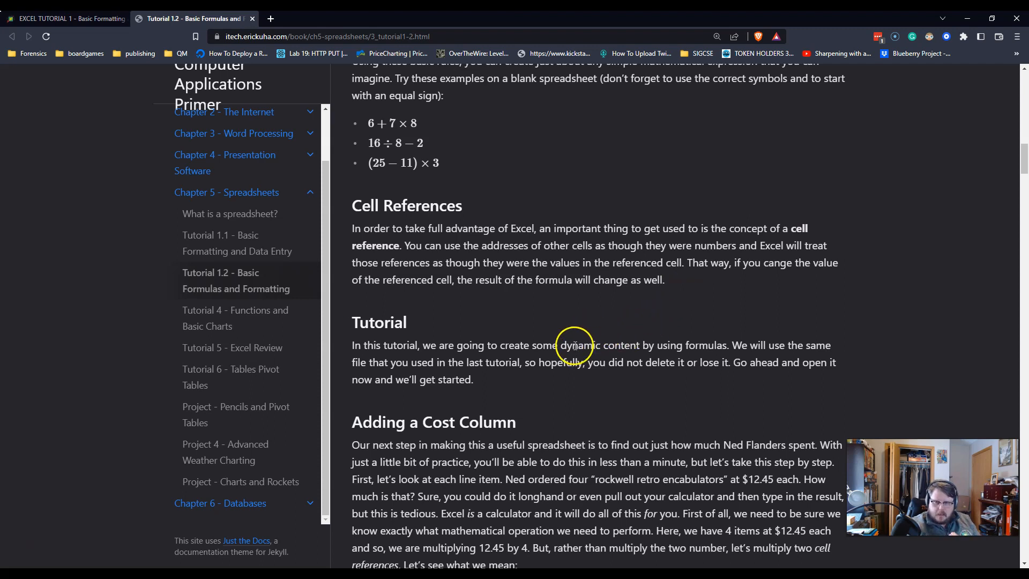
Step: Switch to the packing slip.xlsx workbook in Excel, on the Packing Slip sheet
{"action": "left_click_drag", "start_coordinate": [0, 129], "coordinate": [683, 74]}
{"action": "left_click_drag", "start_coordinate": [716, 20], "coordinate": [1, 13]}
{"action": "left_click_drag", "start_coordinate": [97, 24], "coordinate": [103, 75]}
{"action": "left_click_drag", "start_coordinate": [800, 84], "coordinate": [528, 12]}
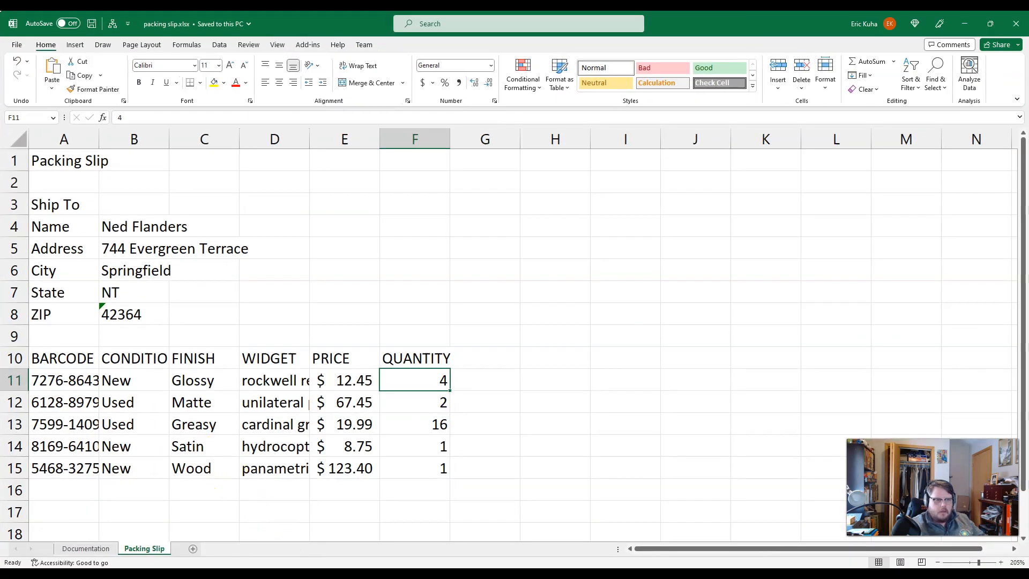
{"action": "left_click", "coordinate": [94, 532]}
{"action": "left_click_drag", "start_coordinate": [224, 27], "coordinate": [0, 48]}
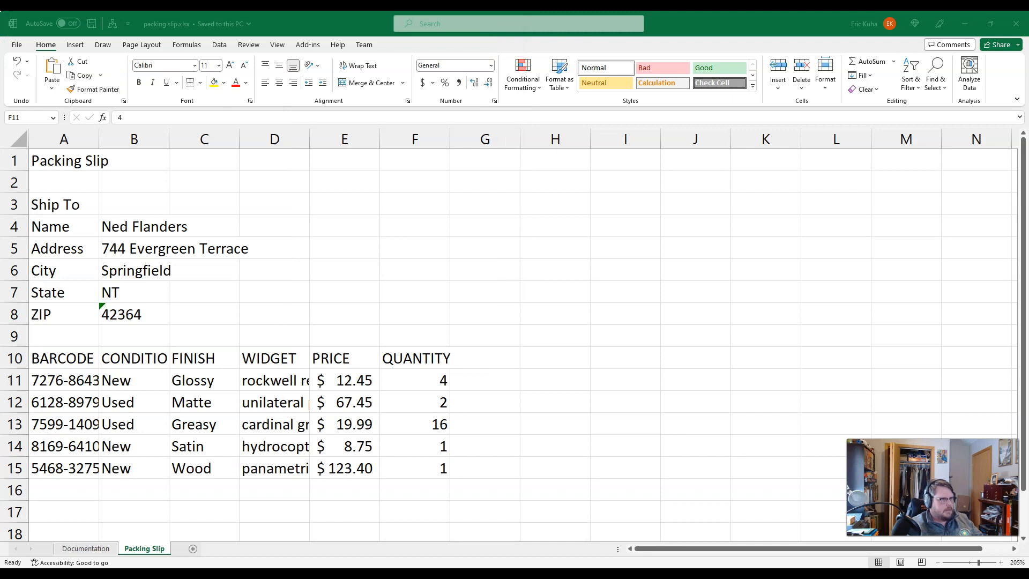
{"action": "scroll", "coordinate": [448, 328], "scroll_direction": "down", "scroll_amount": 2}
{"action": "scroll", "coordinate": [482, 340], "scroll_direction": "up", "scroll_amount": 2}
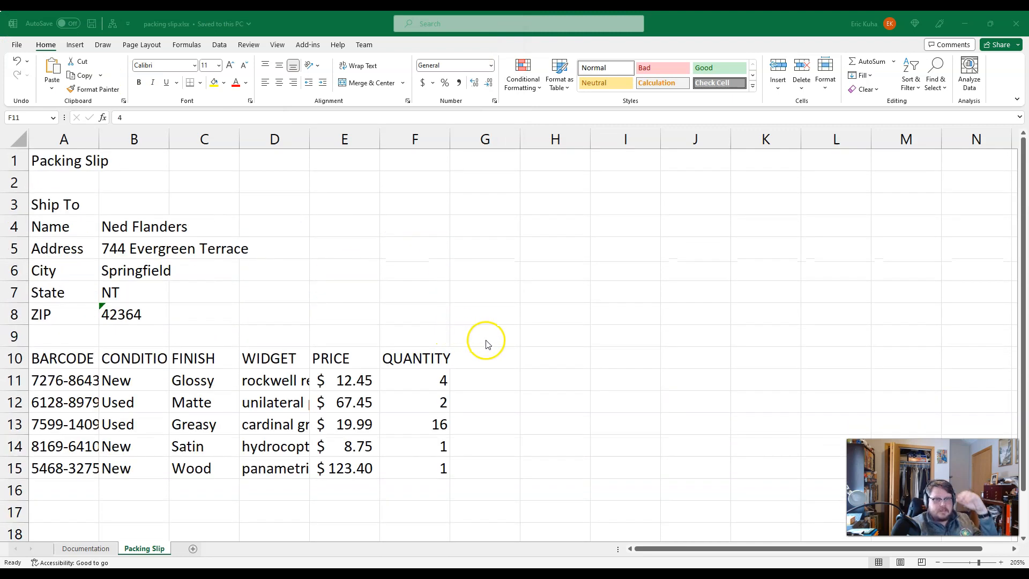
Step: Add the column header COST in cell G10, beside the QUANTITY header
{"action": "left_click", "coordinate": [481, 357]}
{"action": "left_click", "coordinate": [470, 355]}
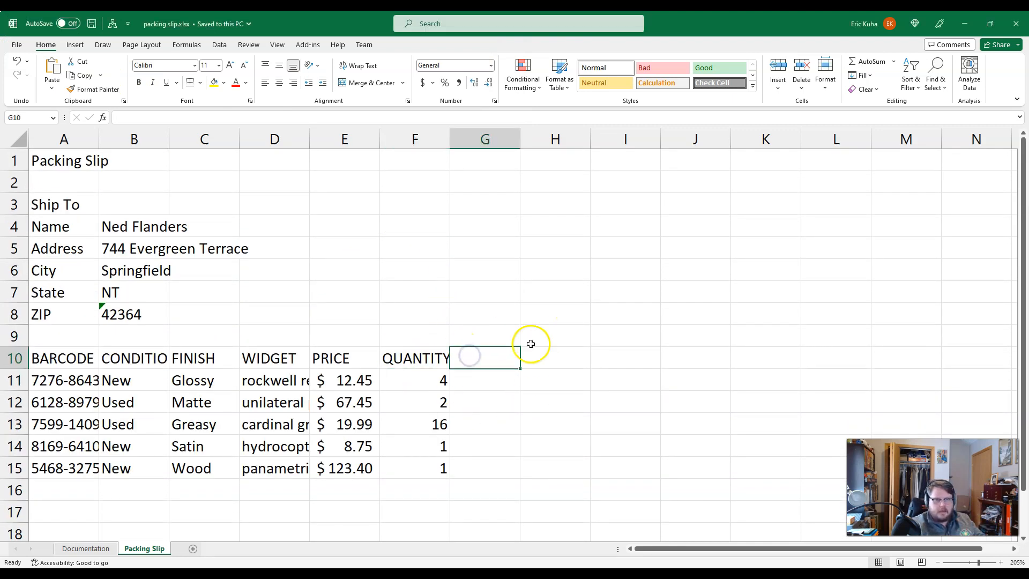
{"action": "left_click_drag", "start_coordinate": [323, 375], "coordinate": [428, 476]}
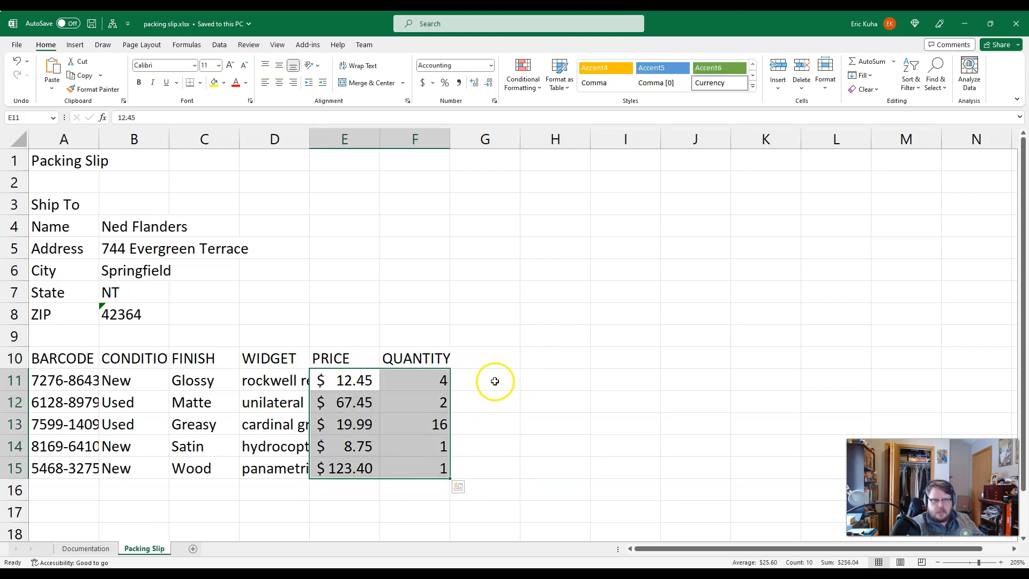
{"action": "left_click", "coordinate": [480, 364]}
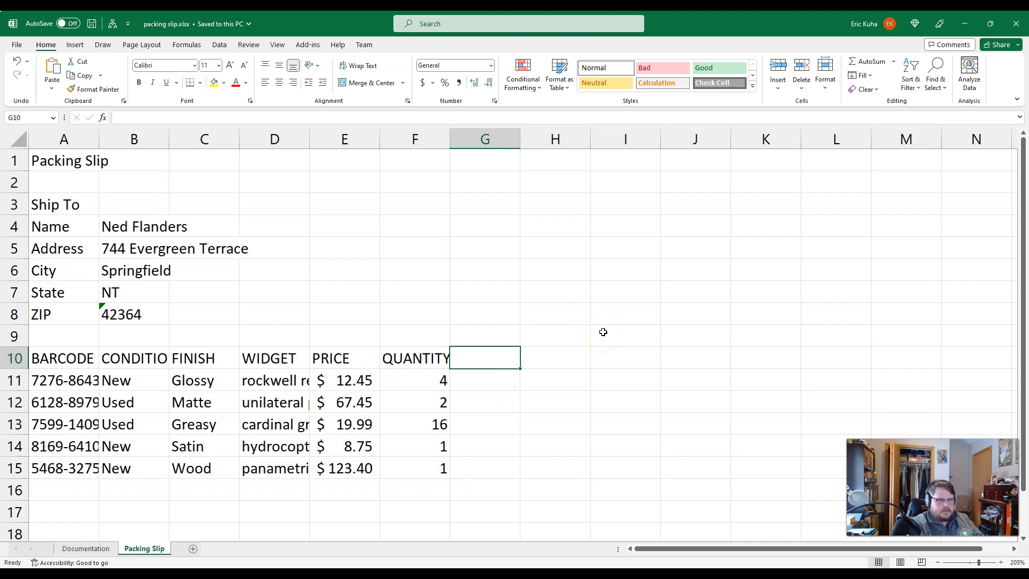
{"action": "type", "text": "COST"}
{"action": "key", "text": "Return"}
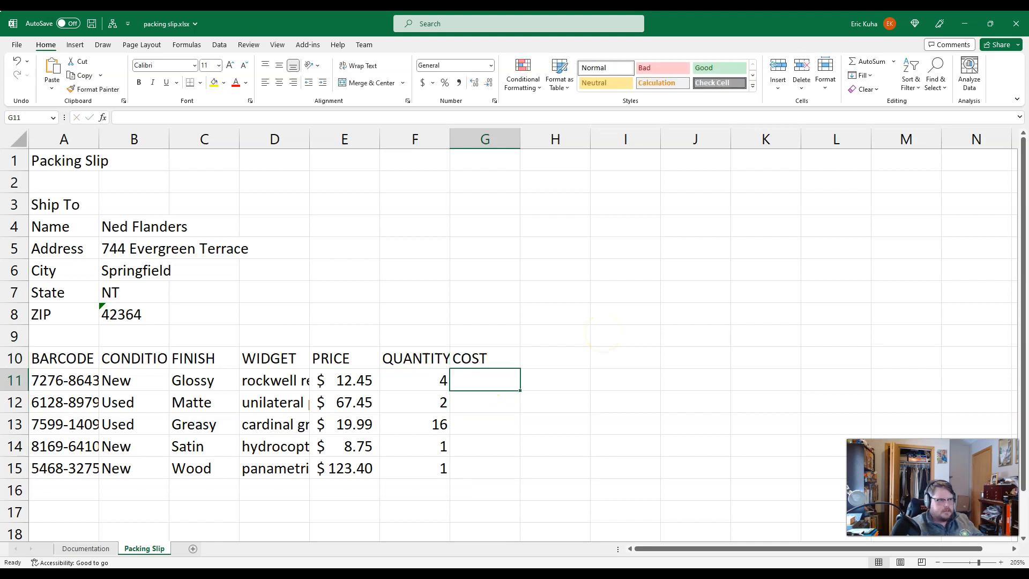
Step: Enter the formula =E11*F11 in cell G11 to multiply the first item's price by its quantity
{"action": "left_click", "coordinate": [480, 384]}
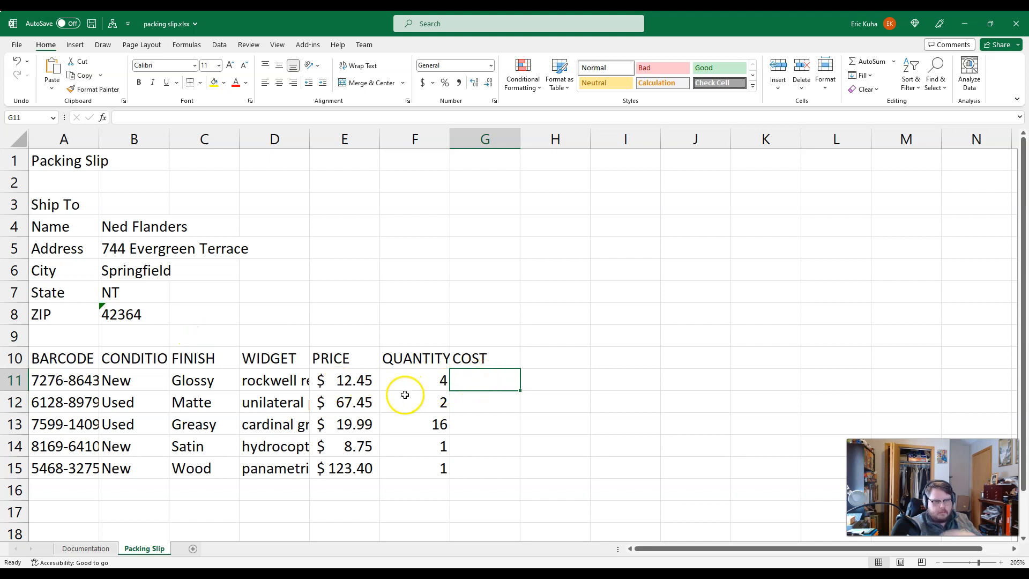
{"action": "type", "text": "="}
{"action": "left_click", "coordinate": [348, 380]}
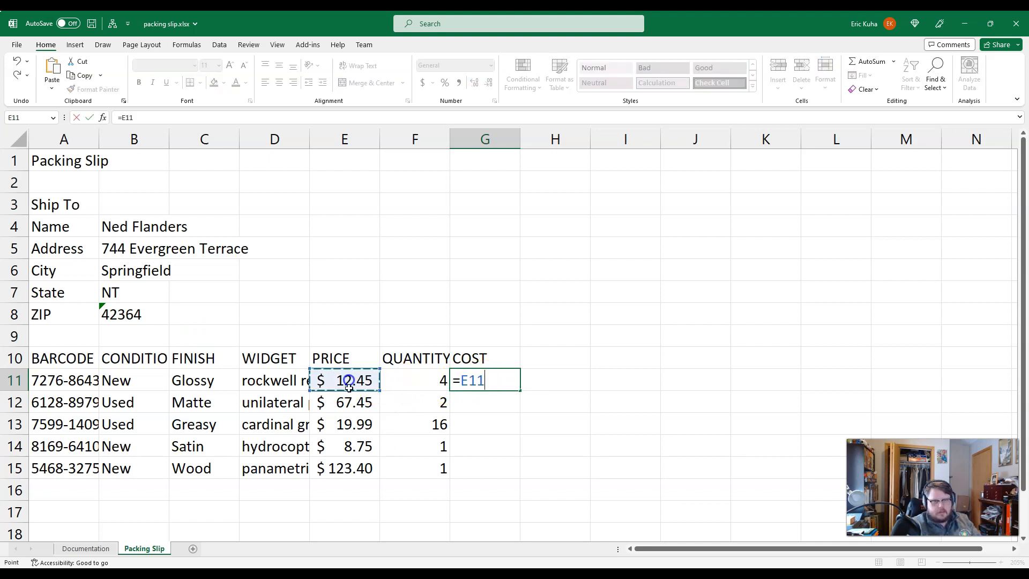
{"action": "type", "text": "*"}
{"action": "left_click", "coordinate": [404, 380]}
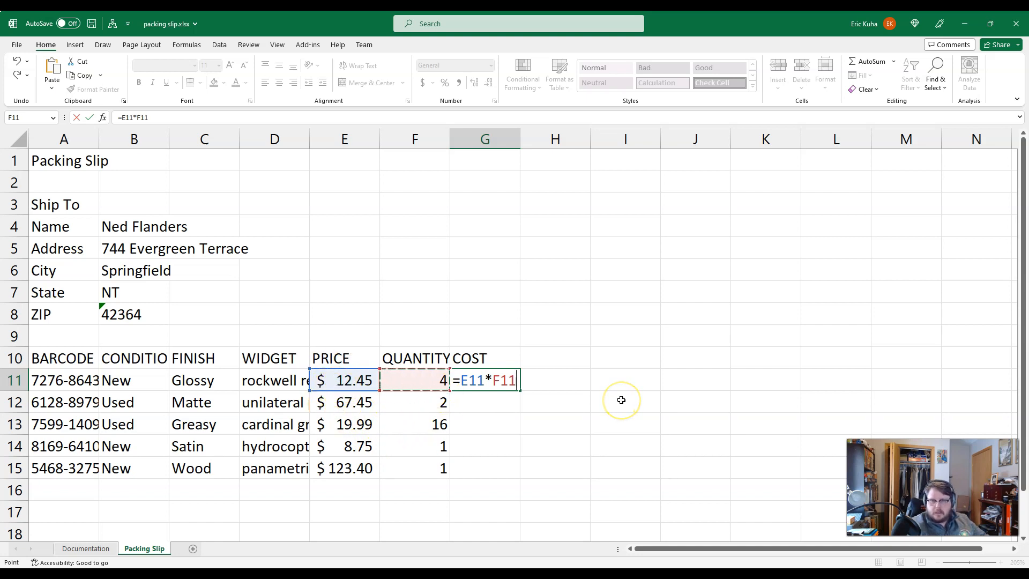
{"action": "key", "text": "Return"}
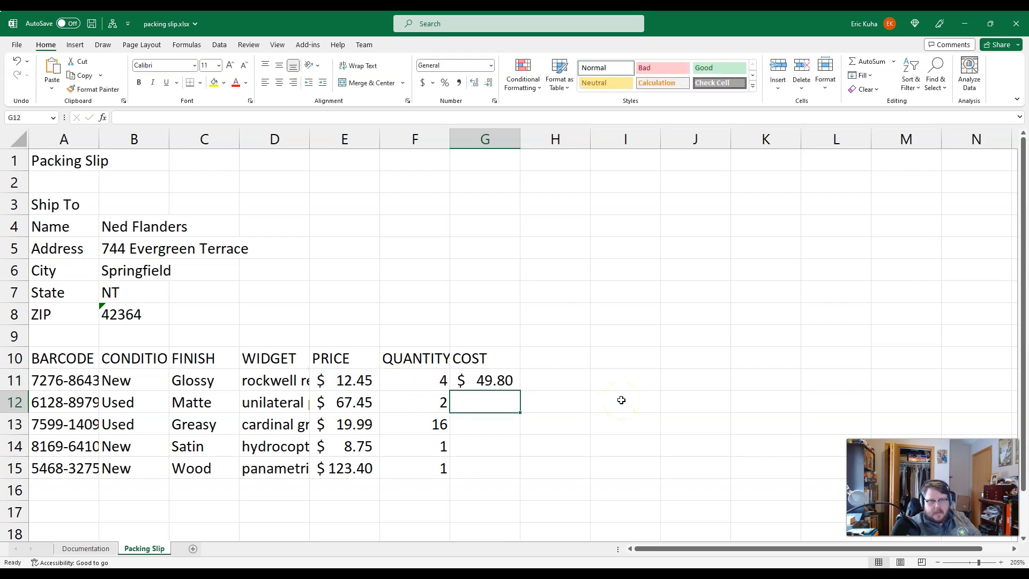
Step: Copy the cost formula from cell G11 and paste it into cells G12:G15
{"action": "left_click", "coordinate": [498, 381]}
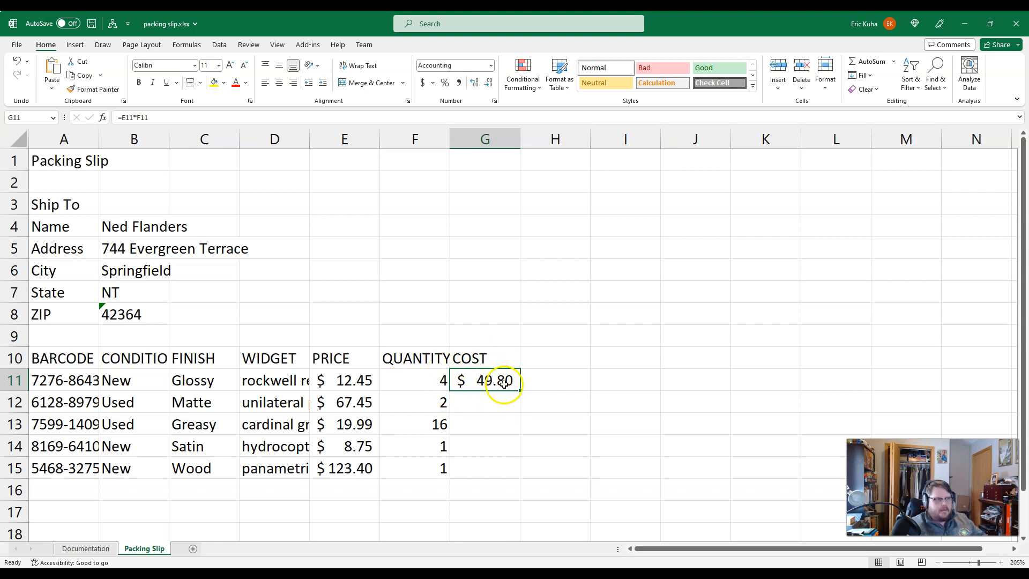
{"action": "left_click_drag", "start_coordinate": [494, 399], "coordinate": [489, 462]}
{"action": "left_click", "coordinate": [486, 414]}
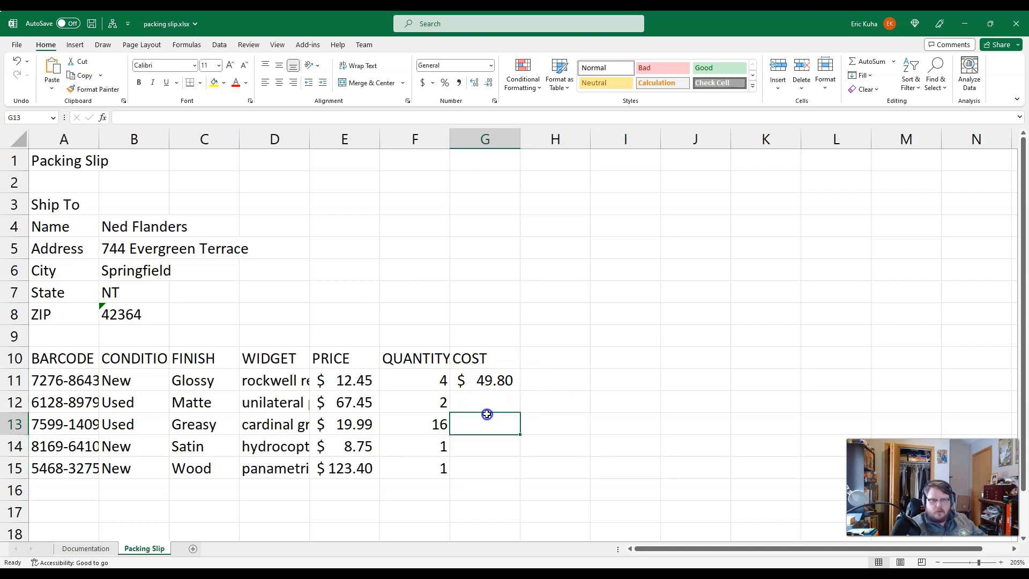
{"action": "left_click", "coordinate": [486, 381]}
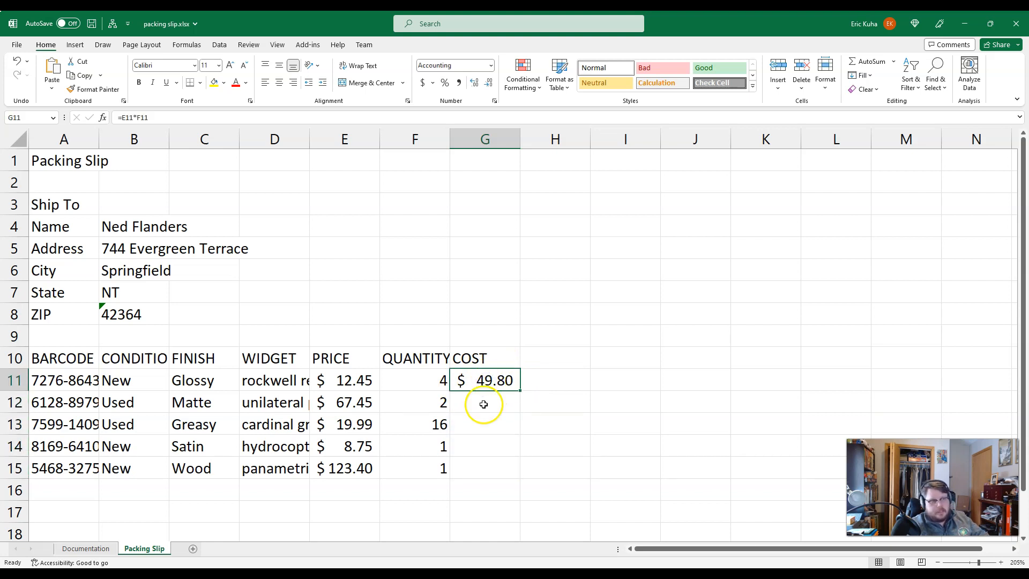
{"action": "scroll", "coordinate": [488, 384], "scroll_direction": "down", "scroll_amount": 1}
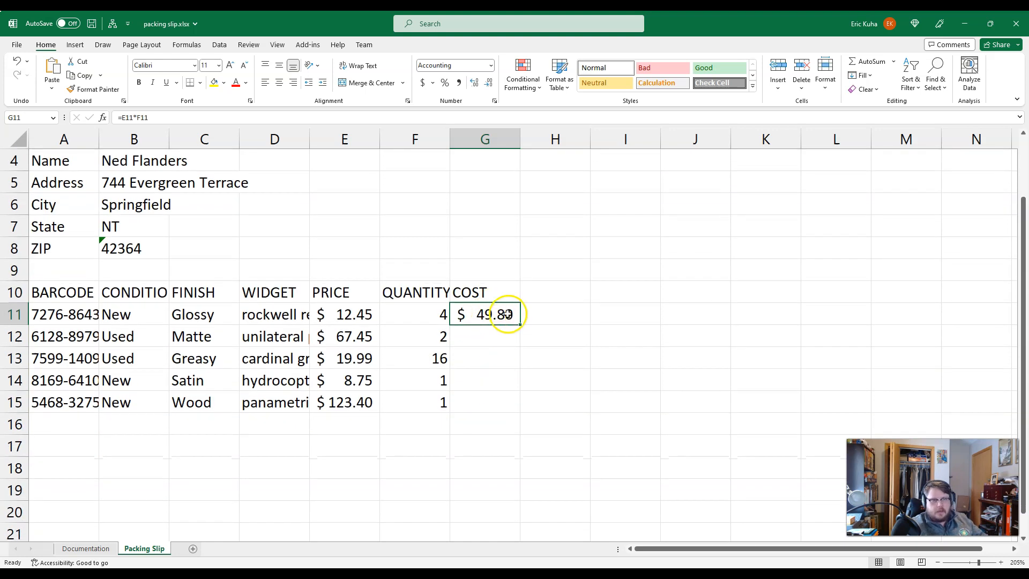
{"action": "left_click", "coordinate": [83, 75]}
{"action": "left_click_drag", "start_coordinate": [493, 333], "coordinate": [494, 400]}
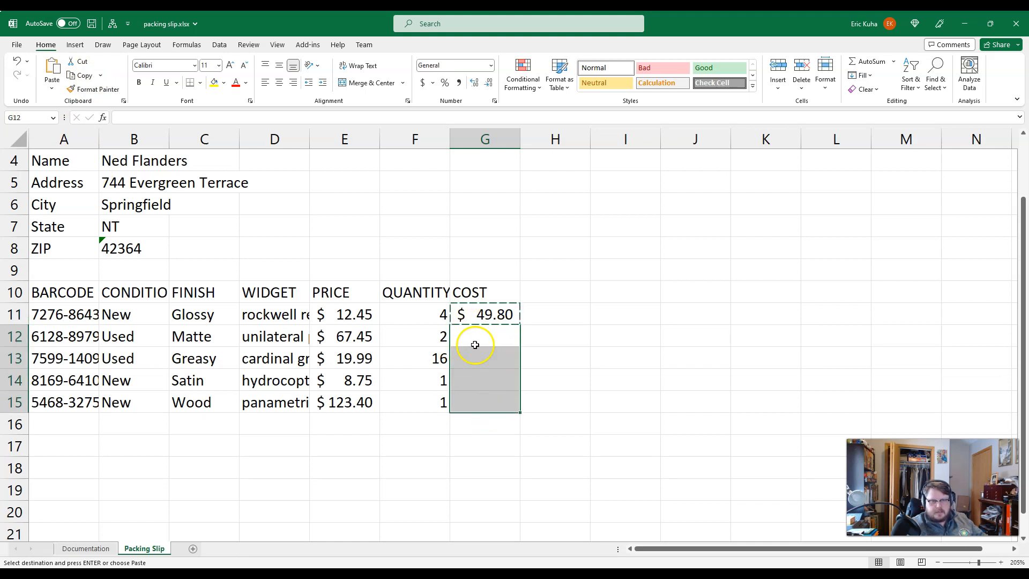
{"action": "left_click", "coordinate": [52, 67]}
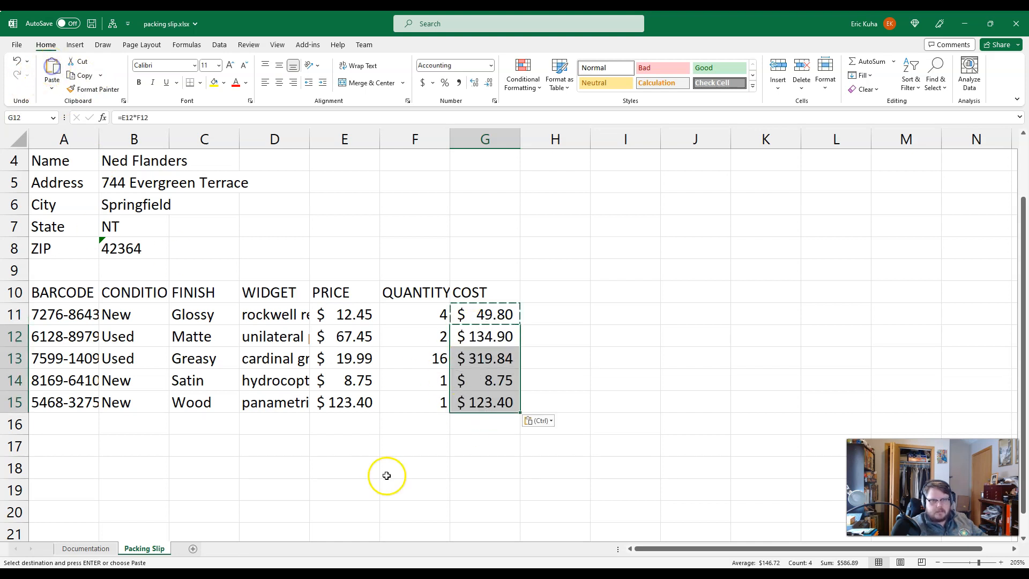
Step: Inspect the cost formulas and their cell references in G11:G15, and switch the sheet to showing formulas instead of values
{"action": "double_click", "coordinate": [513, 410]}
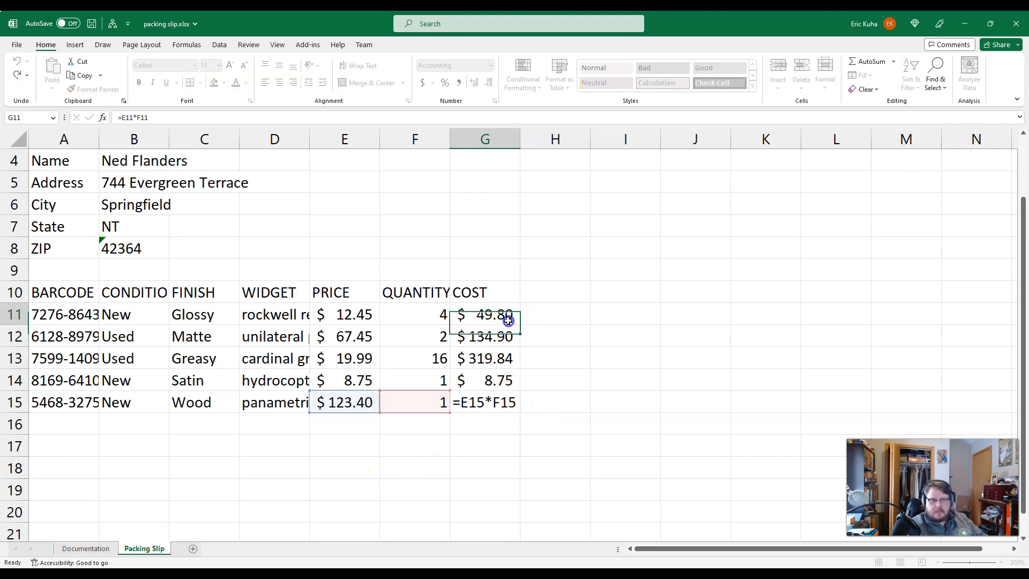
{"action": "left_click", "coordinate": [507, 321]}
{"action": "left_click", "coordinate": [489, 336]}
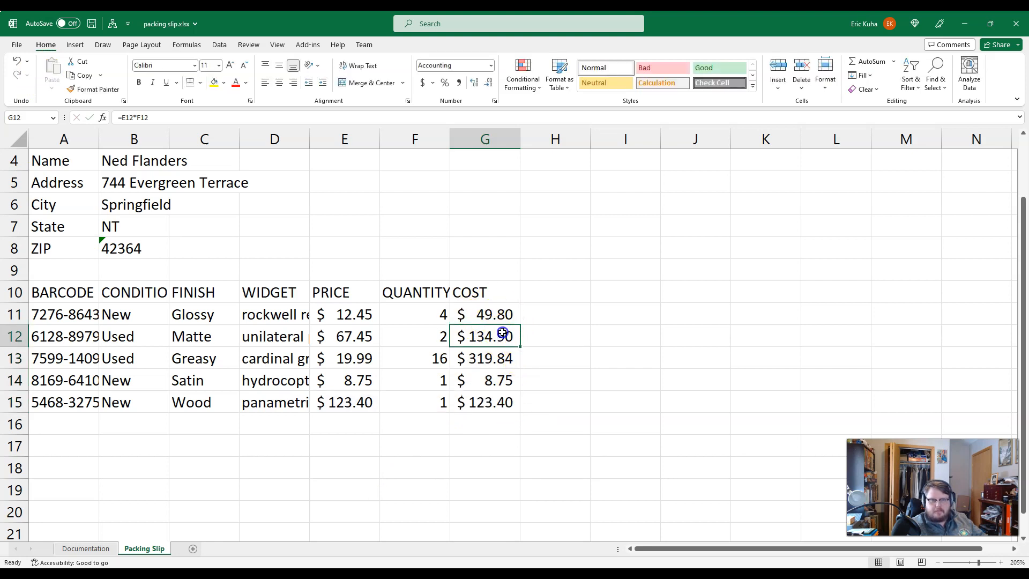
{"action": "double_click", "coordinate": [503, 356]}
{"action": "double_click", "coordinate": [495, 336]}
{"action": "double_click", "coordinate": [491, 357]}
{"action": "left_click", "coordinate": [493, 383]}
{"action": "key", "text": "Escape"}
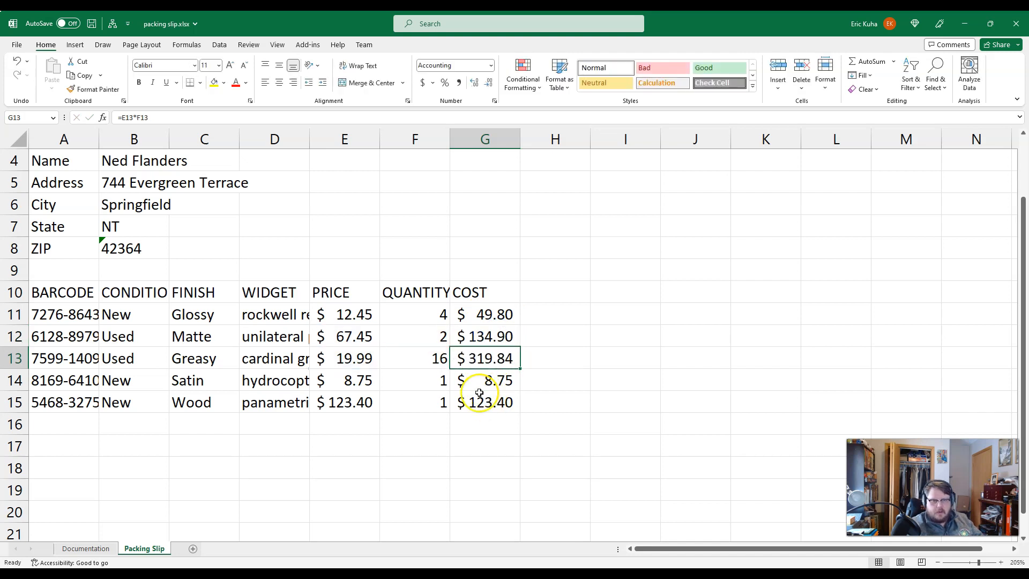
{"action": "double_click", "coordinate": [494, 381]}
{"action": "key", "text": "Return"}
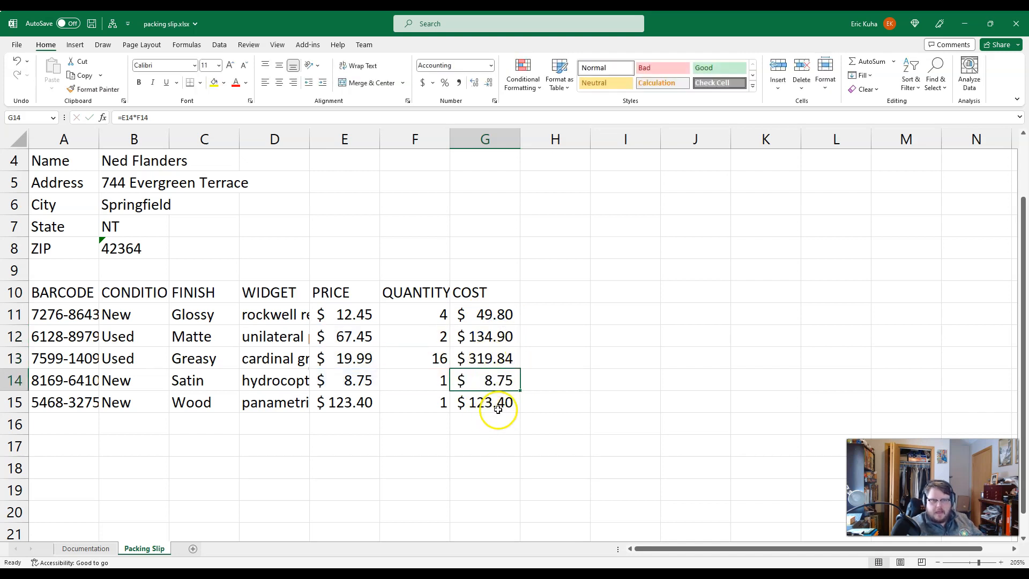
{"action": "double_click", "coordinate": [496, 405]}
{"action": "key", "text": "Escape"}
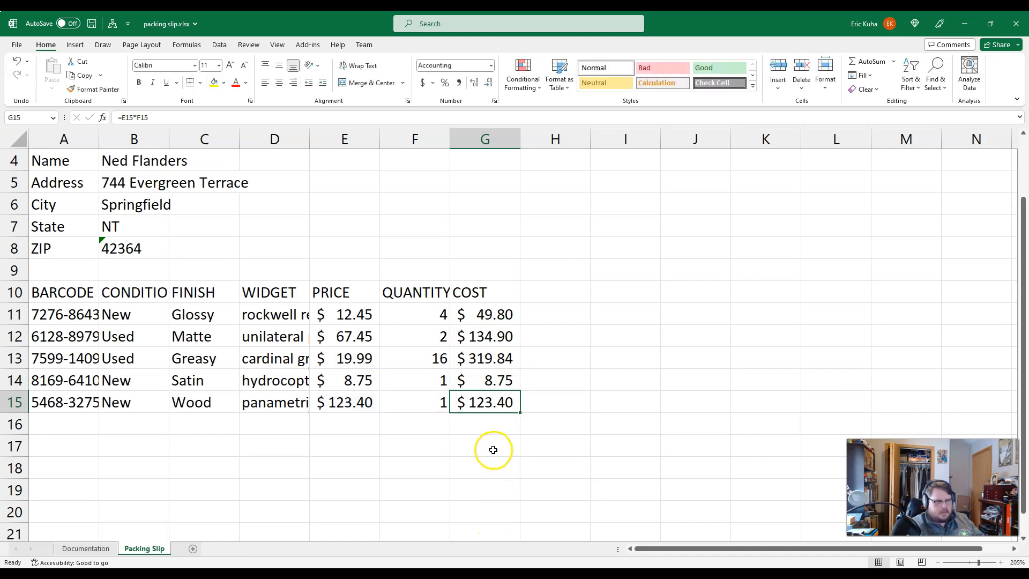
{"action": "key", "text": "ctrl+grave"}
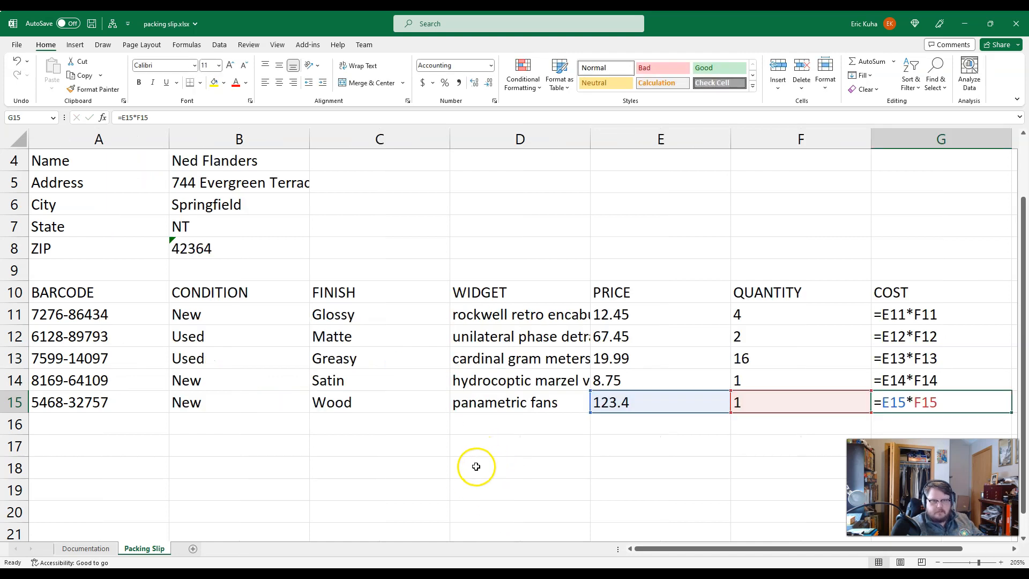
Step: Examine the cell references of the cost formulas in G11 and G12, and switch the sheet back to showing values
{"action": "left_click_drag", "start_coordinate": [655, 549], "coordinate": [705, 544]}
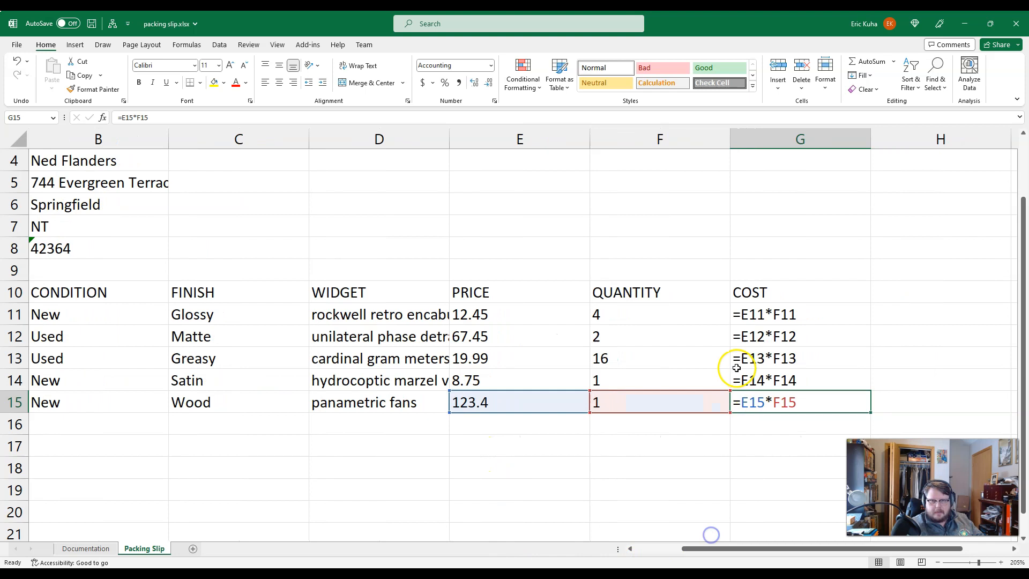
{"action": "left_click", "coordinate": [759, 336]}
{"action": "left_click", "coordinate": [771, 315]}
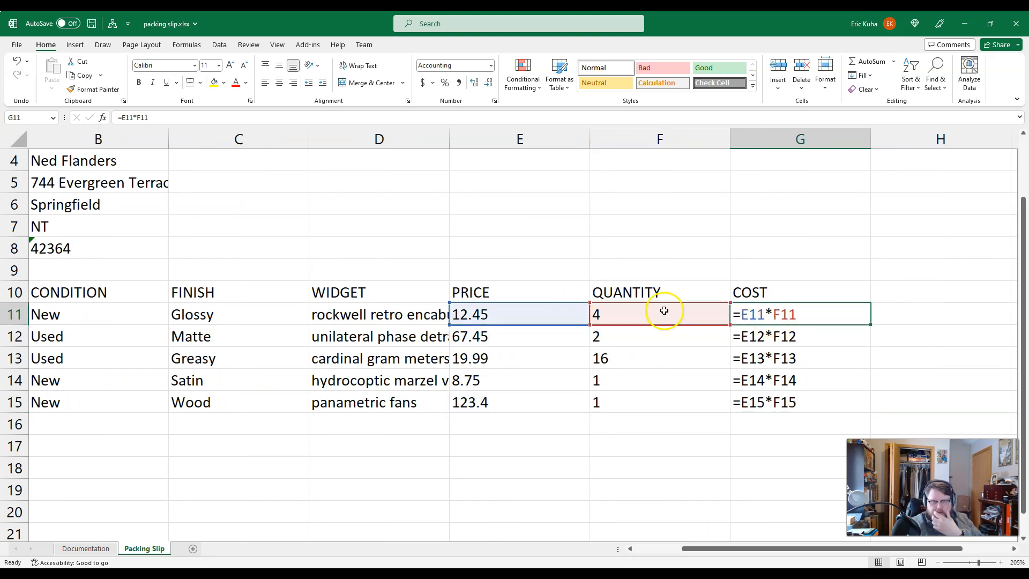
{"action": "left_click", "coordinate": [760, 336]}
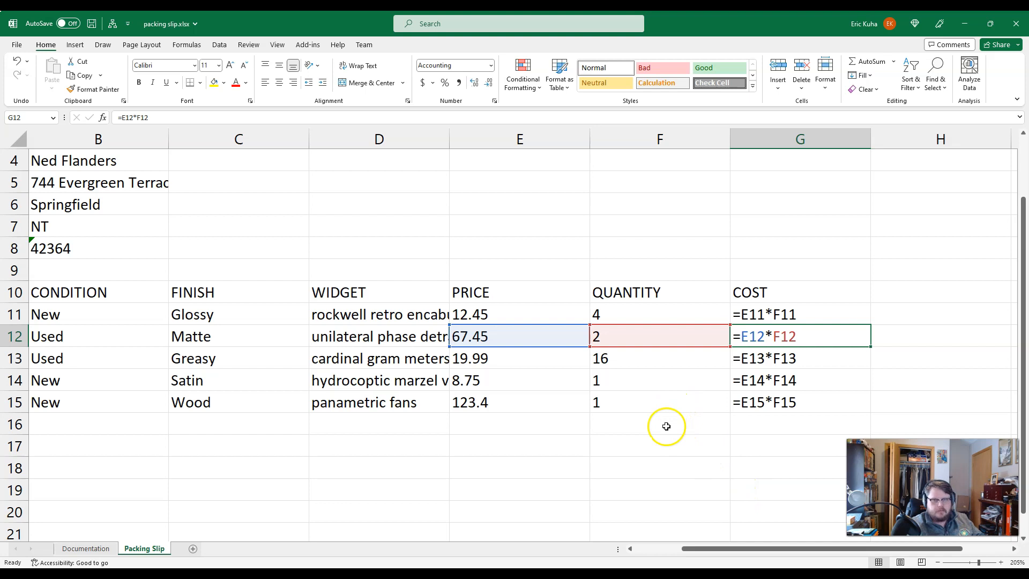
{"action": "key", "text": "ctrl+grave"}
Step: Clear the cost formulas from cells G12:G15 and fill the formula in G11 down through G15
{"action": "left_click_drag", "start_coordinate": [425, 341], "coordinate": [424, 402]}
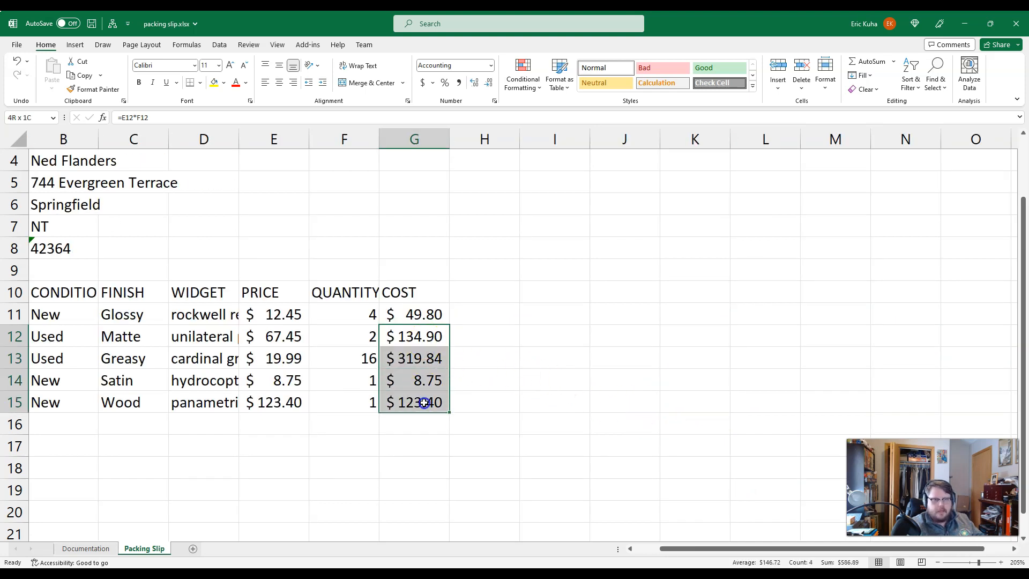
{"action": "key", "text": "Delete"}
{"action": "left_click", "coordinate": [418, 317]}
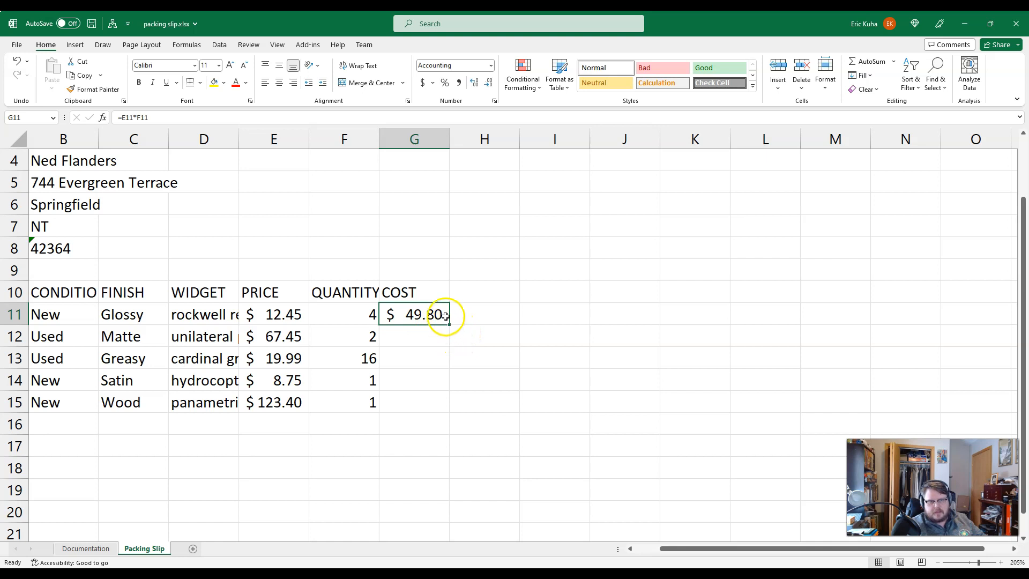
{"action": "left_click_drag", "start_coordinate": [449, 323], "coordinate": [444, 407]}
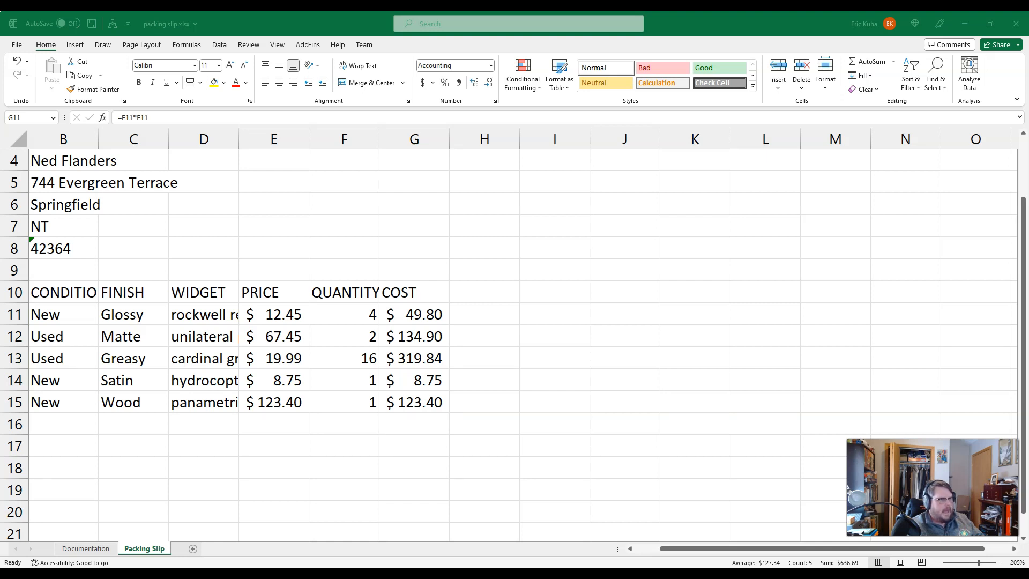
{"action": "left_click", "coordinate": [343, 423]}
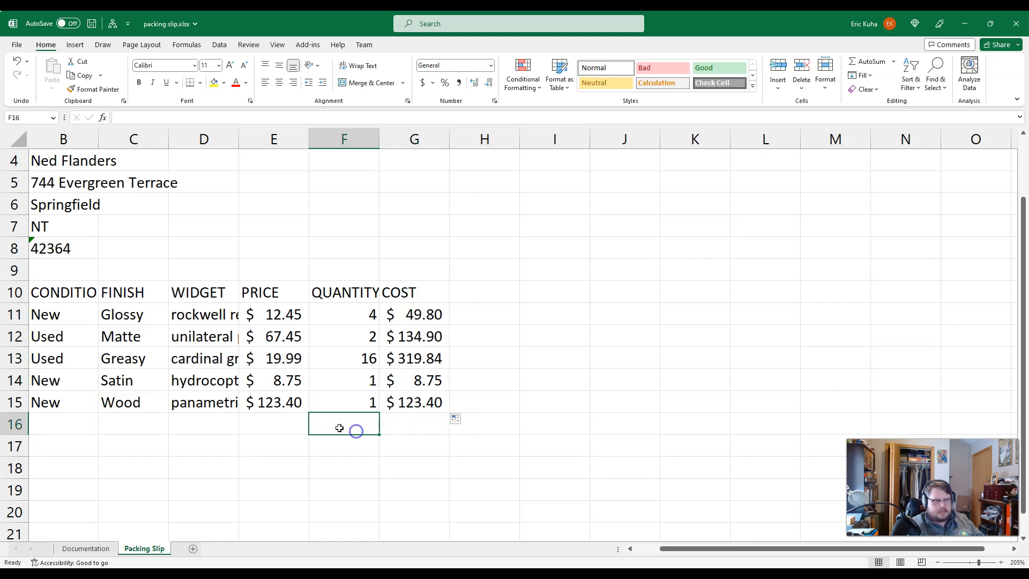
{"action": "type", "text": "S"}
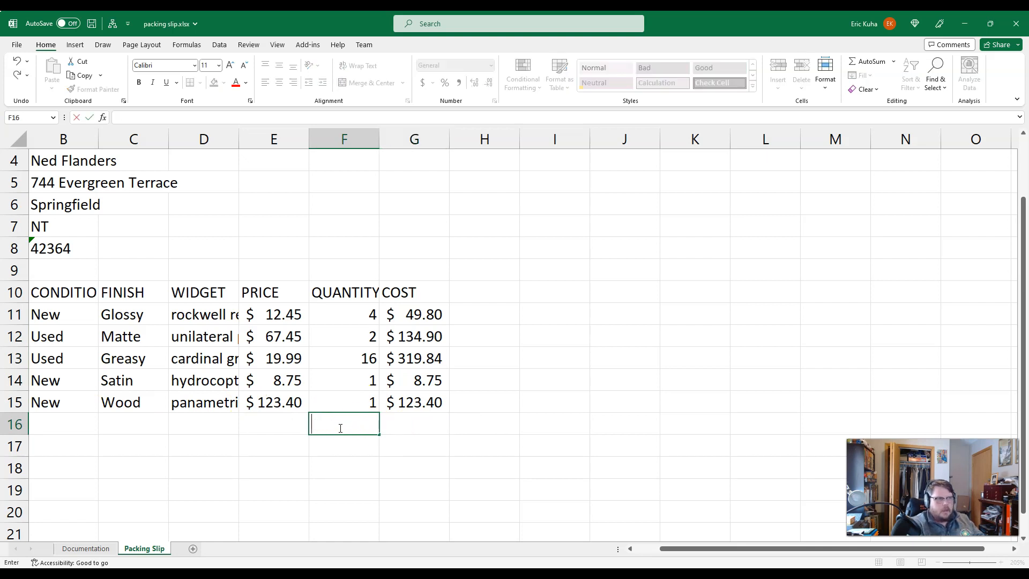
{"action": "left_click", "coordinate": [337, 444]}
Step: Widen column A and autofit it so the full barcodes fit
{"action": "scroll", "coordinate": [335, 442], "scroll_direction": "up", "scroll_amount": 1}
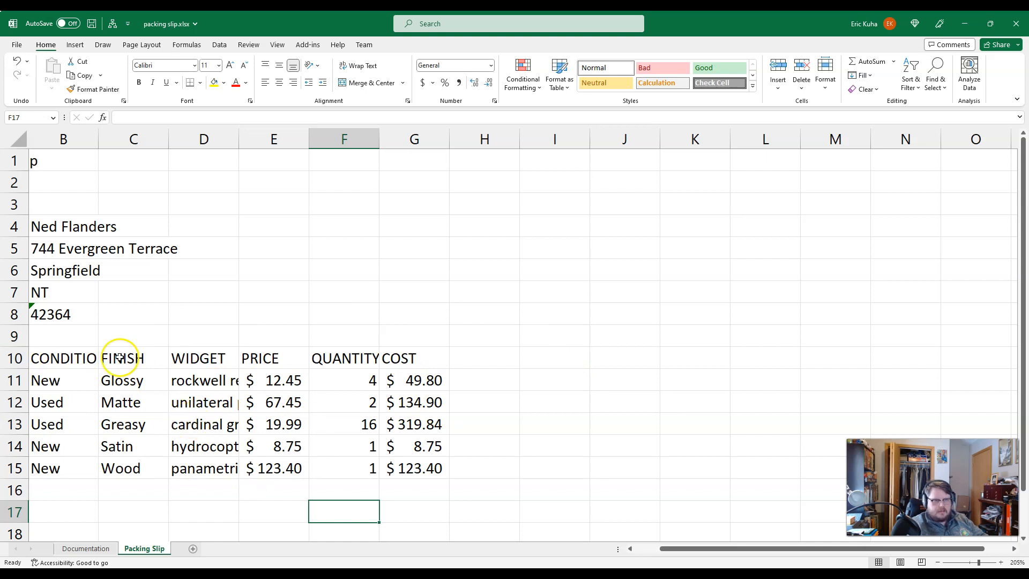
{"action": "left_click_drag", "start_coordinate": [667, 547], "coordinate": [494, 550]}
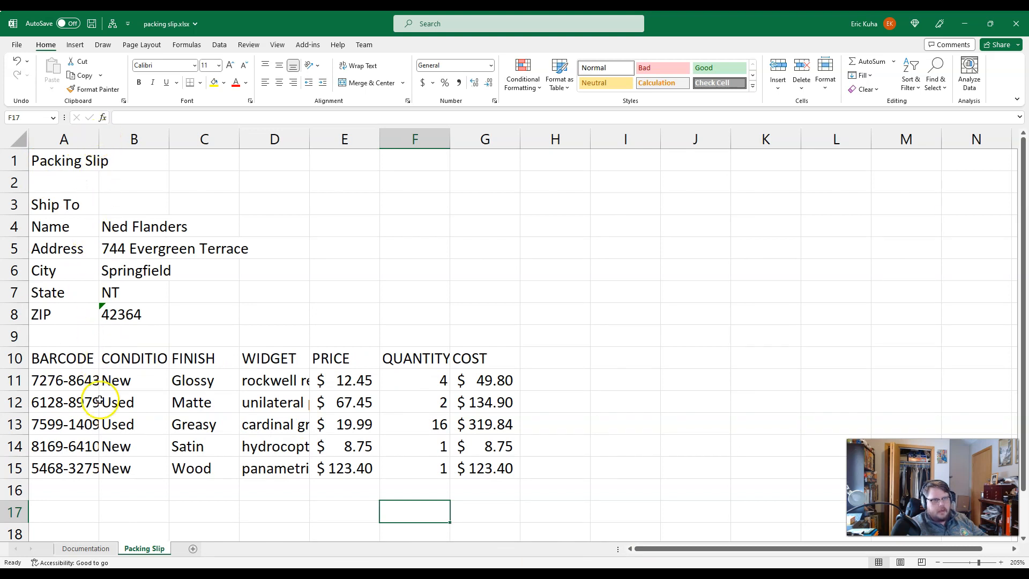
{"action": "mouse_move", "coordinate": [99, 139]}
{"action": "left_mouse_down"}
{"action": "mouse_move", "coordinate": [121, 139]}
{"action": "mouse_move", "coordinate": [107, 140]}
{"action": "left_mouse_up"}
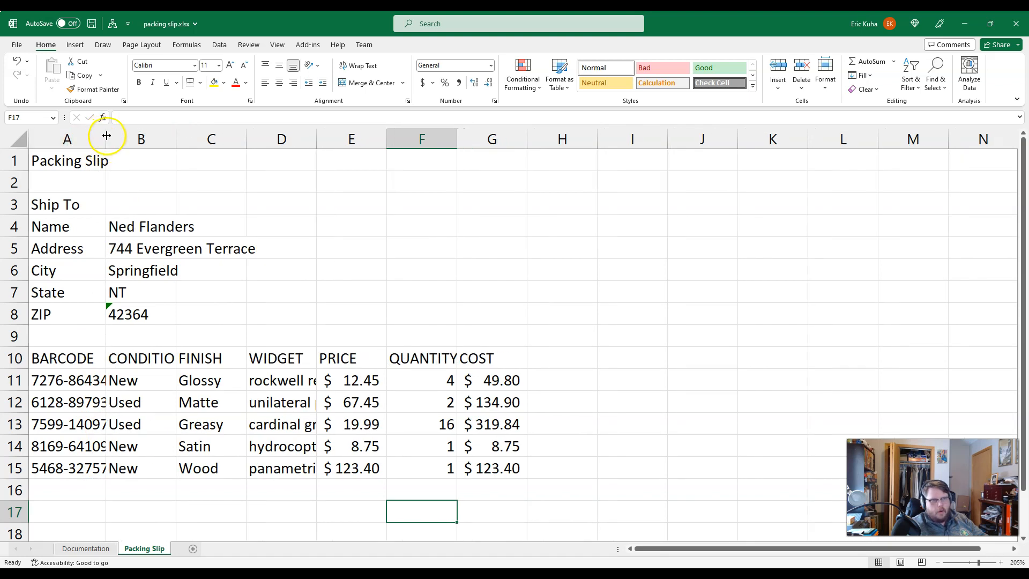
{"action": "double_click", "coordinate": [106, 137]}
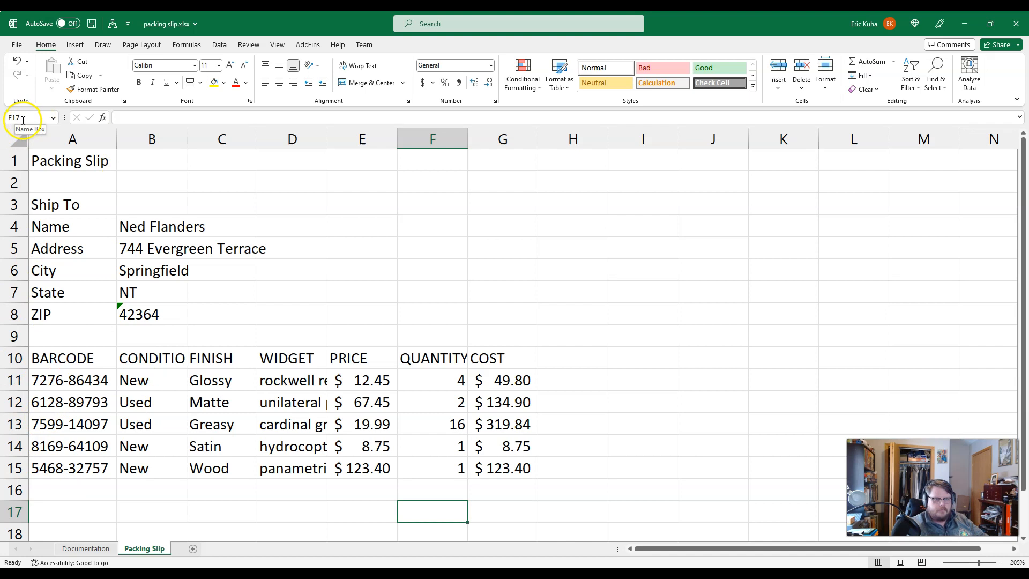
Step: Autofit the widths of columns A through G to their contents all at once
{"action": "left_click_drag", "start_coordinate": [94, 138], "coordinate": [490, 123]}
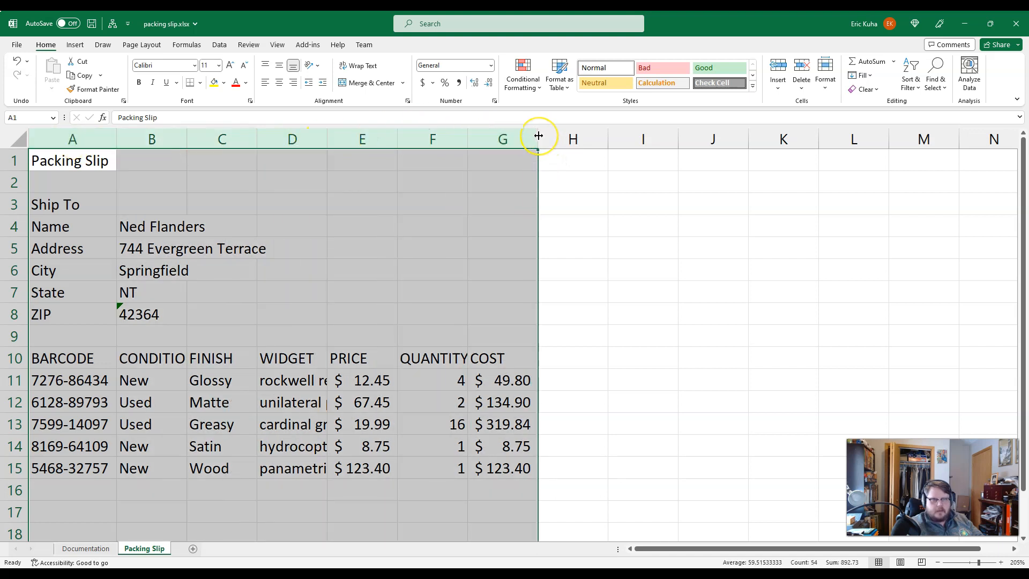
{"action": "double_click", "coordinate": [538, 136]}
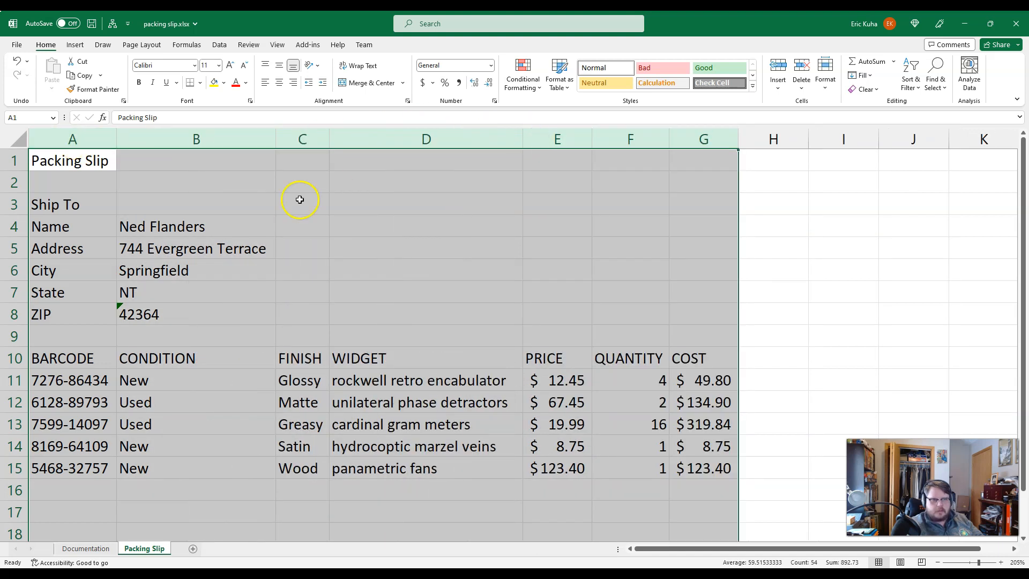
{"action": "left_click", "coordinate": [280, 313]}
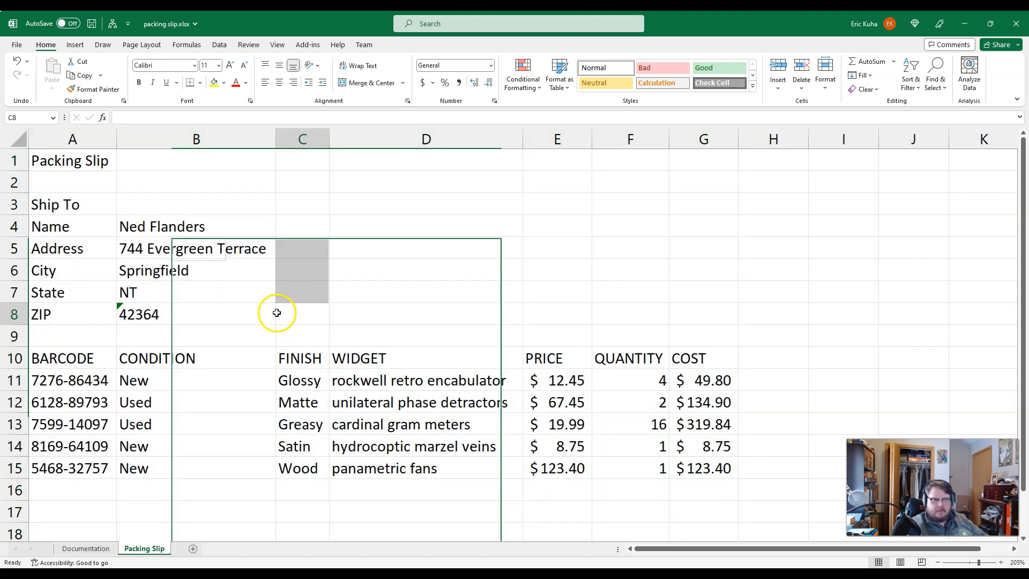
{"action": "scroll", "coordinate": [462, 276], "scroll_direction": "down", "scroll_amount": 2}
{"action": "scroll", "coordinate": [486, 268], "scroll_direction": "up", "scroll_amount": 2}
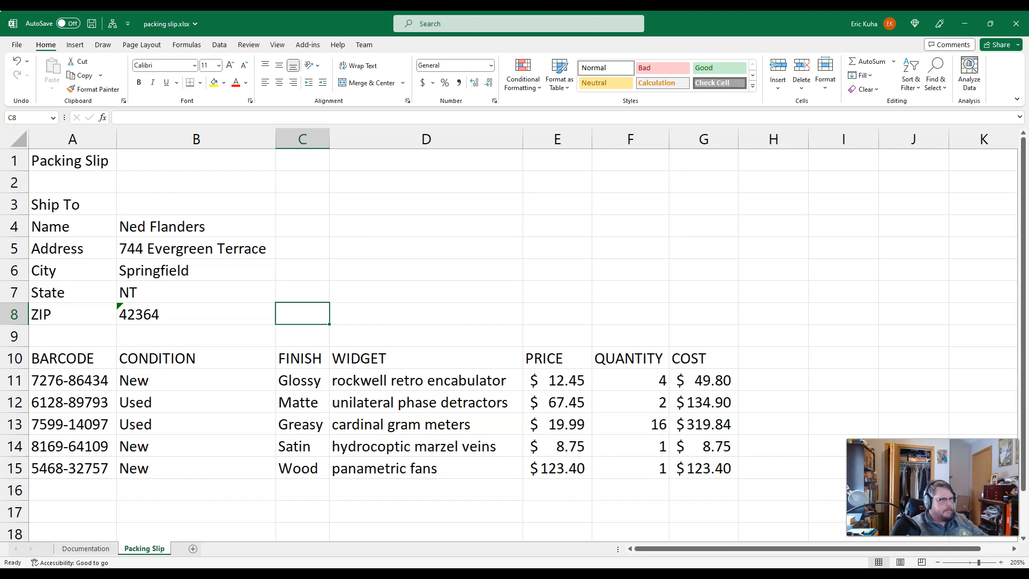
Step: Enter the label Subtotal in cell F16 below the quantities and select cell G16 beside it
{"action": "left_click", "coordinate": [627, 492]}
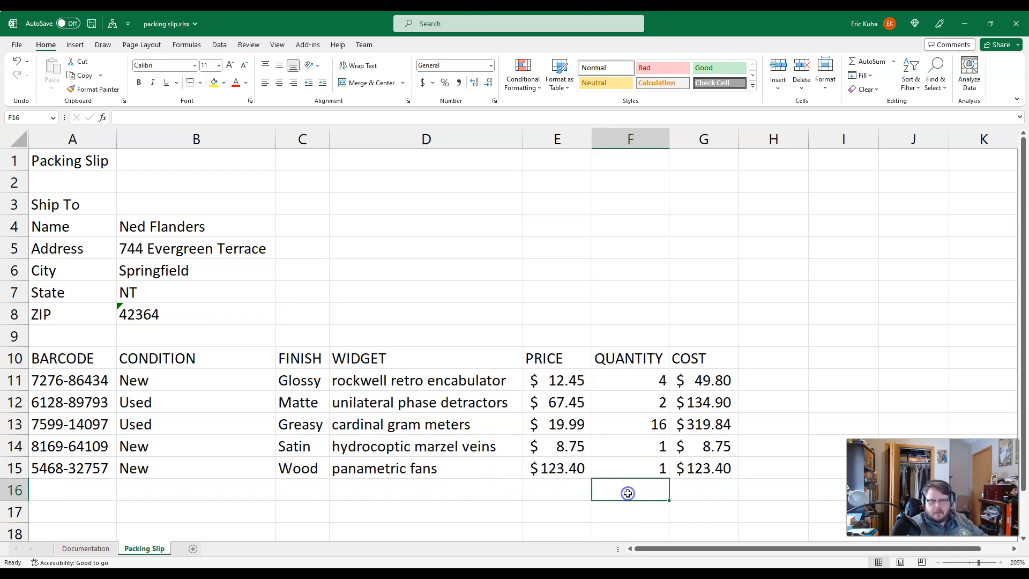
{"action": "type", "text": "Subtota"}
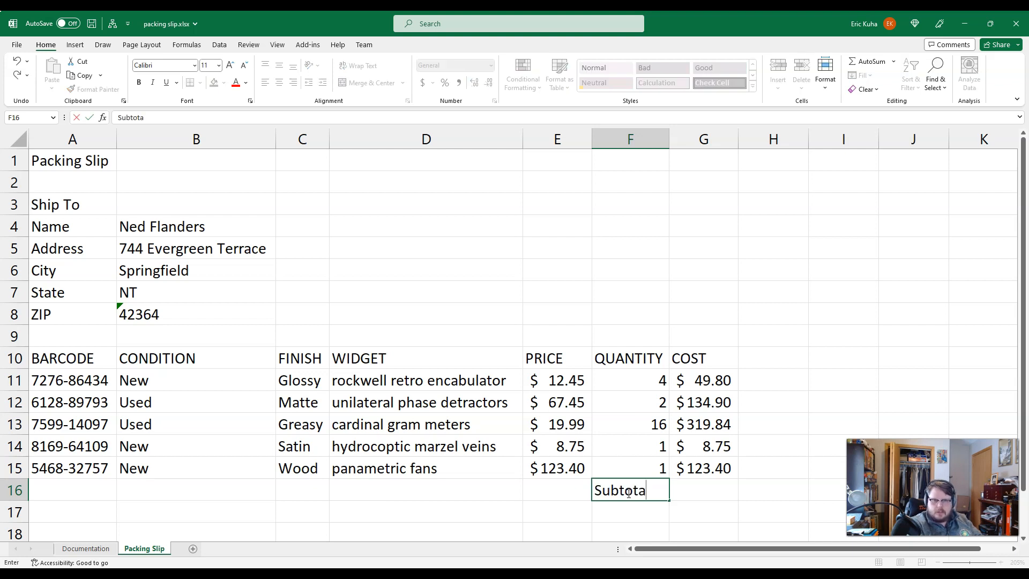
{"action": "type", "text": "l"}
{"action": "key", "text": "Return"}
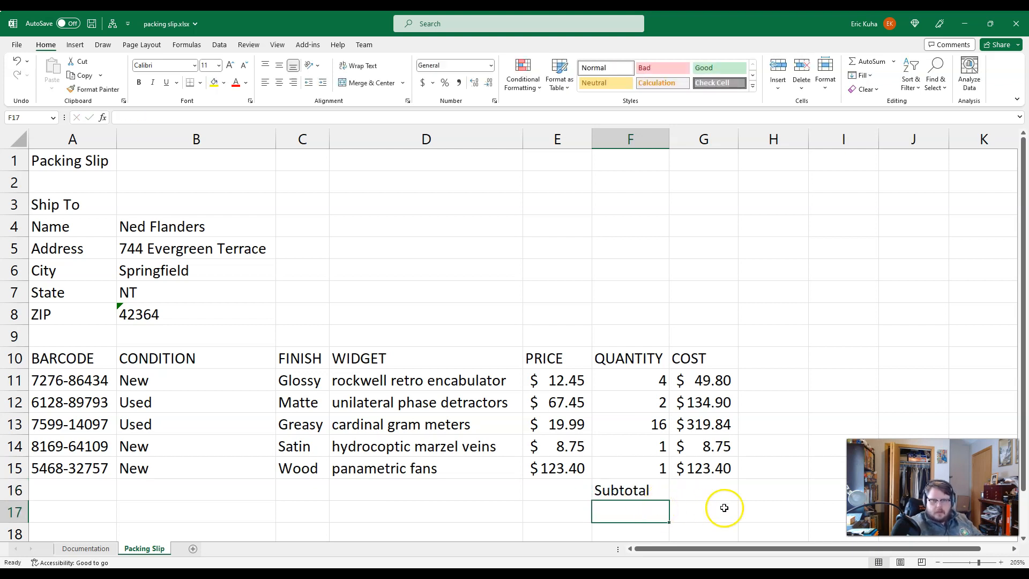
{"action": "left_click", "coordinate": [714, 491]}
{"action": "type", "text": "="}
{"action": "left_click", "coordinate": [707, 380]}
{"action": "type", "text": "+"}
{"action": "left_click", "coordinate": [714, 407]}
{"action": "type", "text": "+"}
{"action": "left_click", "coordinate": [722, 424]}
{"action": "type", "text": "+"}
{"action": "left_click", "coordinate": [720, 446]}
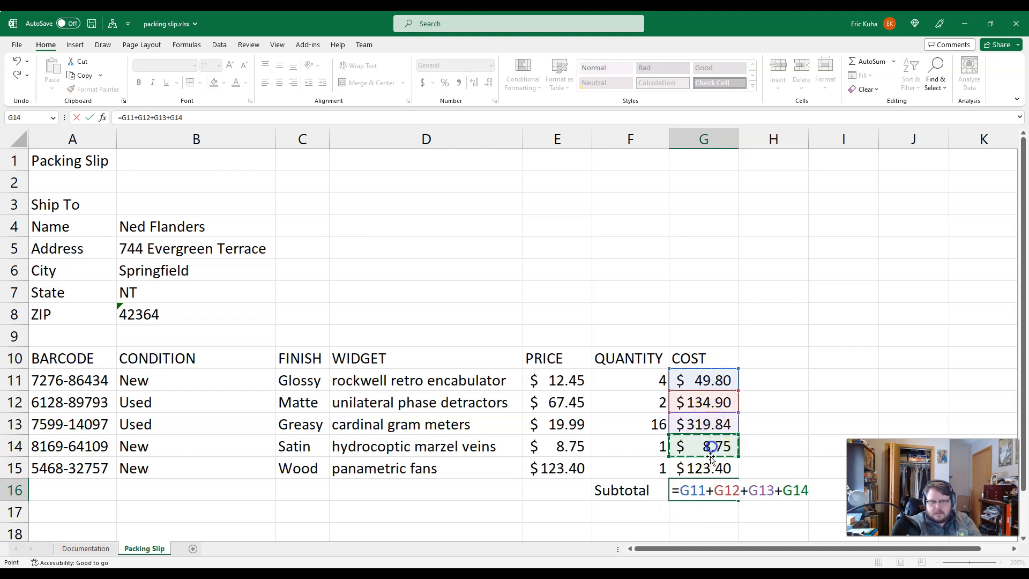
{"action": "type", "text": "+"}
{"action": "left_click", "coordinate": [712, 468]}
{"action": "key", "text": "Escape"}
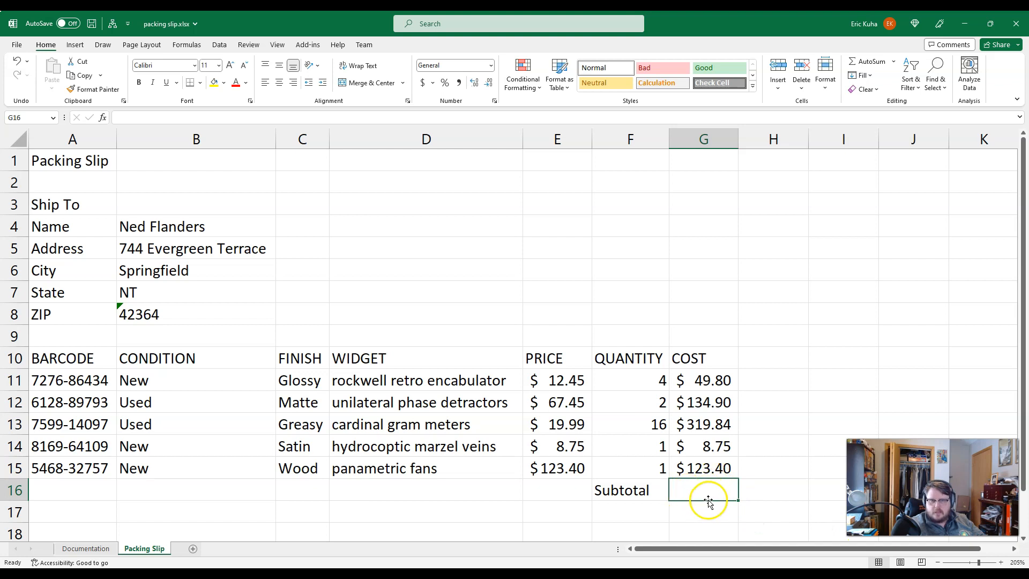
Step: Total the costs in G11:G15 with AutoSum in cell G16, and enter the label Tax in cell F17
{"action": "left_click", "coordinate": [870, 62]}
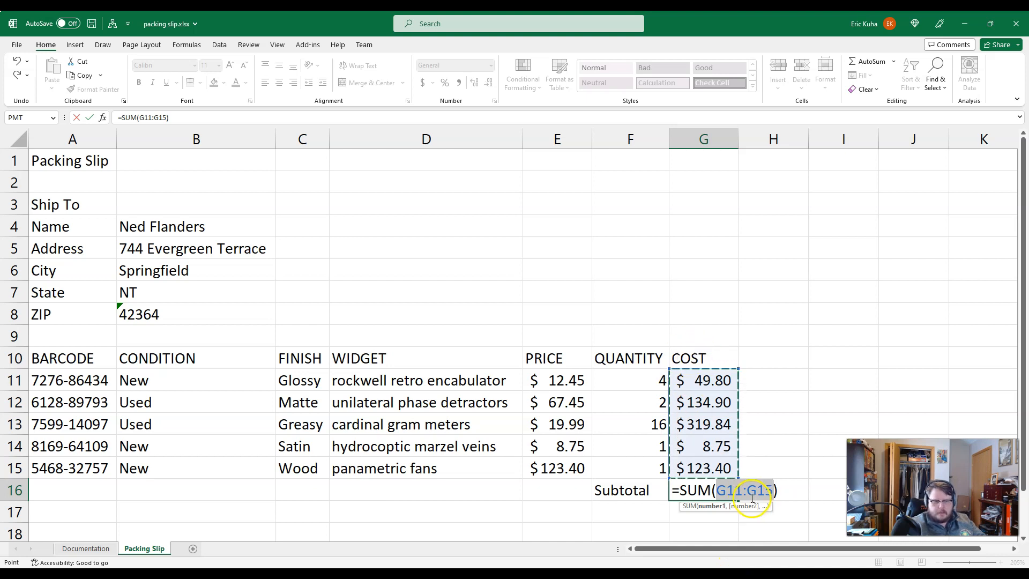
{"action": "key", "text": "Return"}
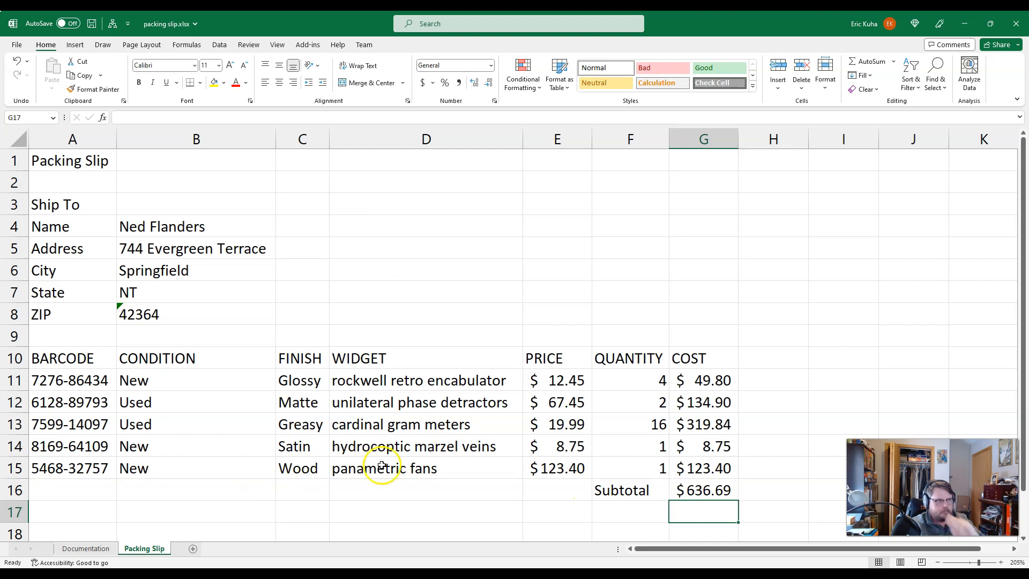
{"action": "left_click", "coordinate": [602, 514]}
{"action": "type", "text": "T"}
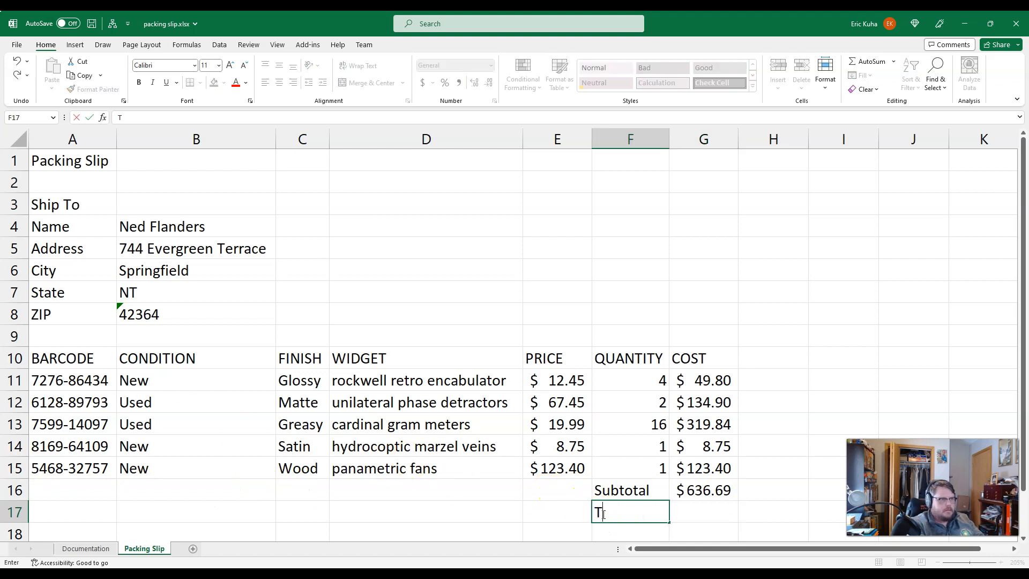
{"action": "type", "text": "ax"}
{"action": "key", "text": "Return"}
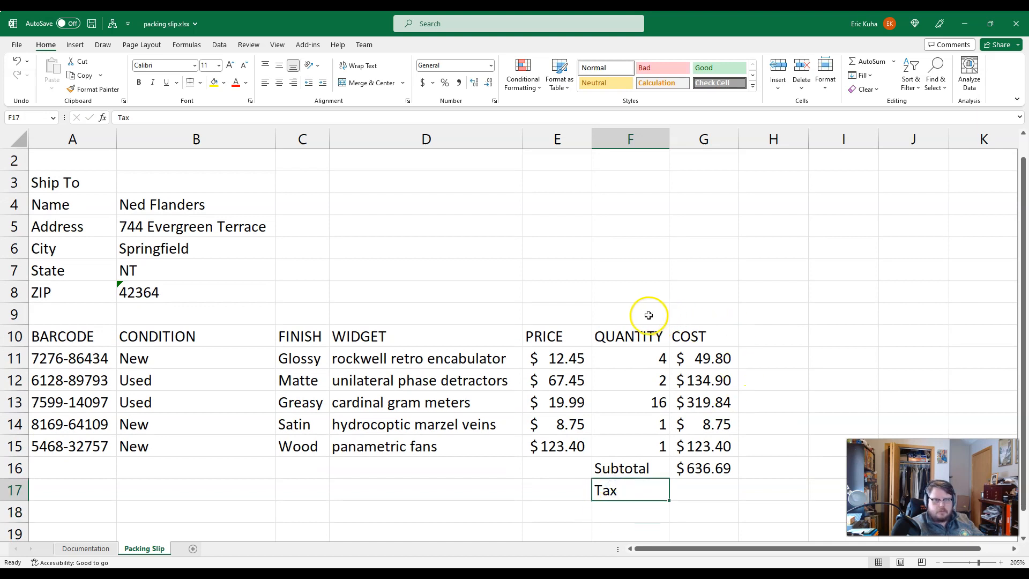
Step: Enter the label Sales Tax in cell F9 and the rate 5% in cell G9, above the item table
{"action": "left_click_drag", "start_coordinate": [650, 314], "coordinate": [693, 315]}
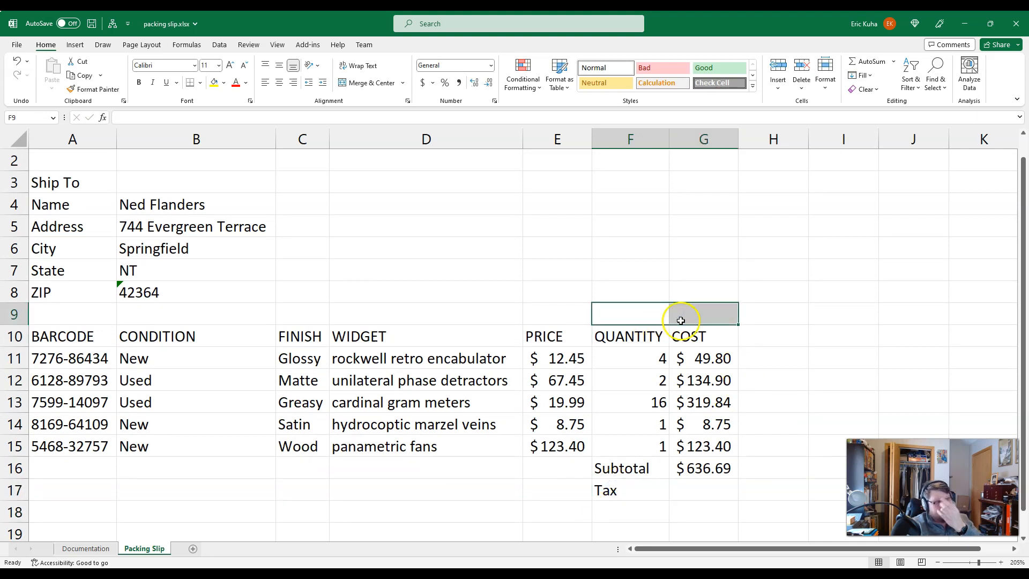
{"action": "left_click", "coordinate": [621, 316]}
{"action": "type", "text": "Sale"}
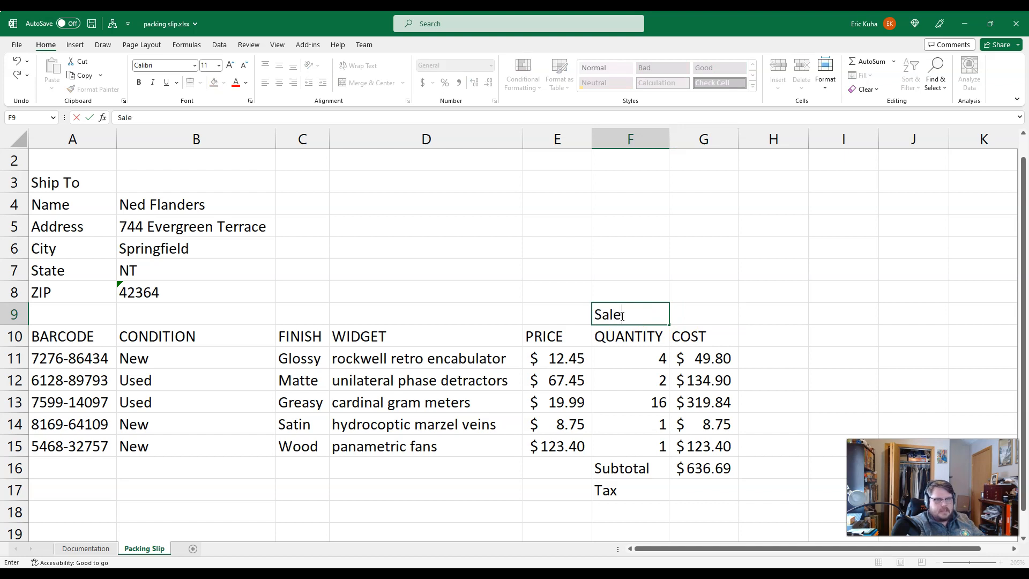
{"action": "type", "text": "s Tax"}
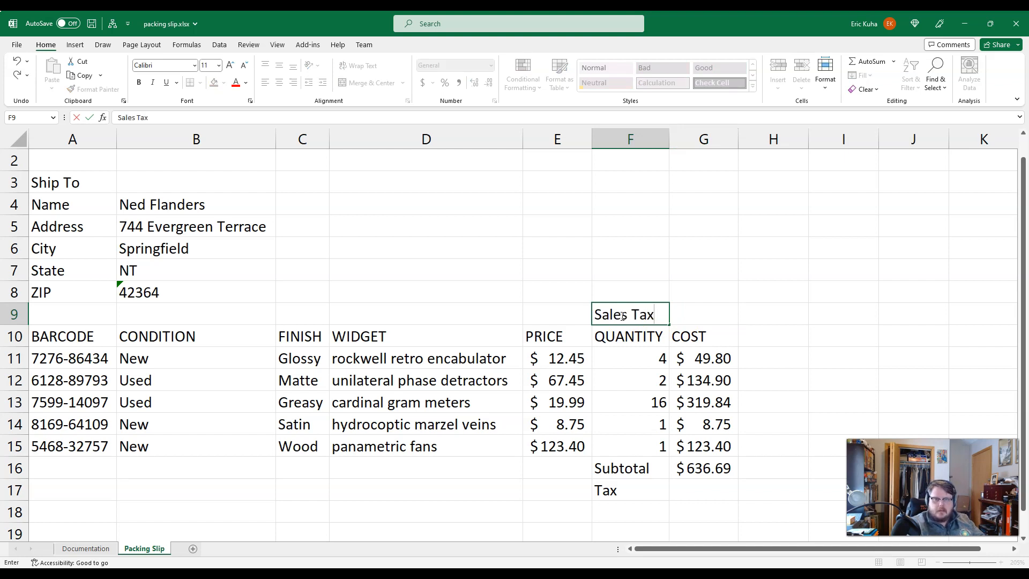
{"action": "left_click", "coordinate": [703, 312]}
{"action": "type", "text": "5"}
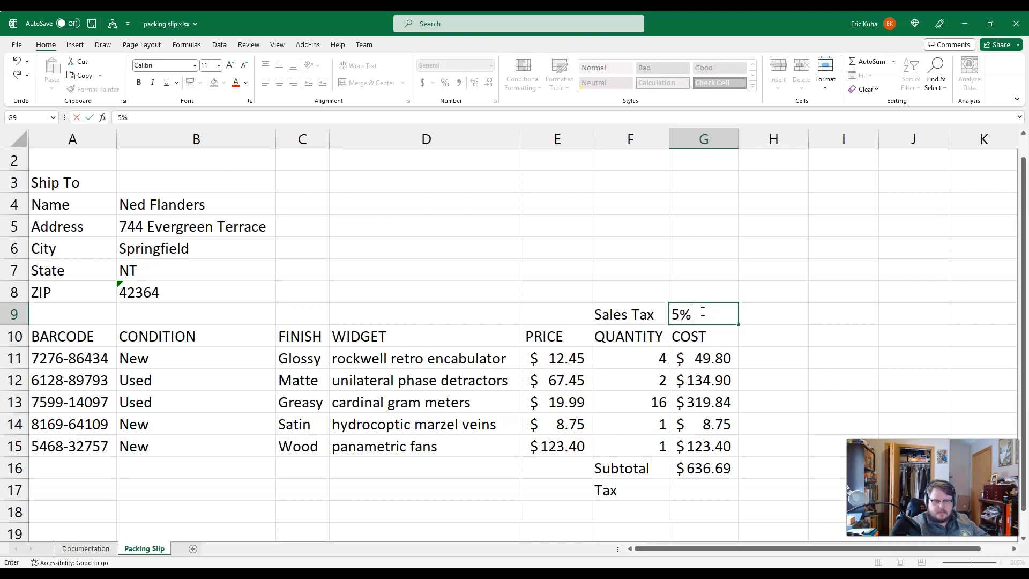
{"action": "key", "text": "Return"}
{"action": "left_click", "coordinate": [729, 313]}
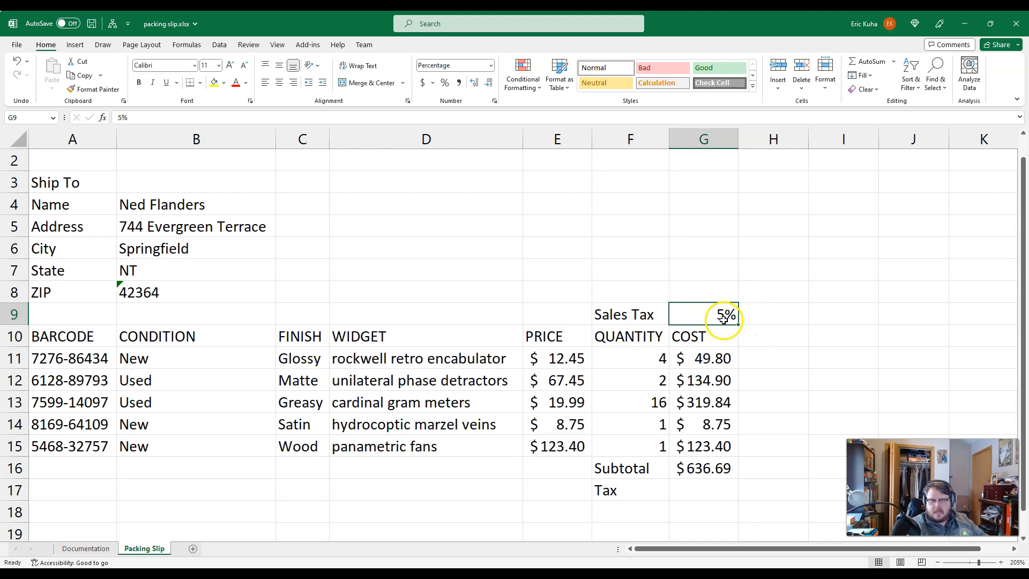
Step: Enter the formula =G16*G9 in cell G17 to multiply the subtotal by the sales tax rate
{"action": "left_click", "coordinate": [698, 492]}
{"action": "type", "text": "="}
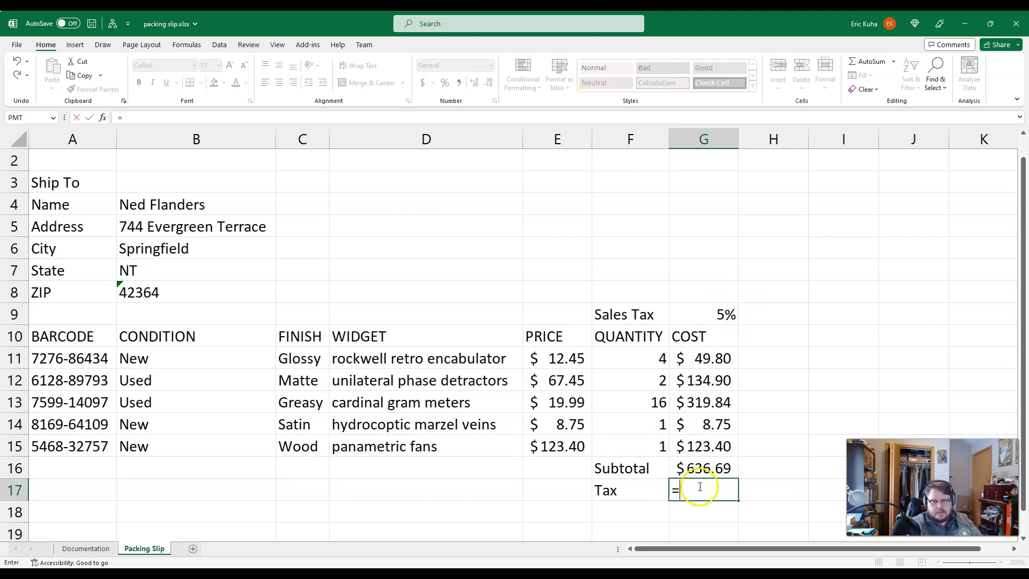
{"action": "left_click", "coordinate": [700, 467]}
{"action": "type", "text": "*"}
{"action": "left_click", "coordinate": [723, 314]}
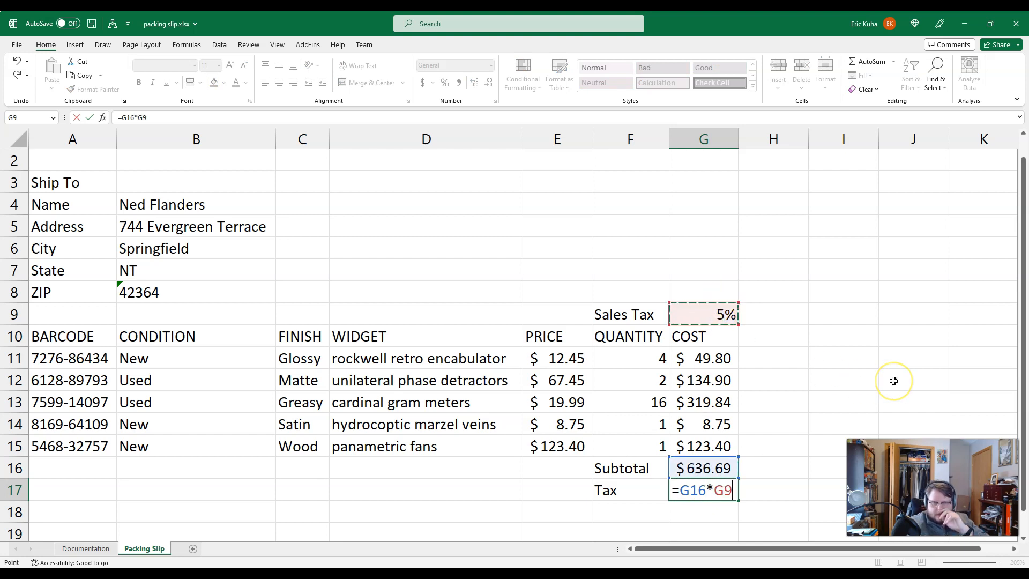
{"action": "key", "text": "Return"}
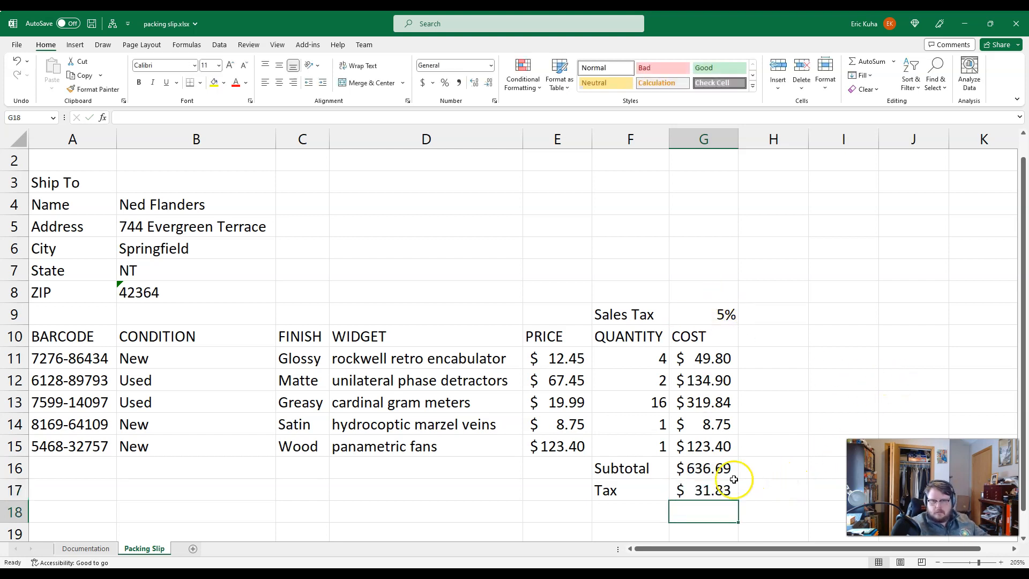
Step: Raise the sales tax rate in cell G9 to a decimal percentage just above 7%
{"action": "left_click", "coordinate": [726, 315]}
{"action": "type", "text": "7.2"}
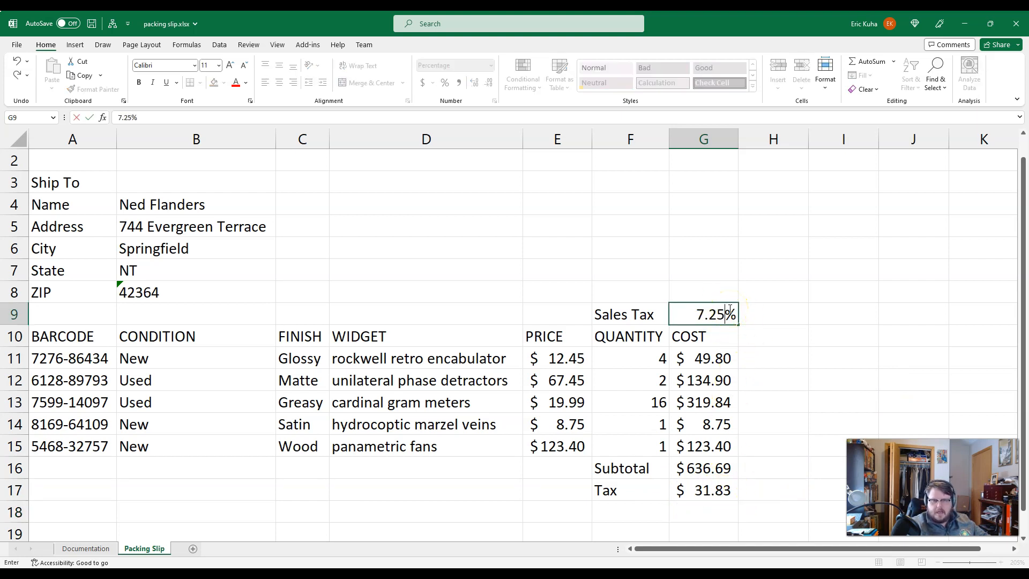
{"action": "key", "text": "Return"}
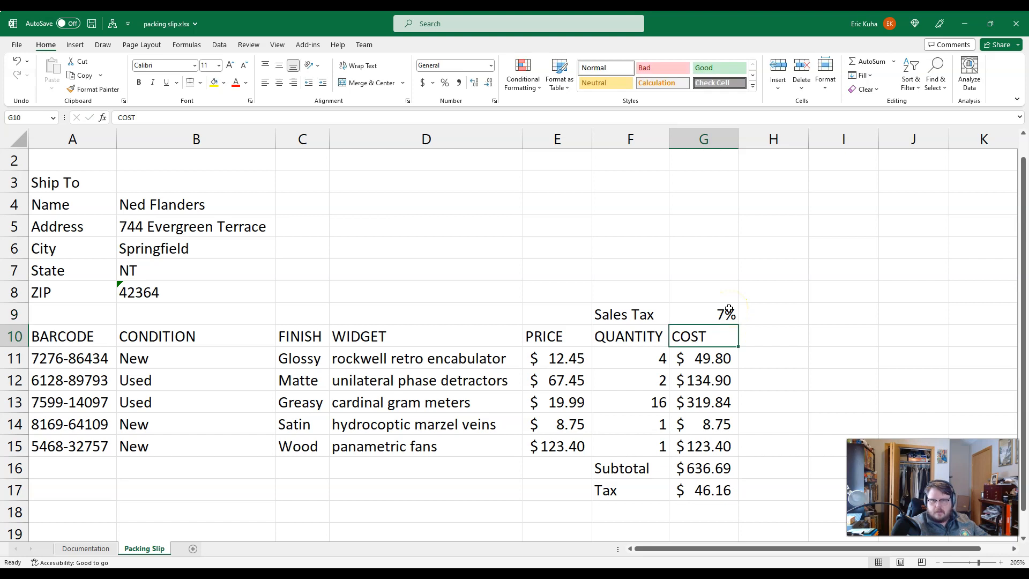
Step: Set the sales tax rate in cell G9 to 5%
{"action": "left_click", "coordinate": [728, 311]}
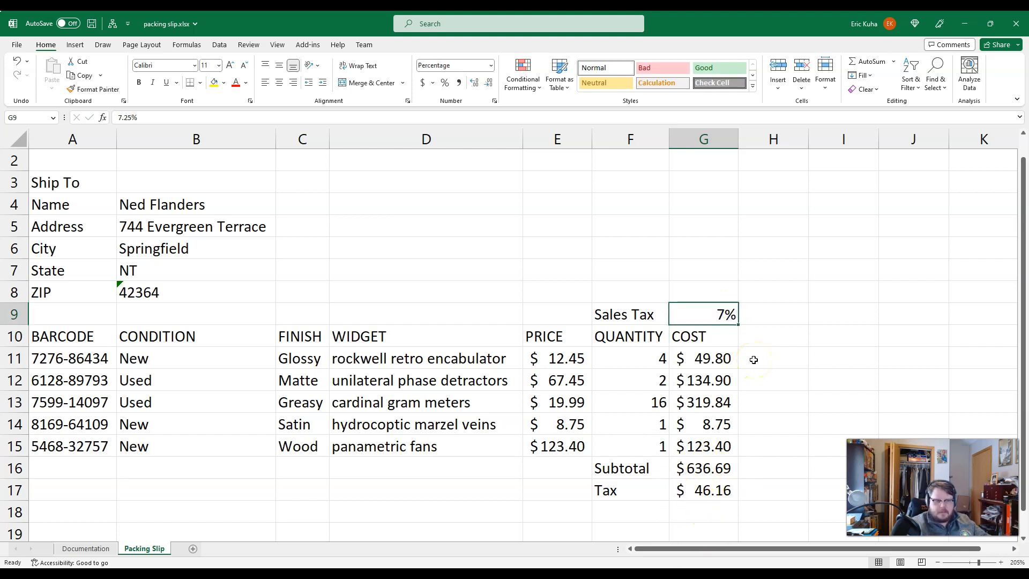
{"action": "type", "text": "5"}
{"action": "key", "text": "Return"}
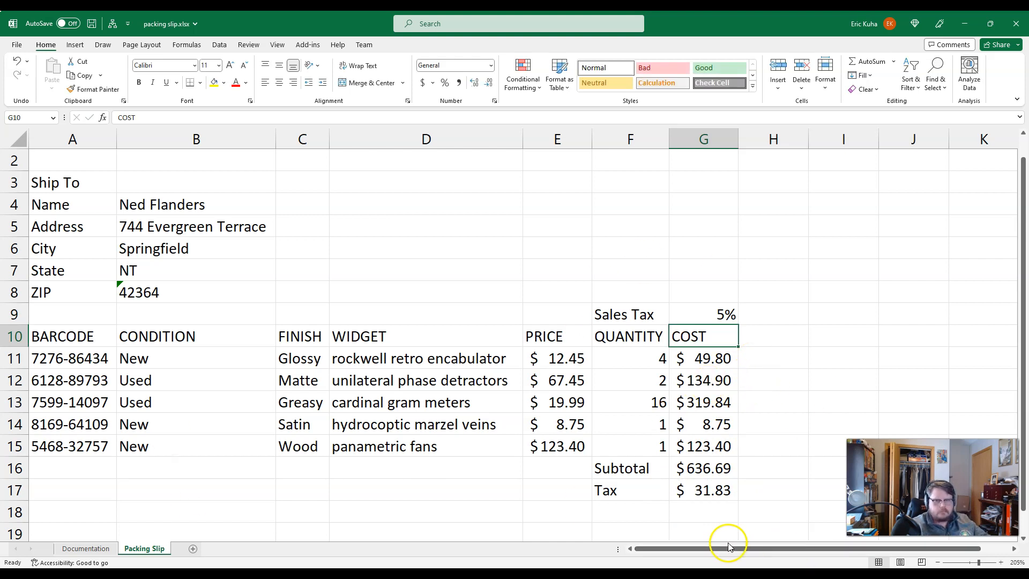
Step: Enter the label Shipping in cell F18 and the amount 45.0 in cell G18, formatted as Accounting currency
{"action": "left_click", "coordinate": [653, 517]}
{"action": "type", "text": "Shippi"}
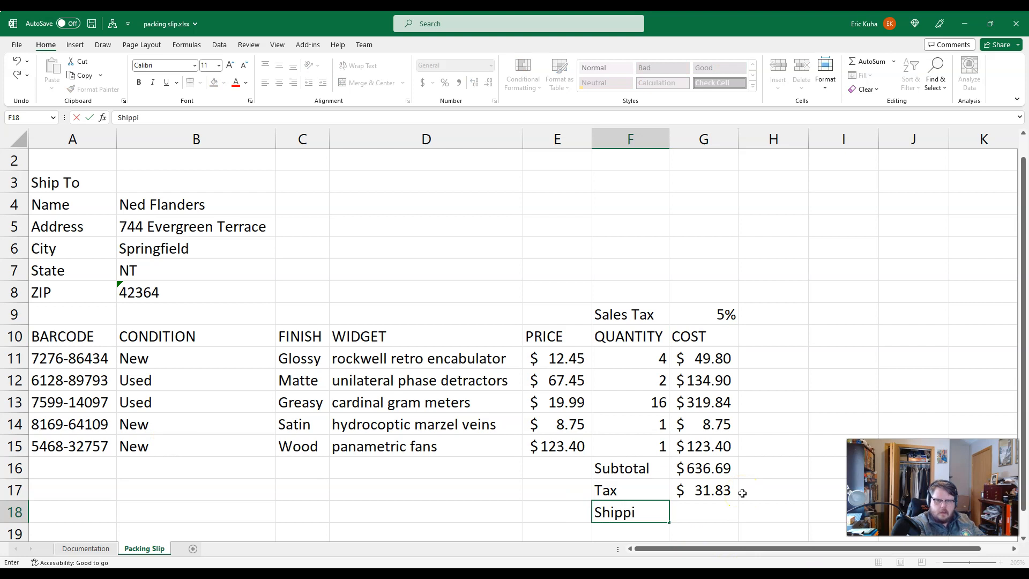
{"action": "type", "text": "ng"}
{"action": "key", "text": "Tab"}
{"action": "type", "text": "45"}
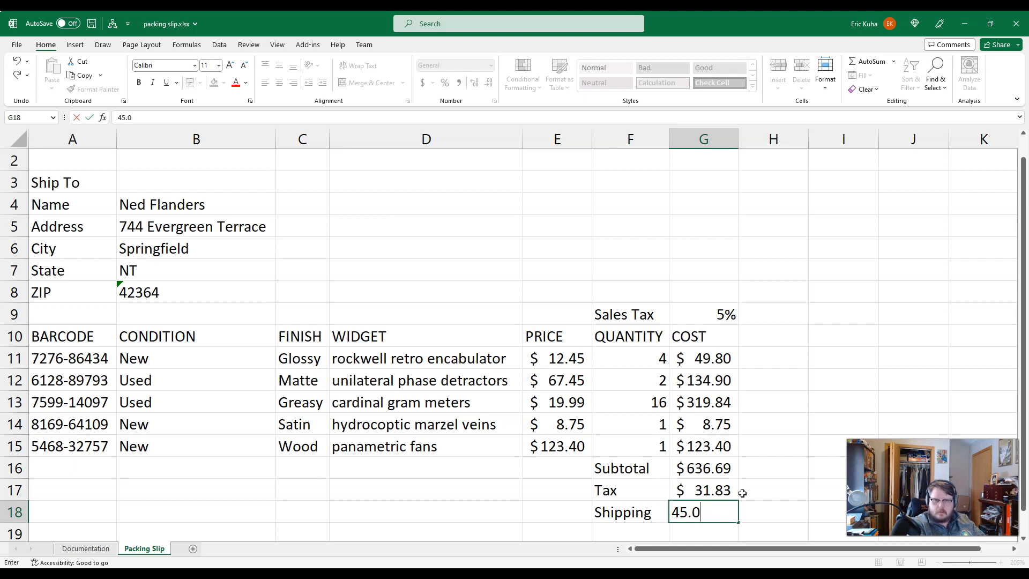
{"action": "type", "text": ".0"}
{"action": "key", "text": "Return"}
{"action": "left_click", "coordinate": [725, 490]}
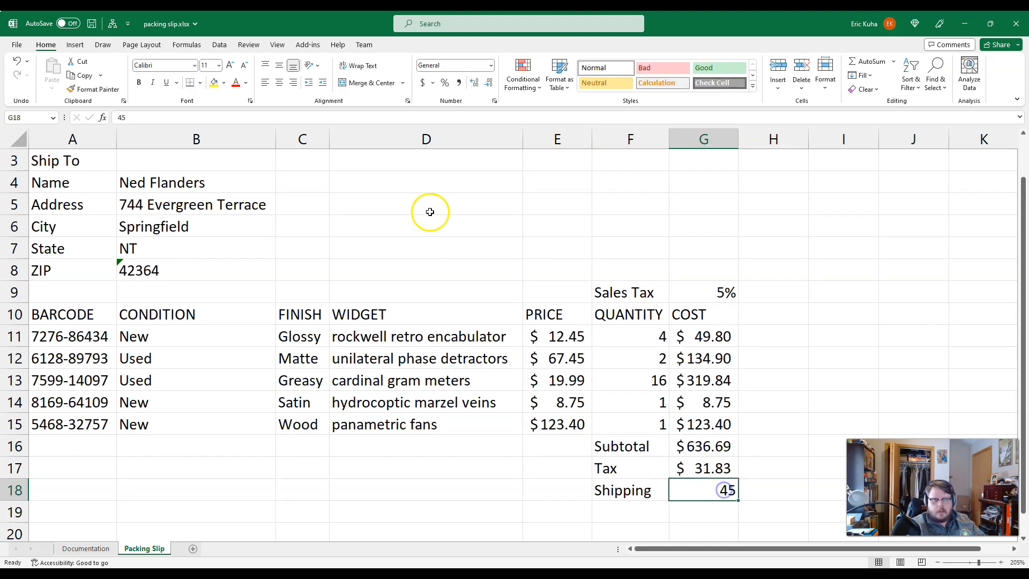
{"action": "left_click", "coordinate": [422, 83]}
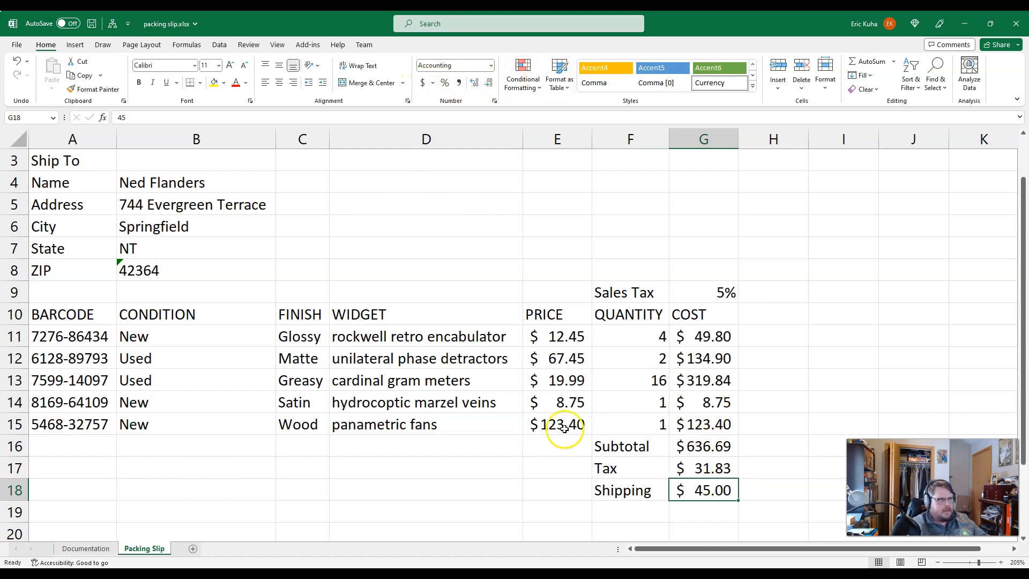
Step: Enter the label Total in cell F19, below Shipping
{"action": "scroll", "coordinate": [563, 428], "scroll_direction": "down", "scroll_amount": 2}
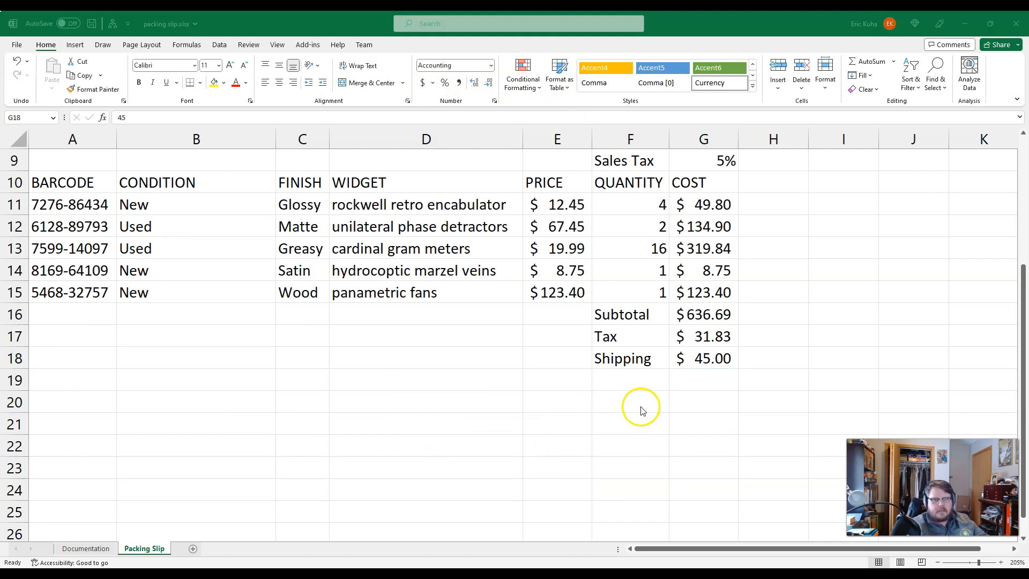
{"action": "left_click", "coordinate": [657, 387]}
{"action": "type", "text": "Tax"}
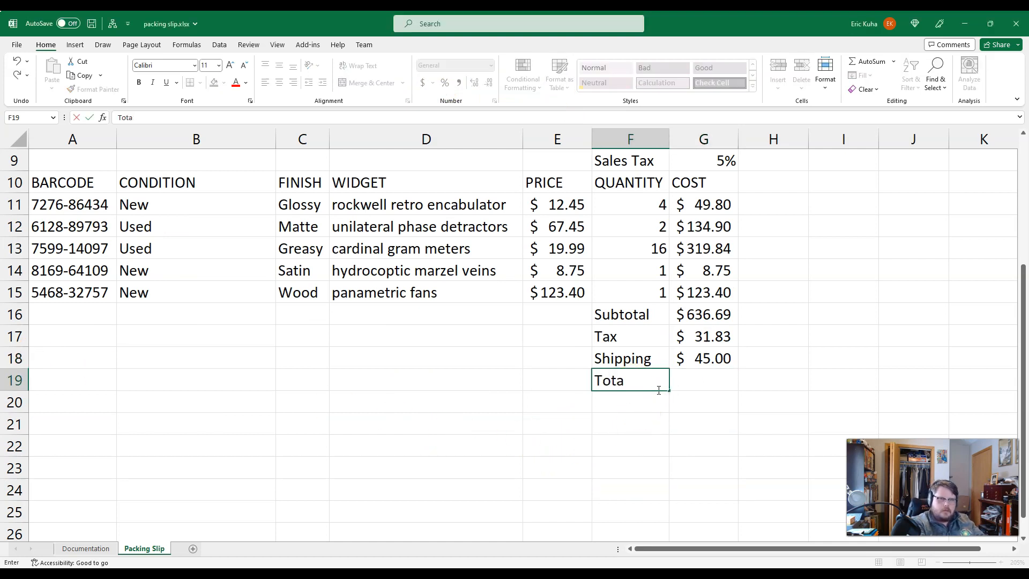
{"action": "key", "text": "Tab"}
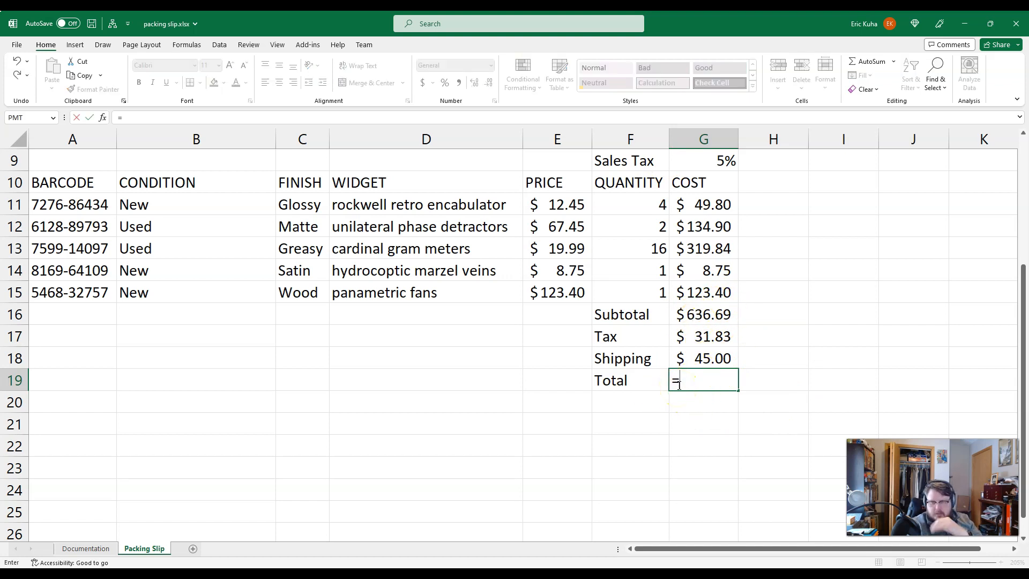
Step: Enter the formula =G16+G17+G18 in cell G19 to add the subtotal, tax and shipping
{"action": "left_click", "coordinate": [702, 315]}
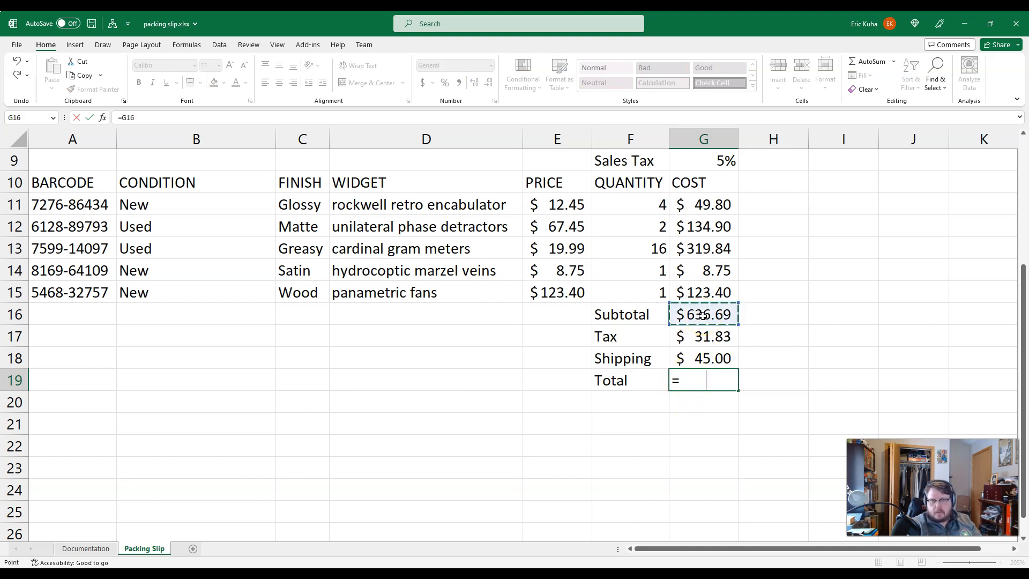
{"action": "type", "text": "-"}
{"action": "left_click", "coordinate": [699, 336]}
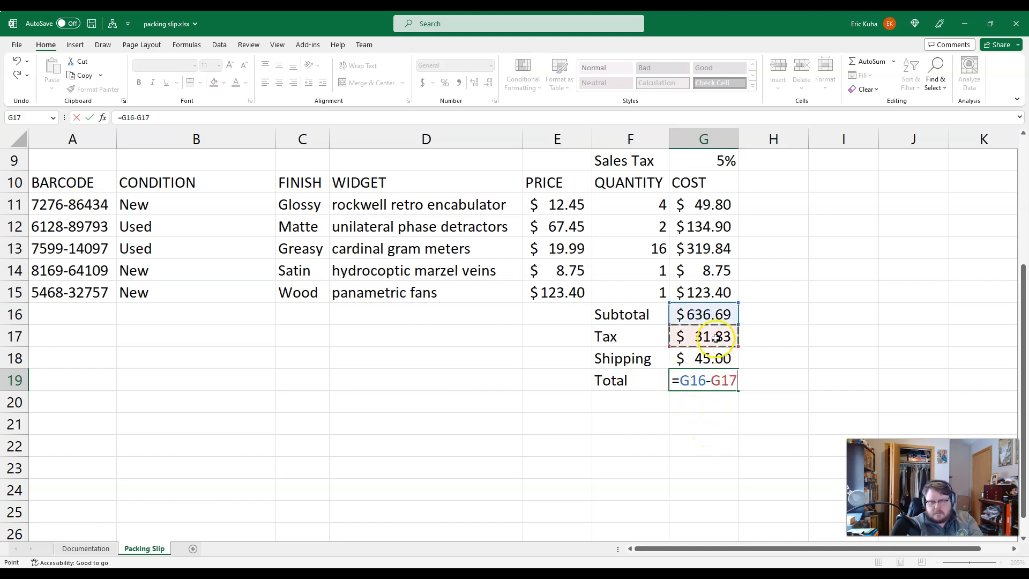
{"action": "key", "text": "BackSpace"}
{"action": "key", "text": "BackSpace"}
{"action": "key", "text": "BackSpace"}
{"action": "key", "text": "BackSpace"}
{"action": "type", "text": "+"}
{"action": "left_click", "coordinate": [688, 336]}
{"action": "type", "text": "+"}
{"action": "left_click", "coordinate": [701, 359]}
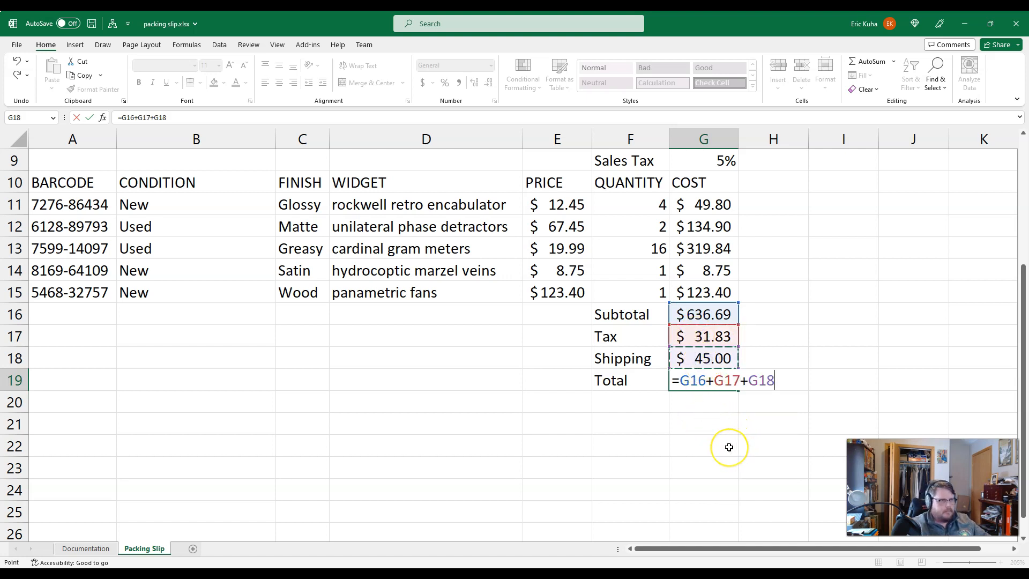
{"action": "key", "text": "Return"}
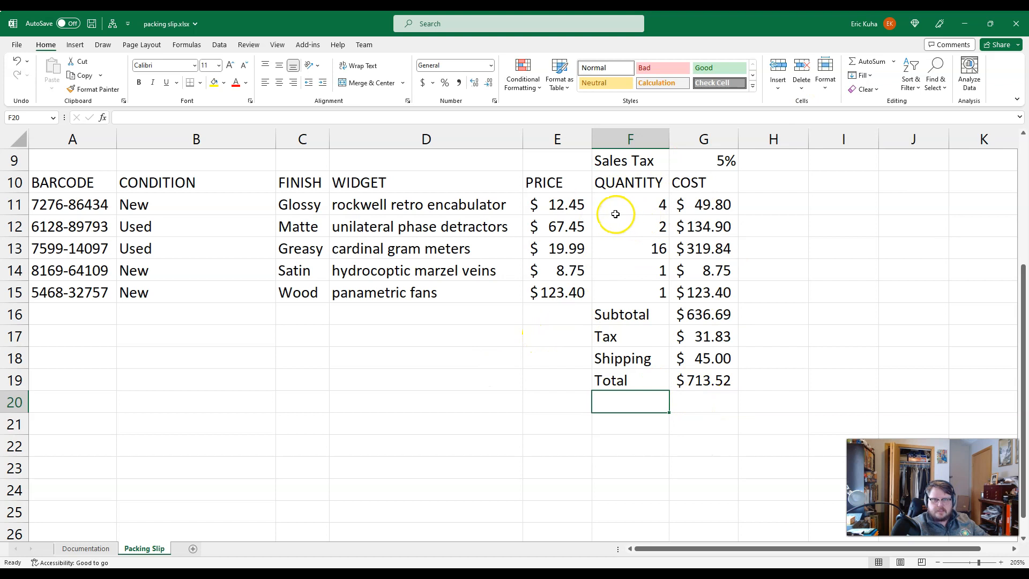
Step: Try a price of 70 for the unilateral phase detractors in cell E12, and undo it
{"action": "left_click", "coordinate": [576, 225]}
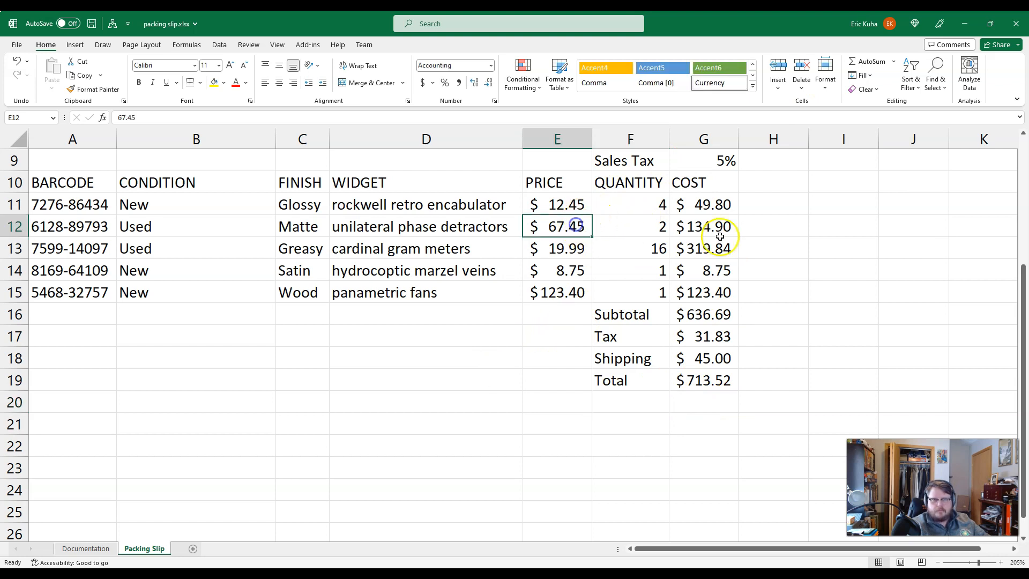
{"action": "type", "text": "70"}
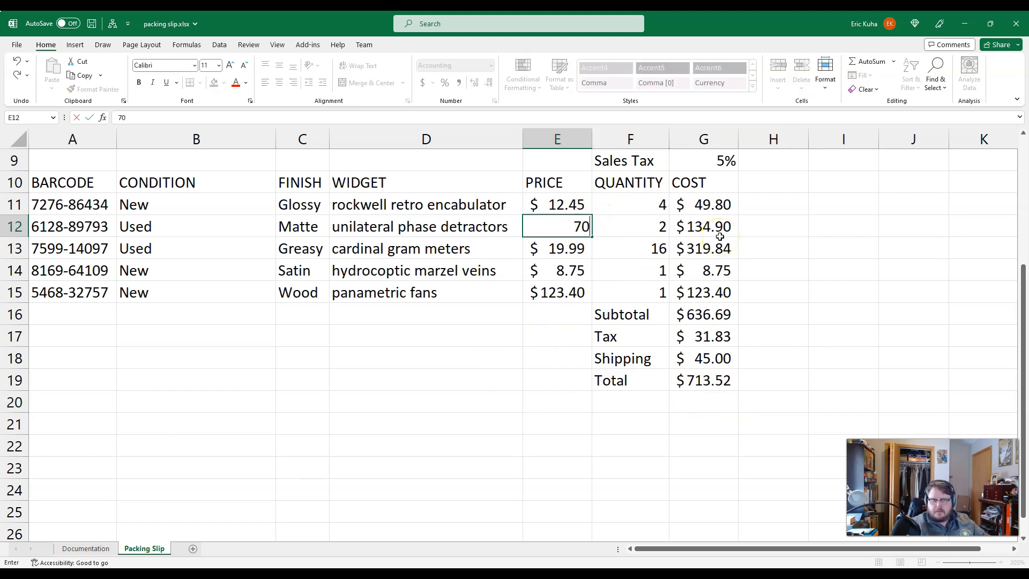
{"action": "key", "text": "Return"}
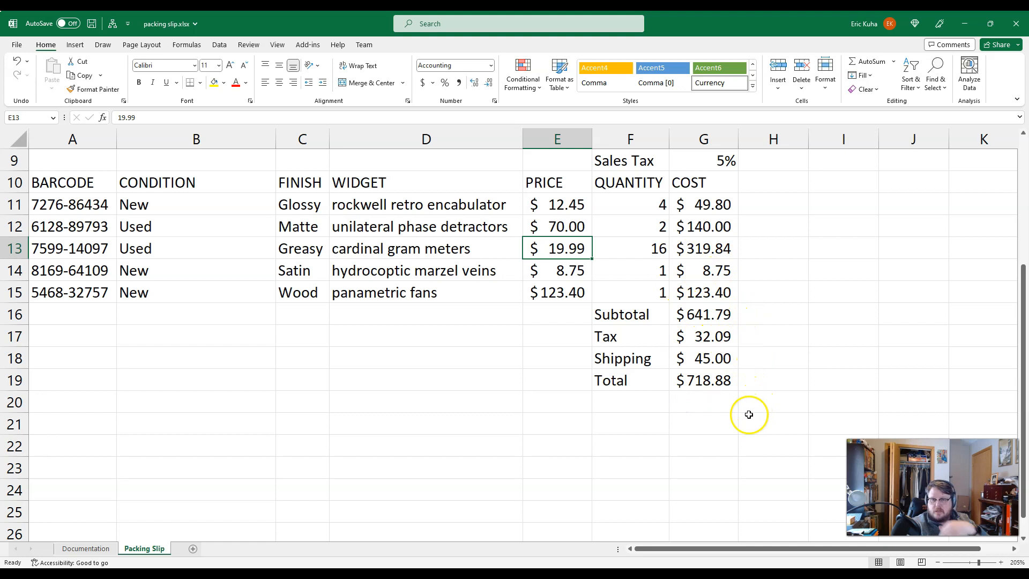
{"action": "key", "text": "ctrl+z"}
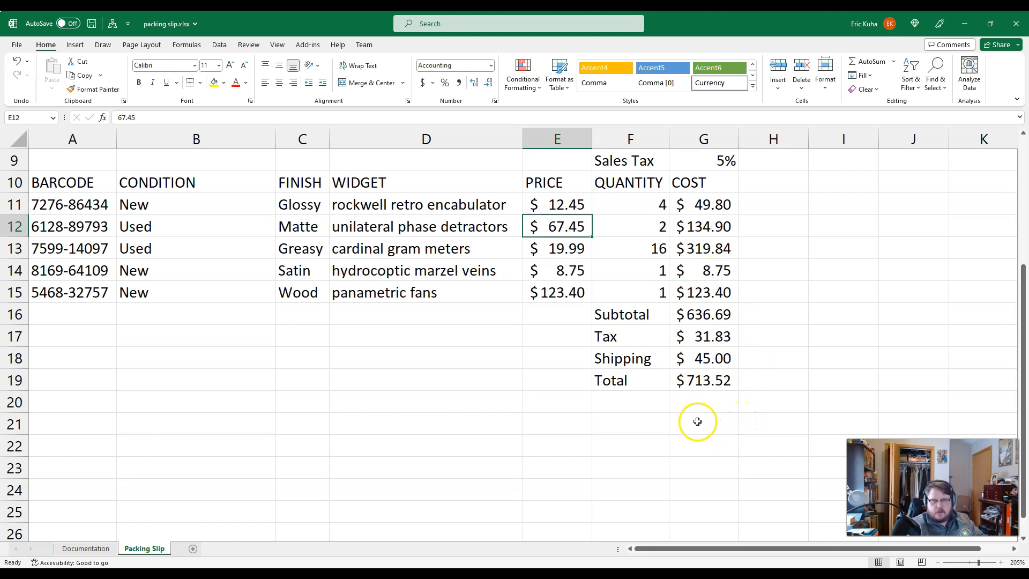
Step: Try a quantity of 10 for the unilateral phase detractors in cell F12, and widen column G to fit the larger amounts
{"action": "key", "text": "Right"}
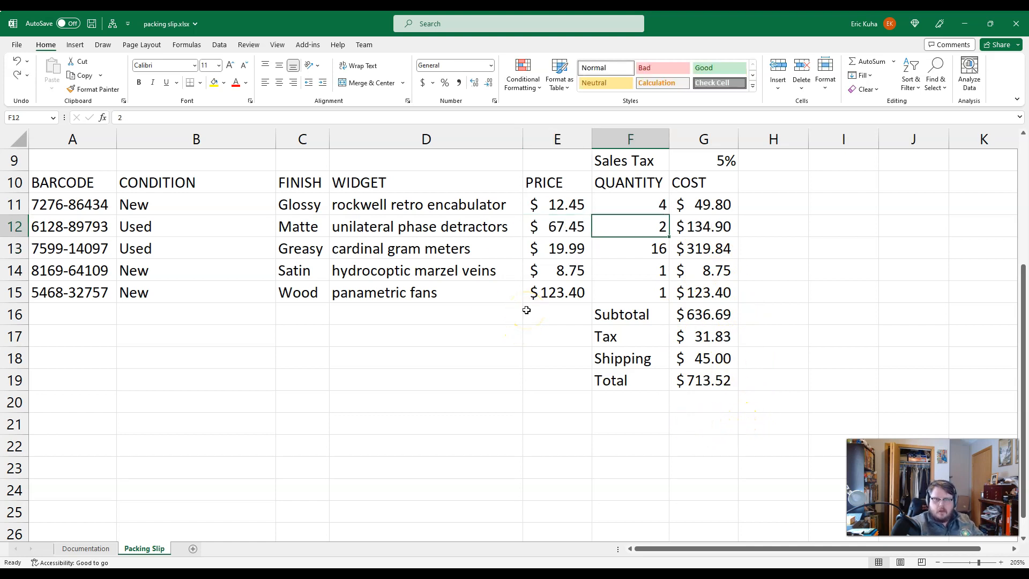
{"action": "type", "text": "10"}
{"action": "key", "text": "Return"}
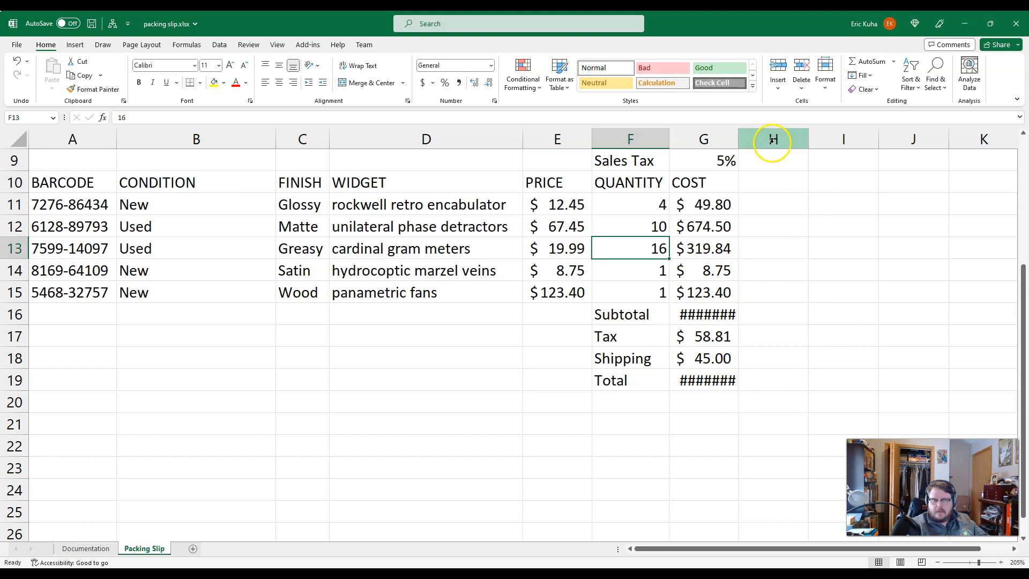
{"action": "left_click", "coordinate": [737, 138]}
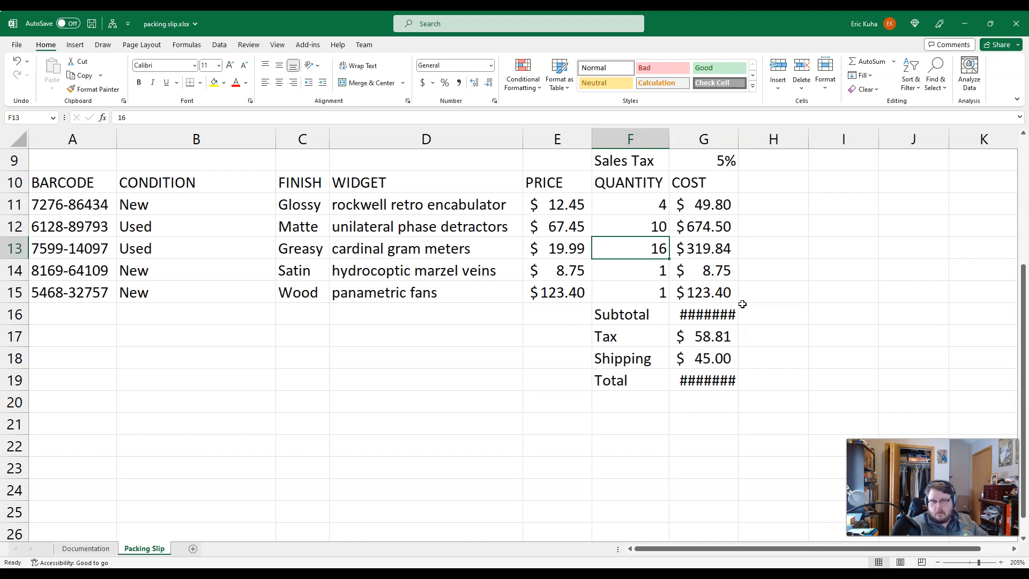
{"action": "left_click_drag", "start_coordinate": [738, 141], "coordinate": [750, 142]}
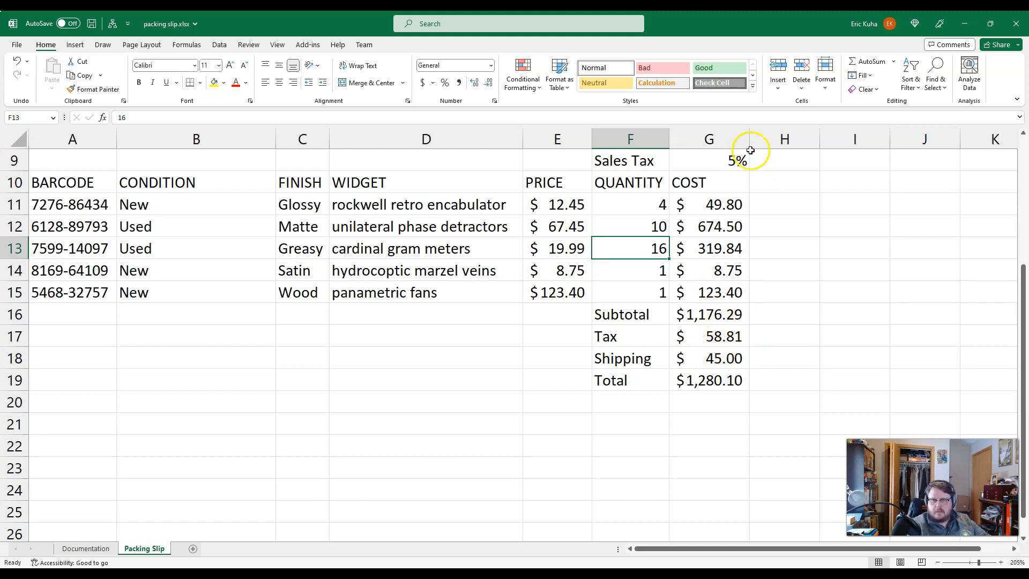
{"action": "left_click_drag", "start_coordinate": [749, 142], "coordinate": [747, 142]}
Step: Undo the column G width changes and the quantity change in cell F12
{"action": "key", "text": "ctrl+z"}
{"action": "key", "text": "ctrl+z"}
{"action": "key", "text": "ctrl+z"}
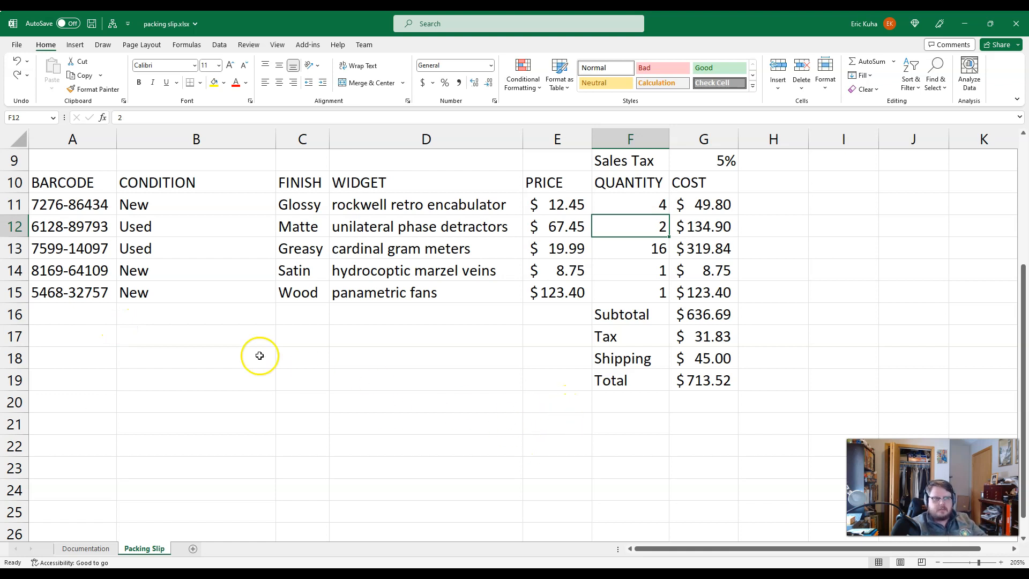
Step: Insert a row above the cardinal gram meters item, and enter the barcode 1423-4667 and the condition Used in it
{"action": "left_click", "coordinate": [16, 248]}
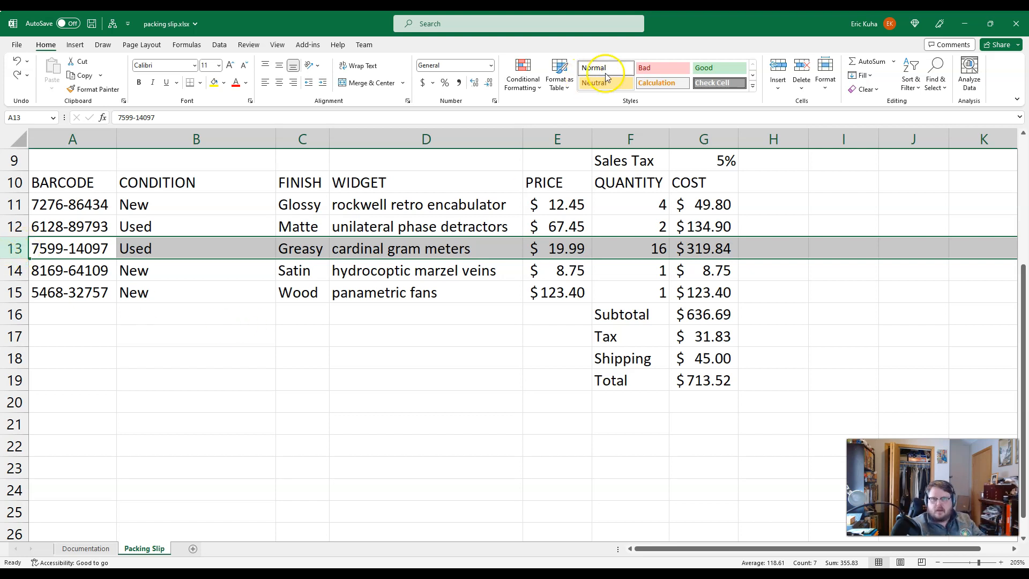
{"action": "left_click", "coordinate": [778, 67]}
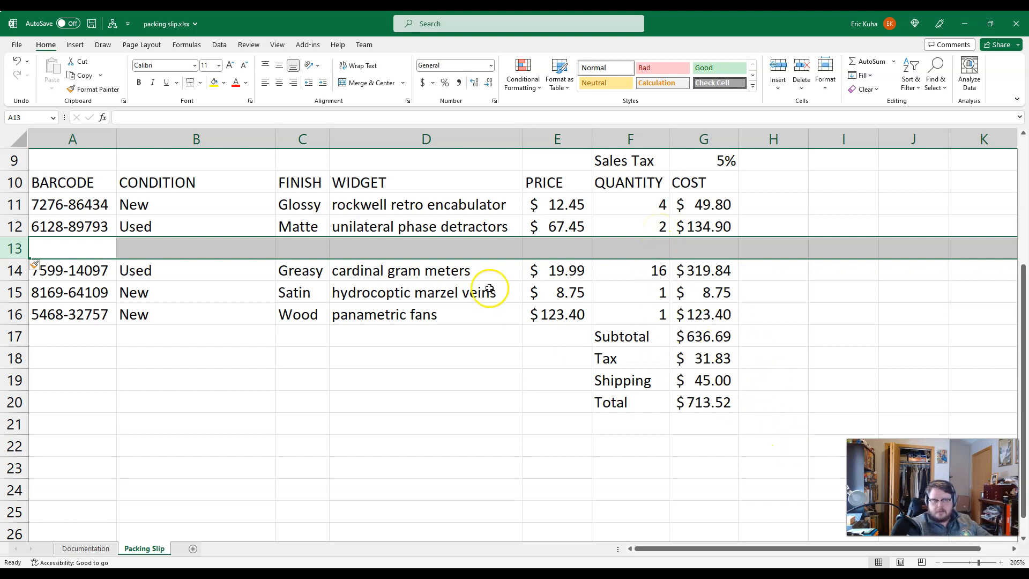
{"action": "left_click", "coordinate": [80, 249]}
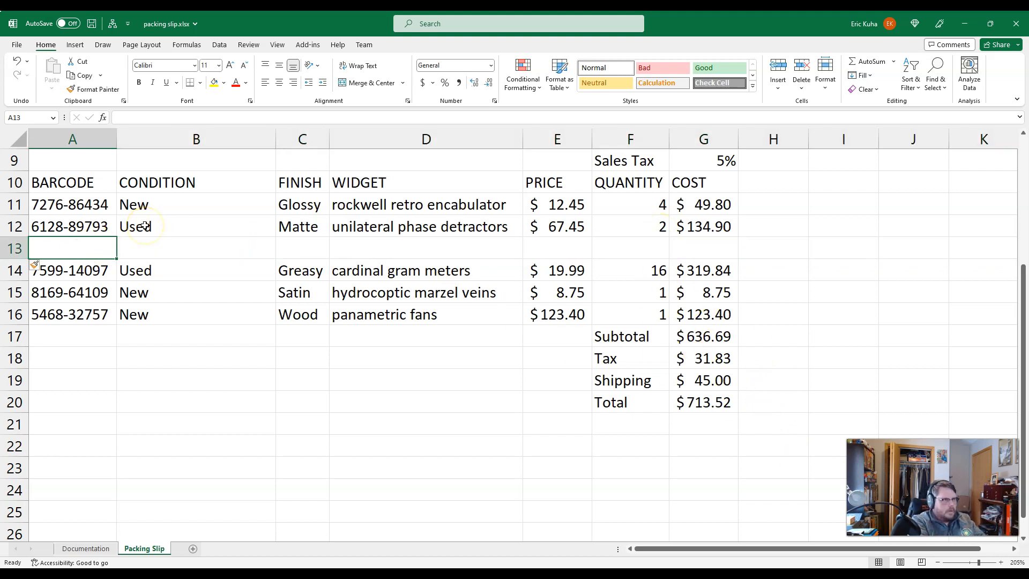
{"action": "type", "text": "1423-4"}
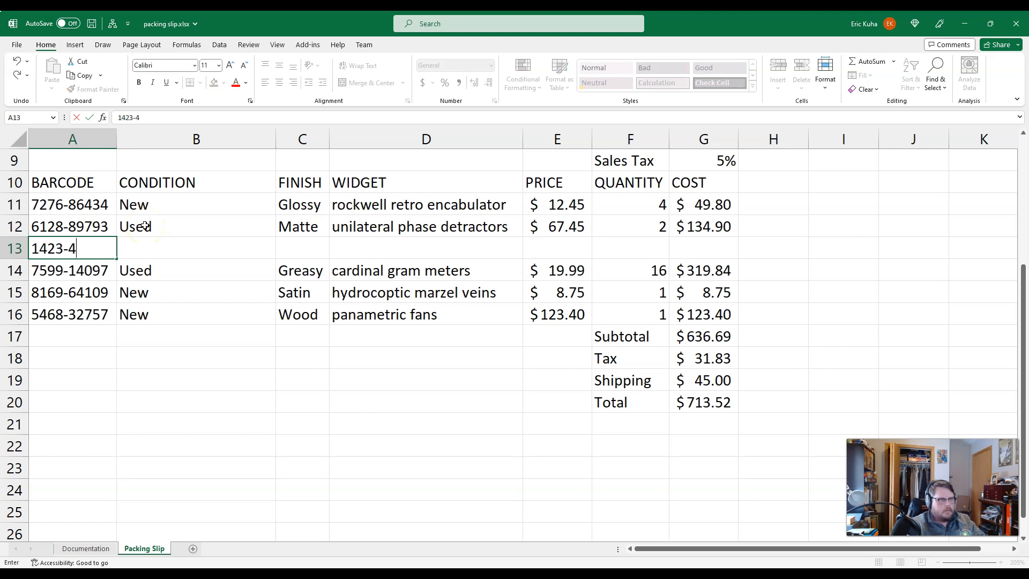
{"action": "type", "text": "667"}
{"action": "key", "text": "Tab"}
{"action": "type", "text": "Used"}
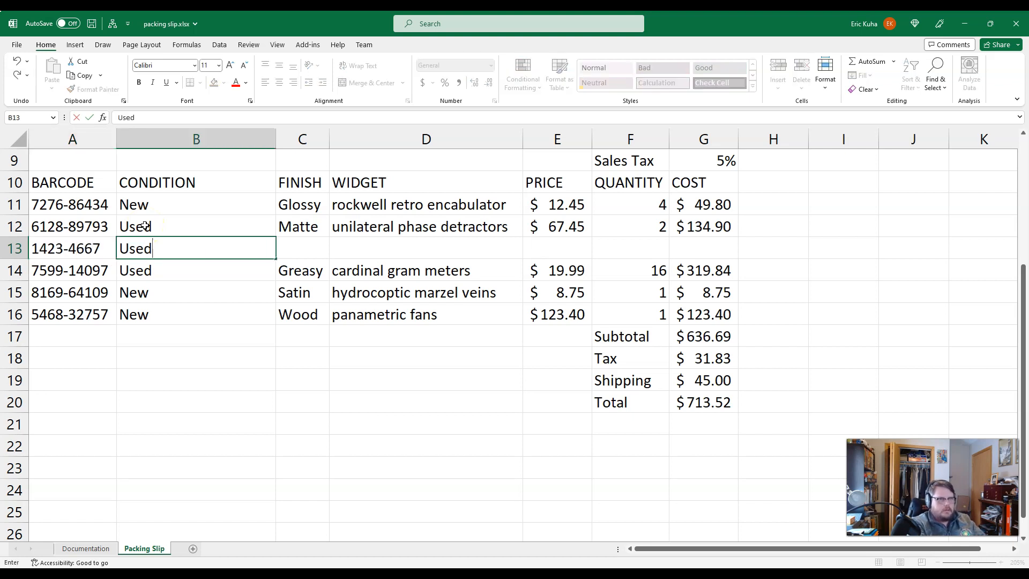
Step: Complete the new item in row 13 with finish Clean, widget capacitive diractants, price 45.99 and quantity 5
{"action": "key", "text": "Tab"}
{"action": "type", "text": "Clean"}
{"action": "key", "text": "Tab"}
{"action": "type", "text": "cap"}
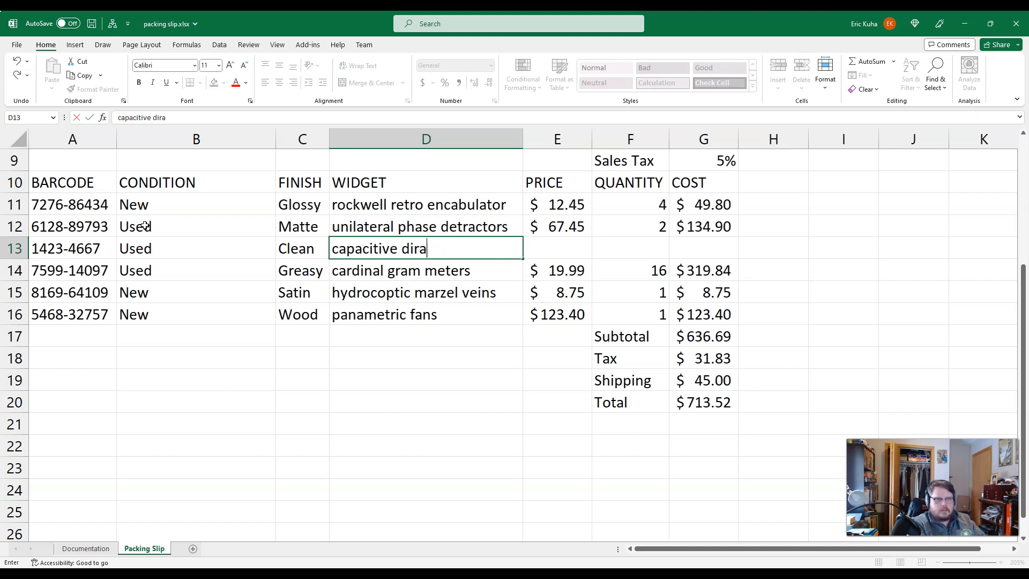
{"action": "key", "text": "Tab"}
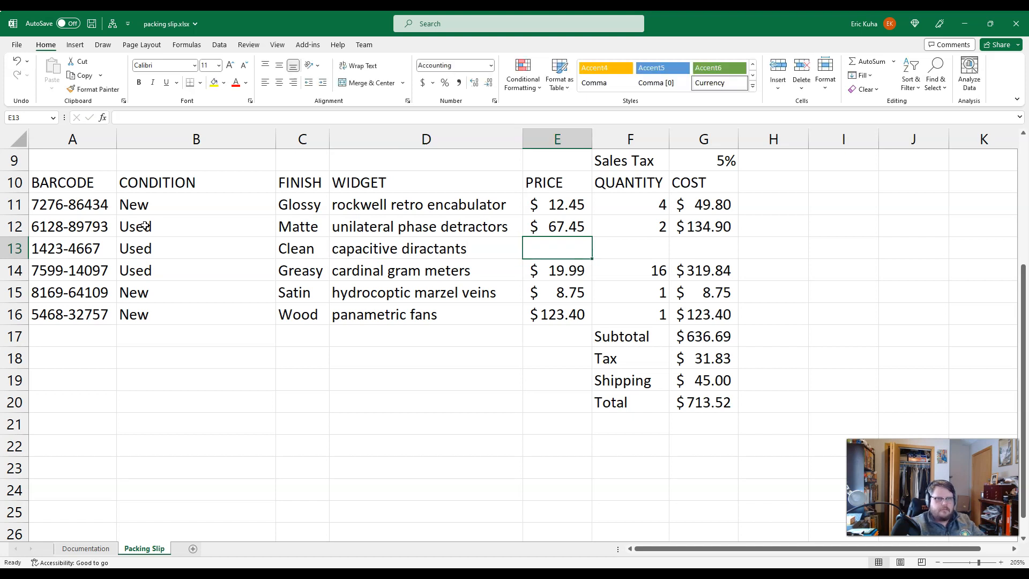
{"action": "type", "text": "45.99"}
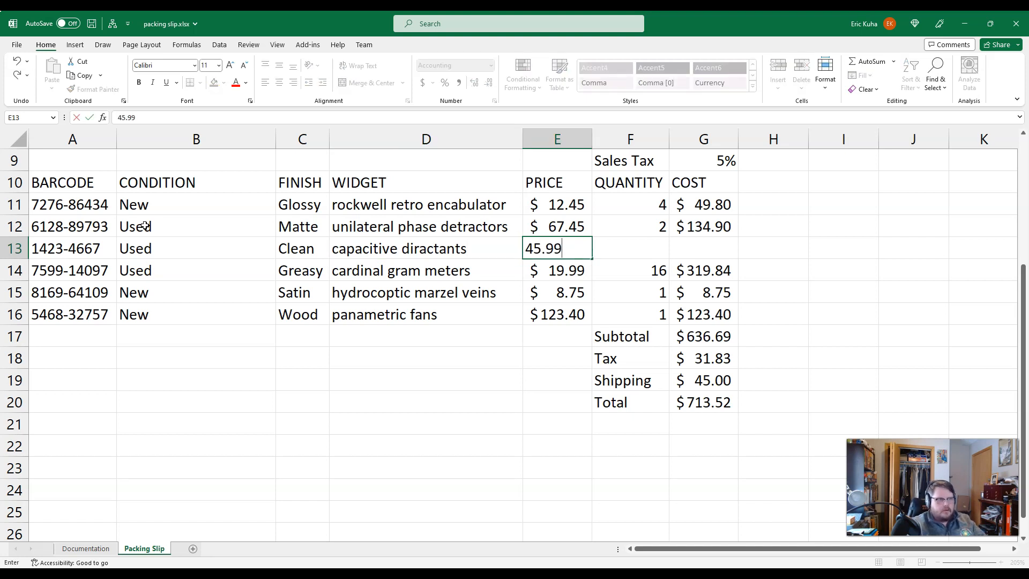
{"action": "key", "text": "Tab"}
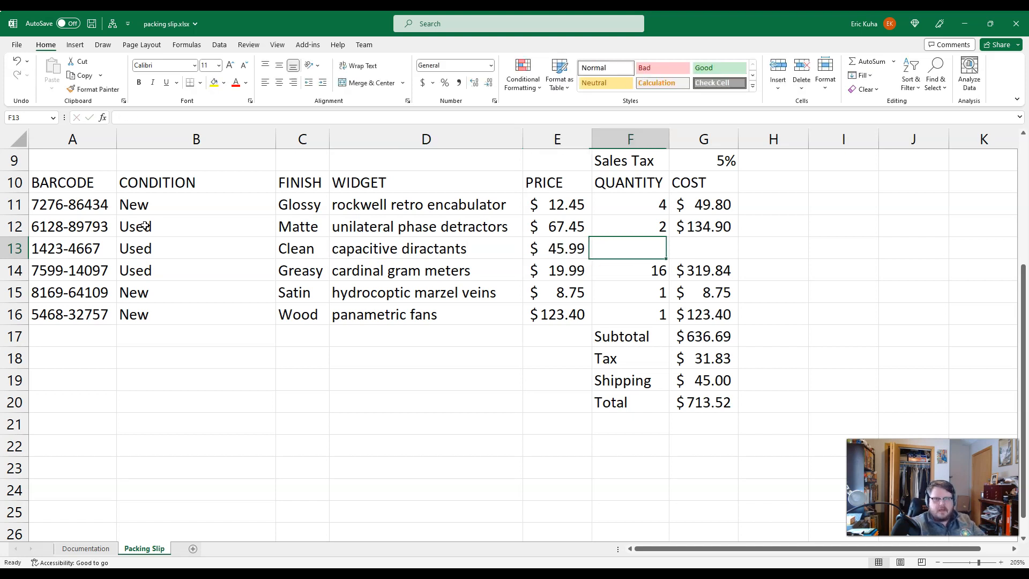
{"action": "key", "text": "Tab"}
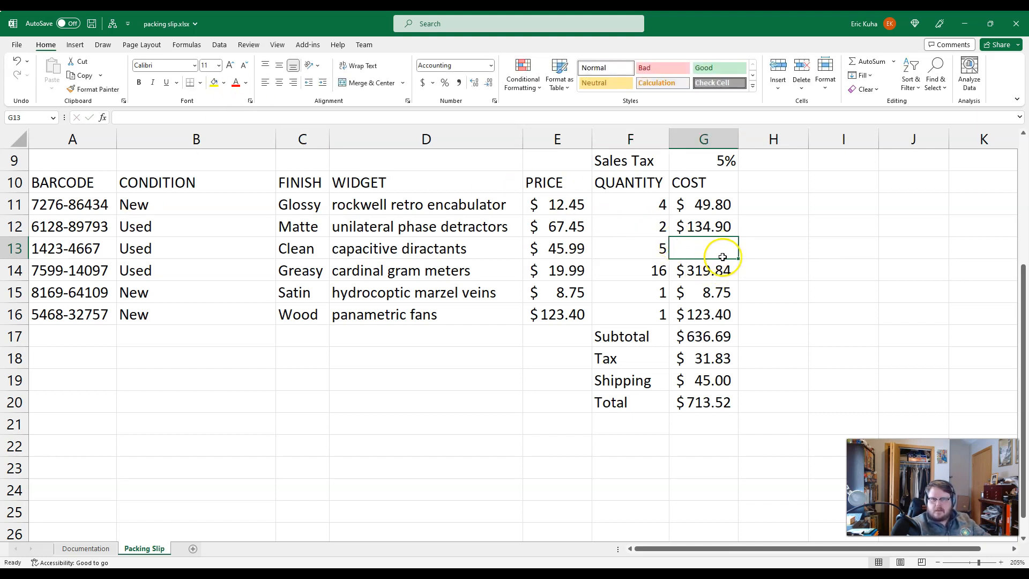
Step: Fill the cost formula from cell G12 down into G13, and check the subtotal, tax and total formulas
{"action": "left_click", "coordinate": [729, 229]}
{"action": "left_click_drag", "start_coordinate": [738, 238], "coordinate": [737, 257]}
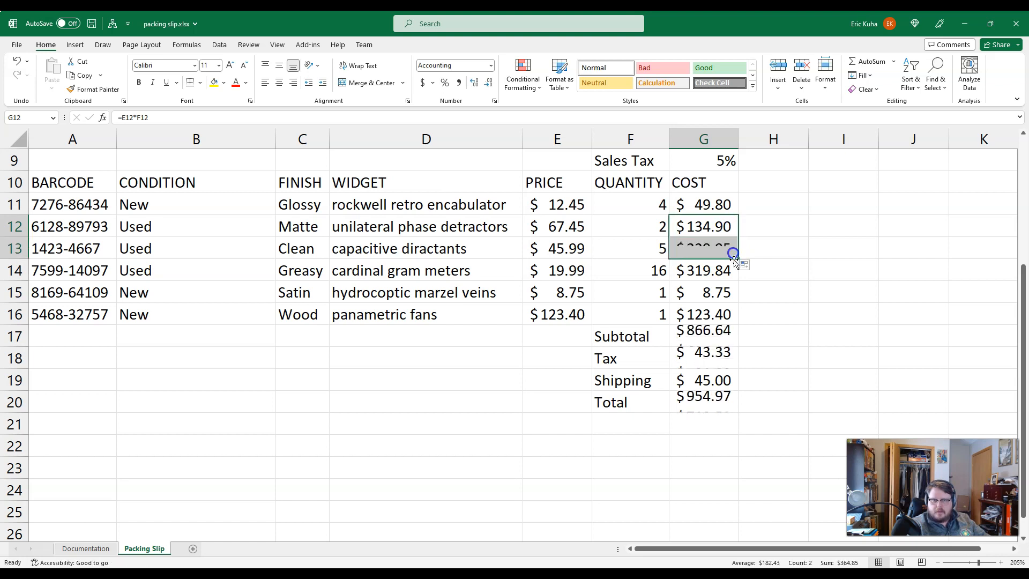
{"action": "left_click", "coordinate": [707, 336]}
{"action": "left_click", "coordinate": [710, 358]}
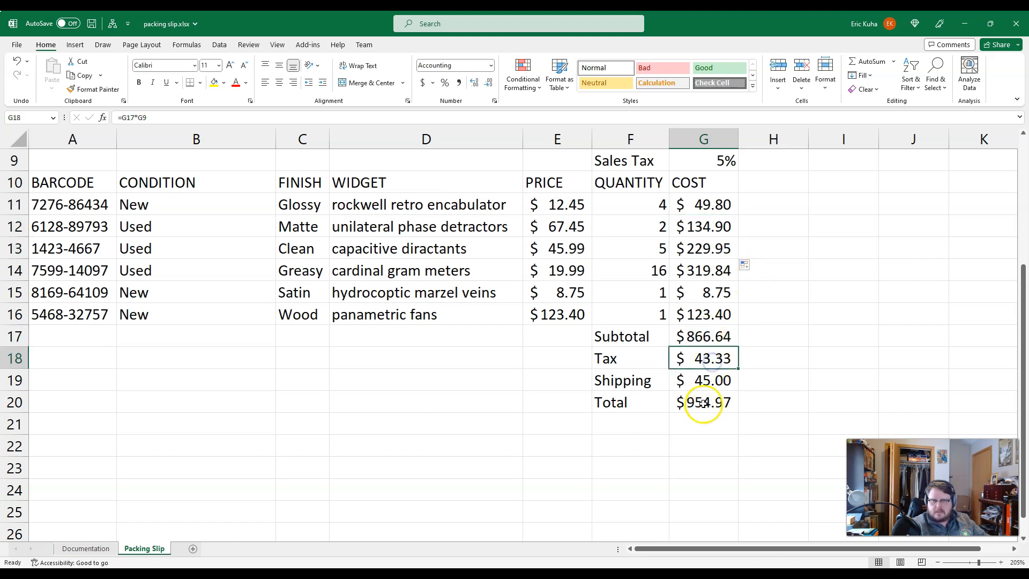
{"action": "left_click", "coordinate": [703, 403]}
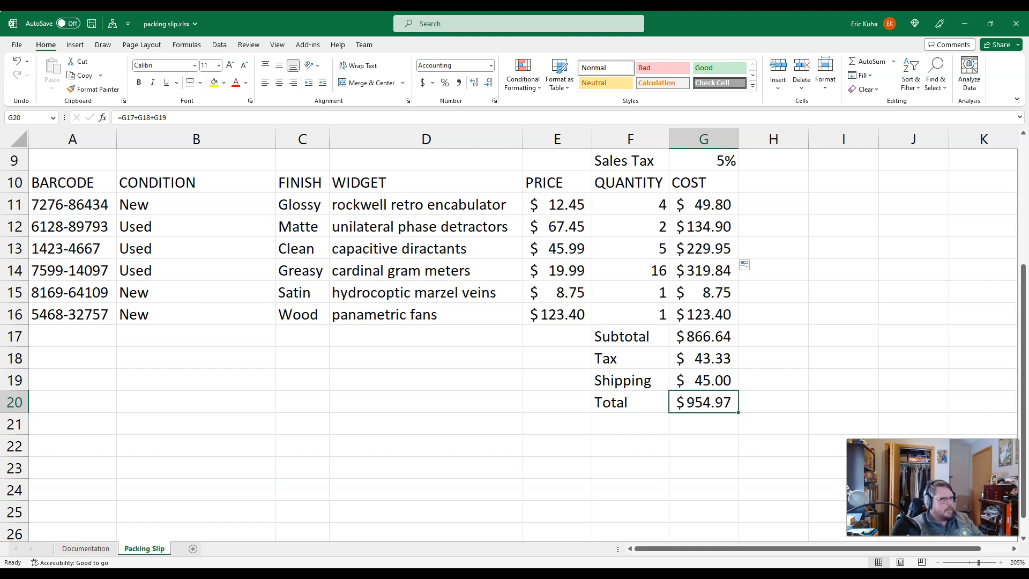
Step: Insert a row above the Packing Slip heading and enter the title We Got Widgets in cell A1
{"action": "scroll", "coordinate": [50, 195], "scroll_direction": "up", "scroll_amount": 3}
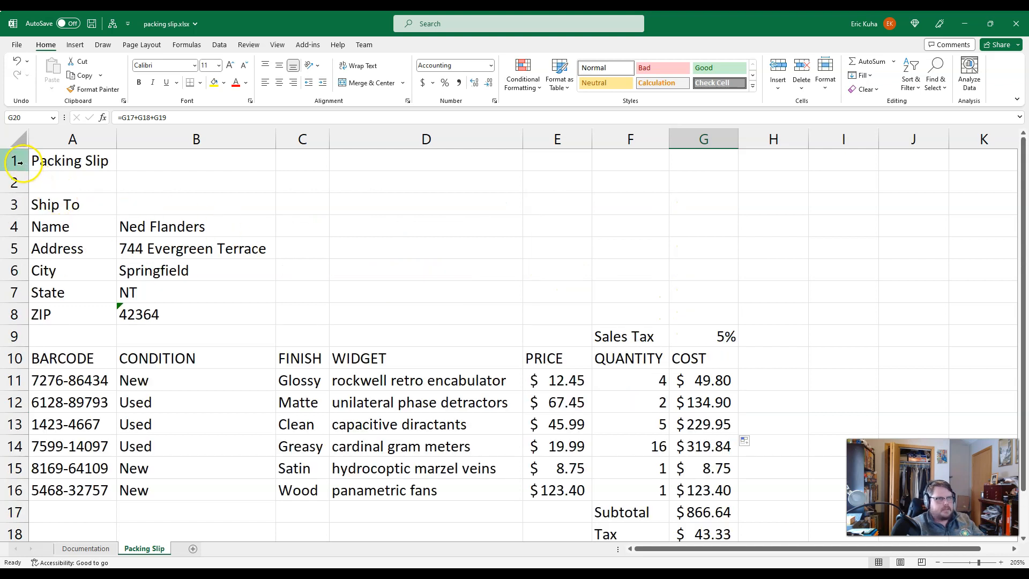
{"action": "left_click", "coordinate": [18, 162]}
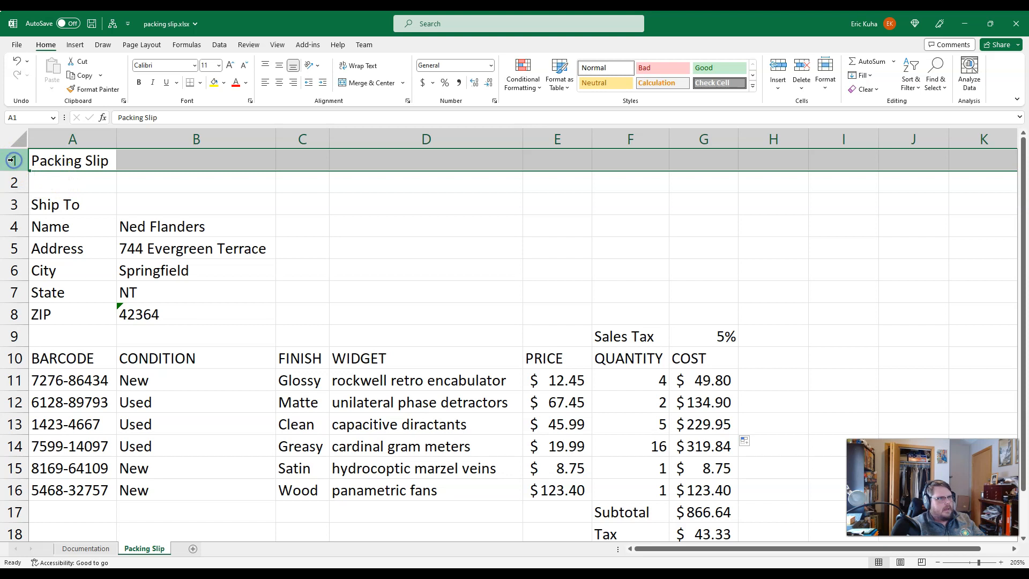
{"action": "left_click", "coordinate": [778, 63]}
{"action": "left_click", "coordinate": [78, 163]}
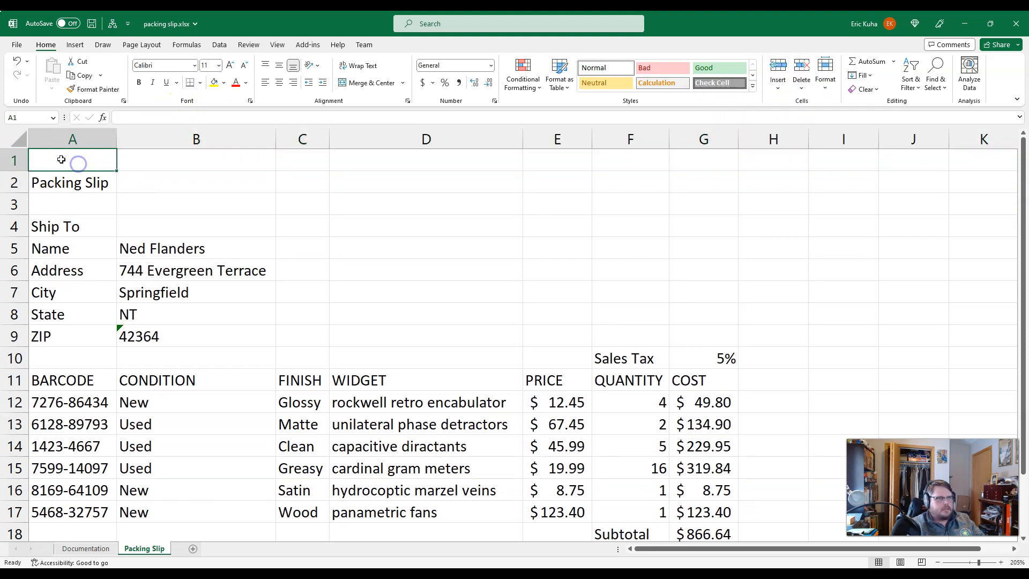
{"action": "type", "text": "We Got Widget"}
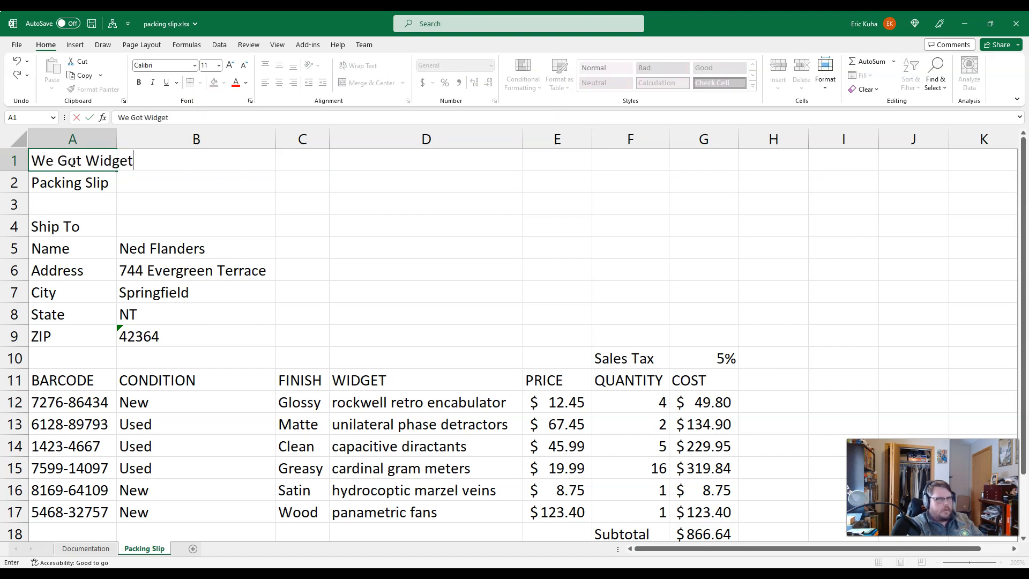
{"action": "key", "text": "Return"}
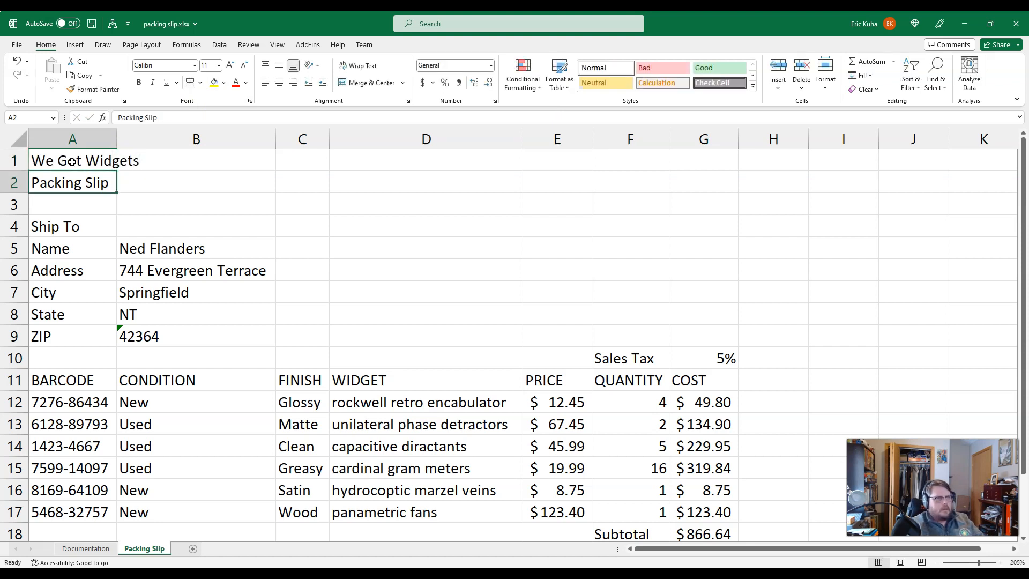
Step: Enlarge the font of the We Got Widgets title in cell A1 to 28 points
{"action": "left_click", "coordinate": [71, 161]}
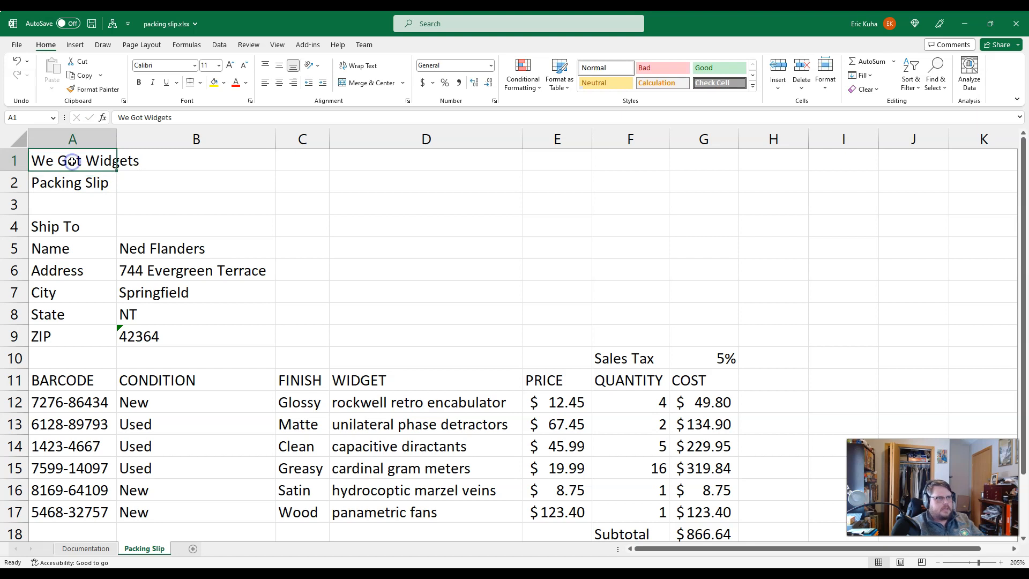
{"action": "left_click", "coordinate": [228, 65]}
{"action": "left_click", "coordinate": [229, 65]}
{"action": "left_click", "coordinate": [228, 65]}
{"action": "left_click", "coordinate": [228, 65]}
{"action": "left_click", "coordinate": [228, 65]}
{"action": "left_click", "coordinate": [228, 64]}
{"action": "left_click", "coordinate": [228, 64]}
{"action": "left_click", "coordinate": [228, 65]}
{"action": "left_click", "coordinate": [228, 65]}
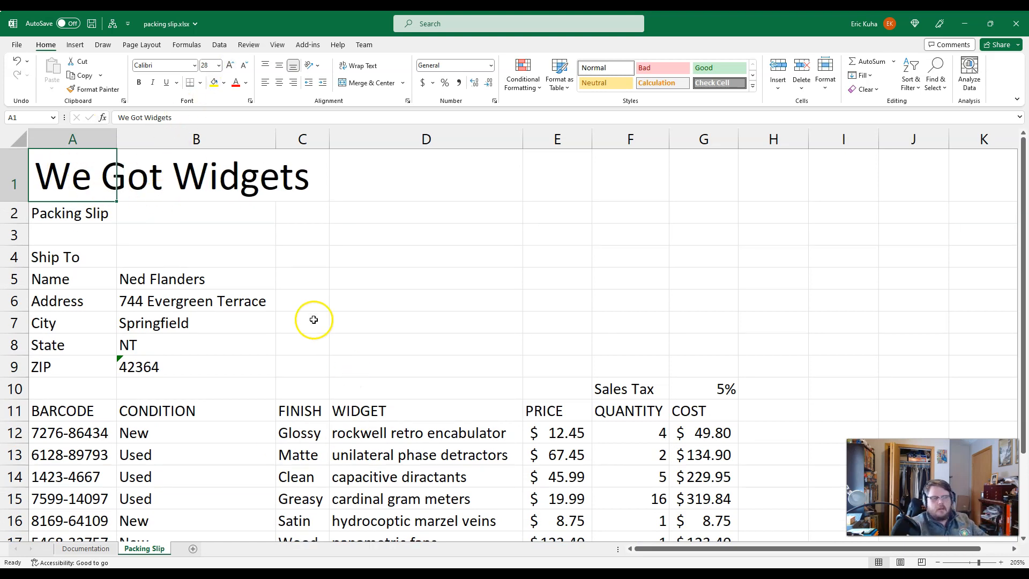
Step: Look over the packing slip and examine its print preview for missing gridlines and cut-off columns
{"action": "scroll", "coordinate": [303, 324], "scroll_direction": "down", "scroll_amount": 2}
{"action": "scroll", "coordinate": [300, 327], "scroll_direction": "up", "scroll_amount": 2}
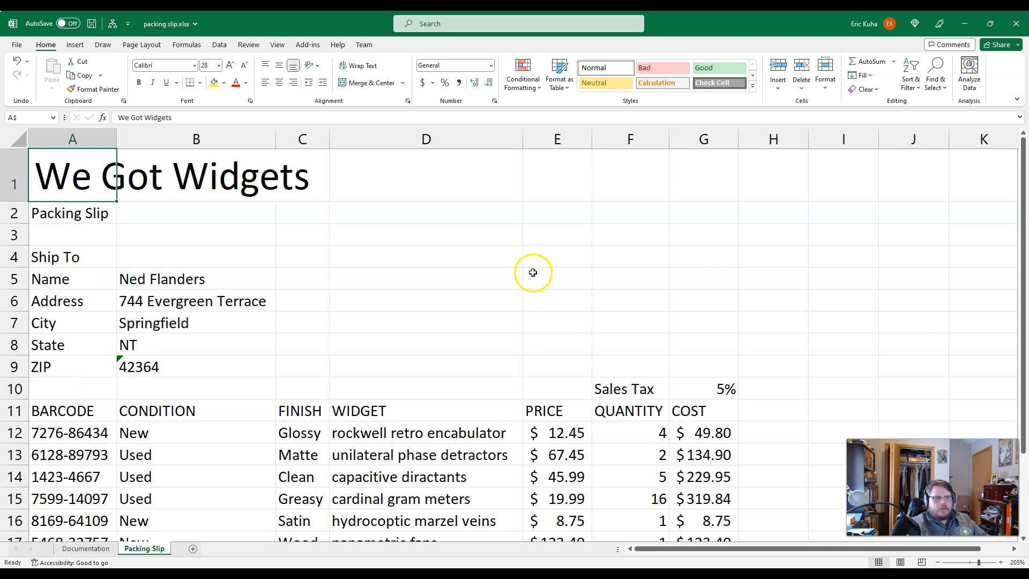
{"action": "scroll", "coordinate": [391, 367], "scroll_direction": "down", "scroll_amount": 1}
{"action": "scroll", "coordinate": [391, 367], "scroll_direction": "up", "scroll_amount": 1}
{"action": "left_click", "coordinate": [19, 46]}
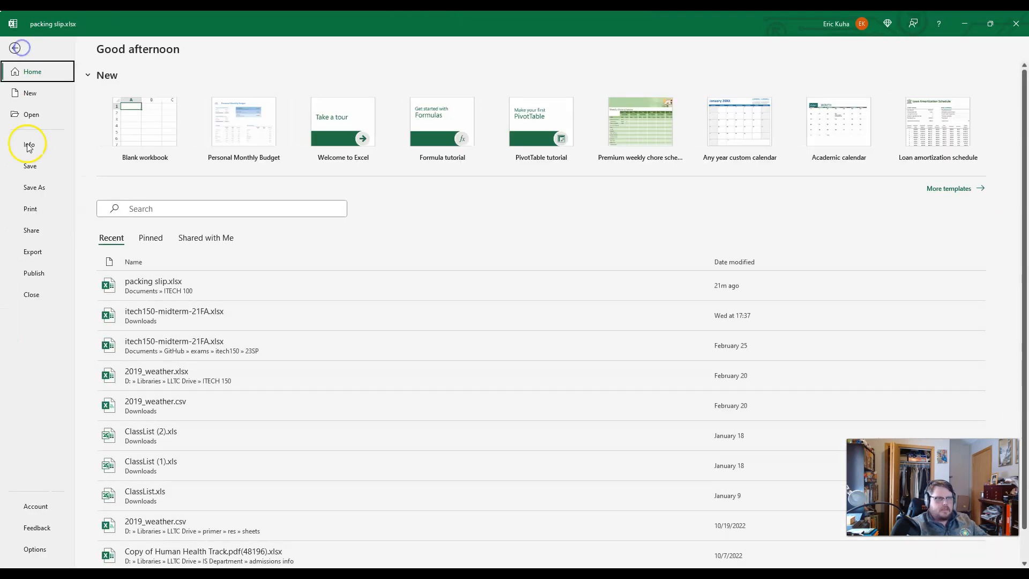
{"action": "left_click", "coordinate": [30, 209]}
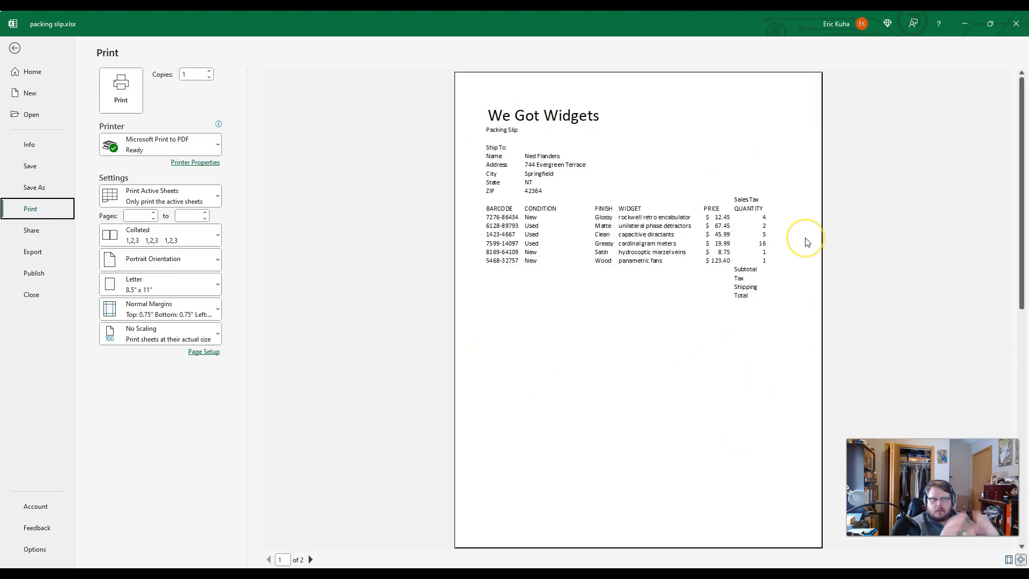
{"action": "left_click", "coordinate": [15, 48]}
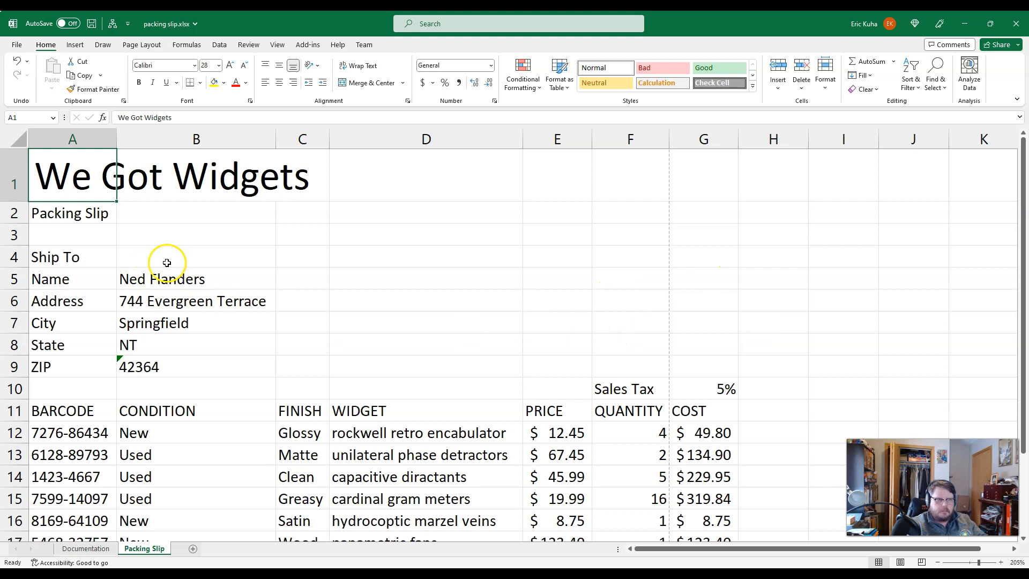
Step: Apply all borders to the shipping details in A5:B9 and to the Ship To cell A4
{"action": "left_click_drag", "start_coordinate": [37, 279], "coordinate": [161, 364]}
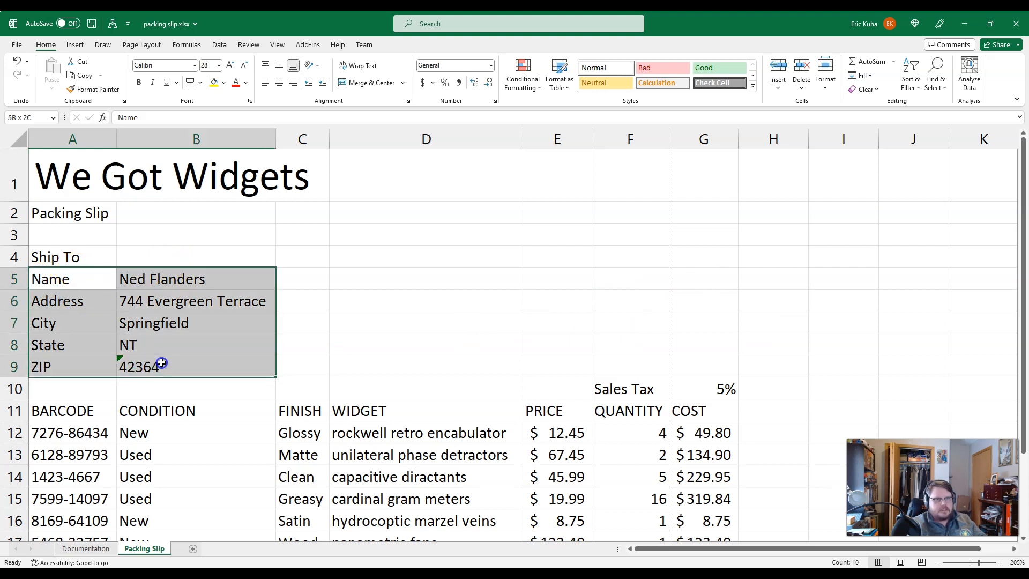
{"action": "left_click_drag", "start_coordinate": [75, 283], "coordinate": [194, 362]}
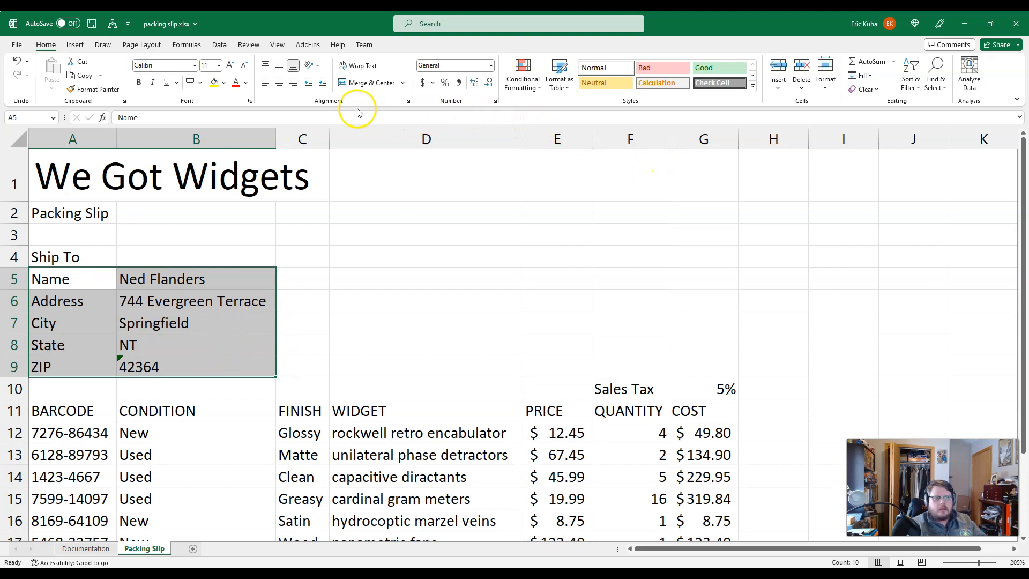
{"action": "key", "text": "ctrl+q"}
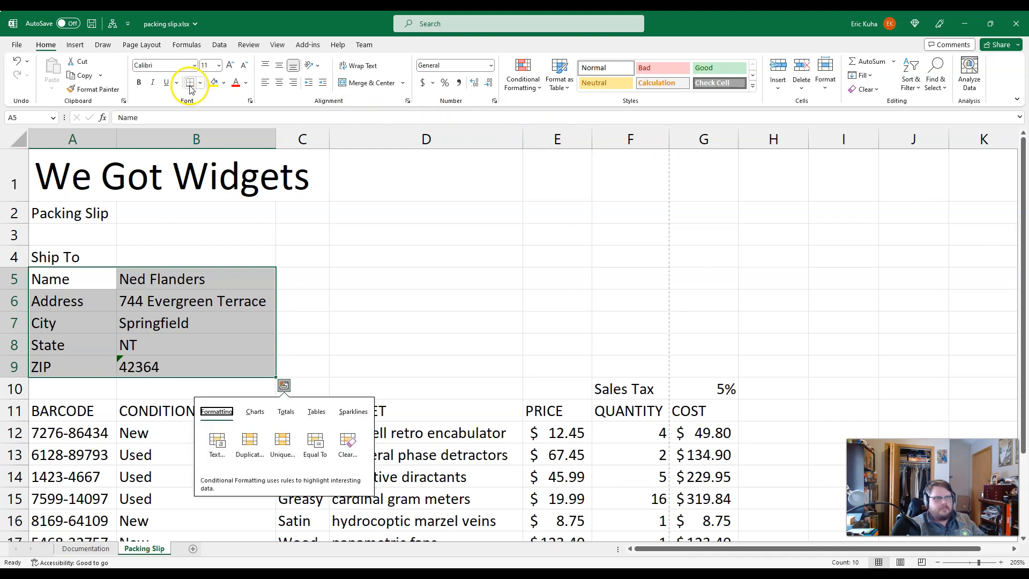
{"action": "left_click", "coordinate": [201, 83]}
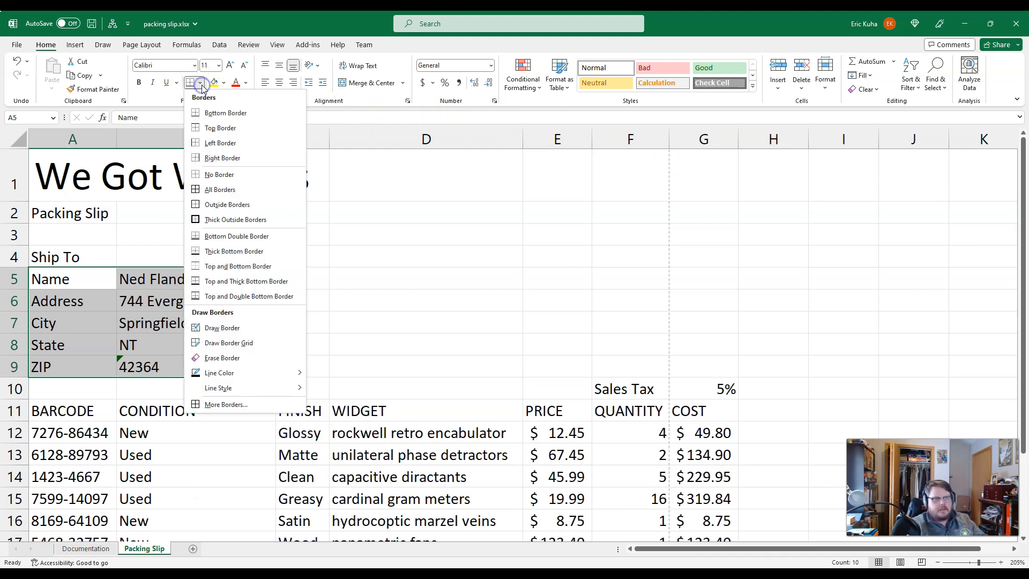
{"action": "left_click", "coordinate": [213, 189]}
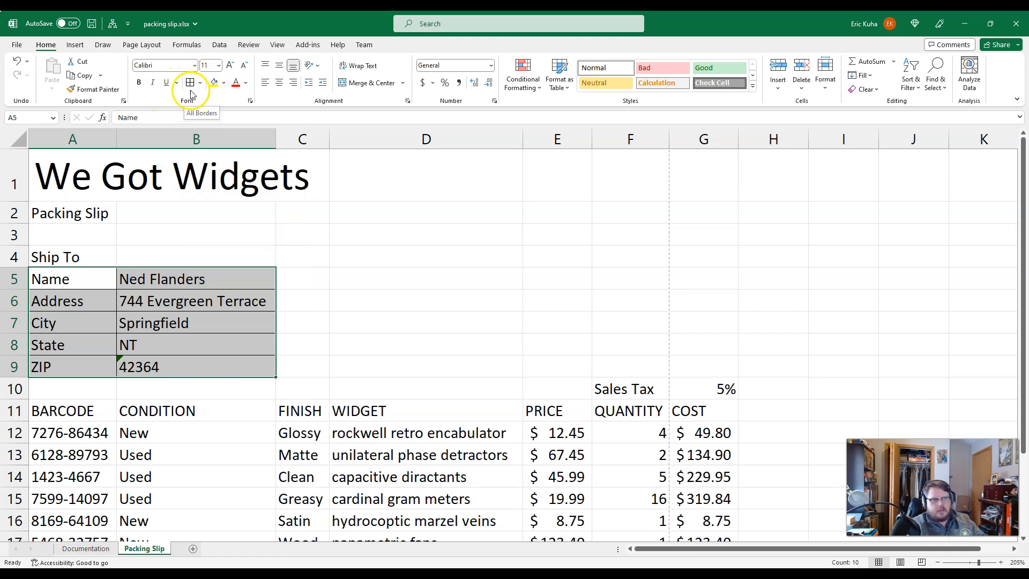
{"action": "left_click", "coordinate": [225, 412]}
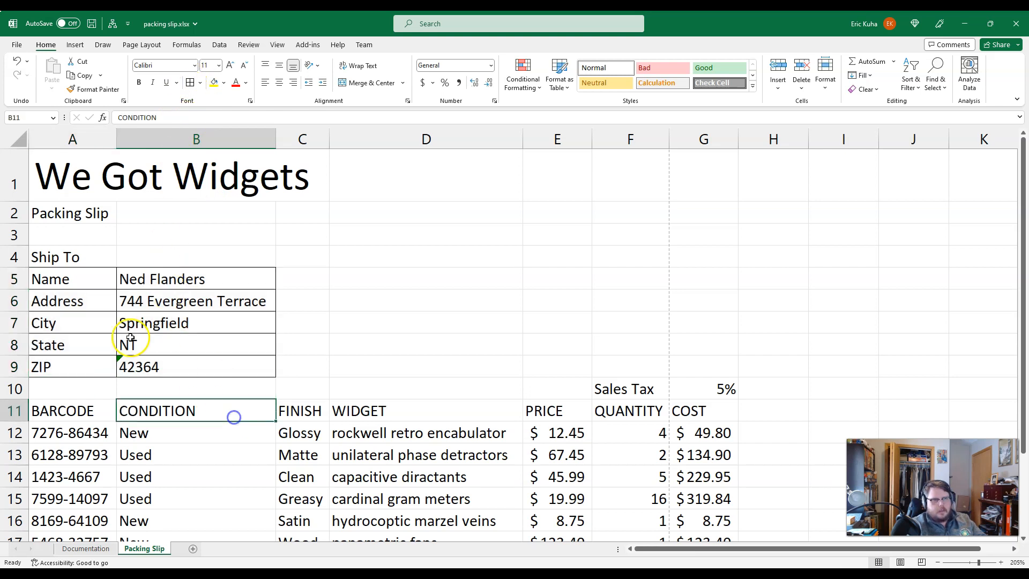
{"action": "left_click", "coordinate": [67, 258]}
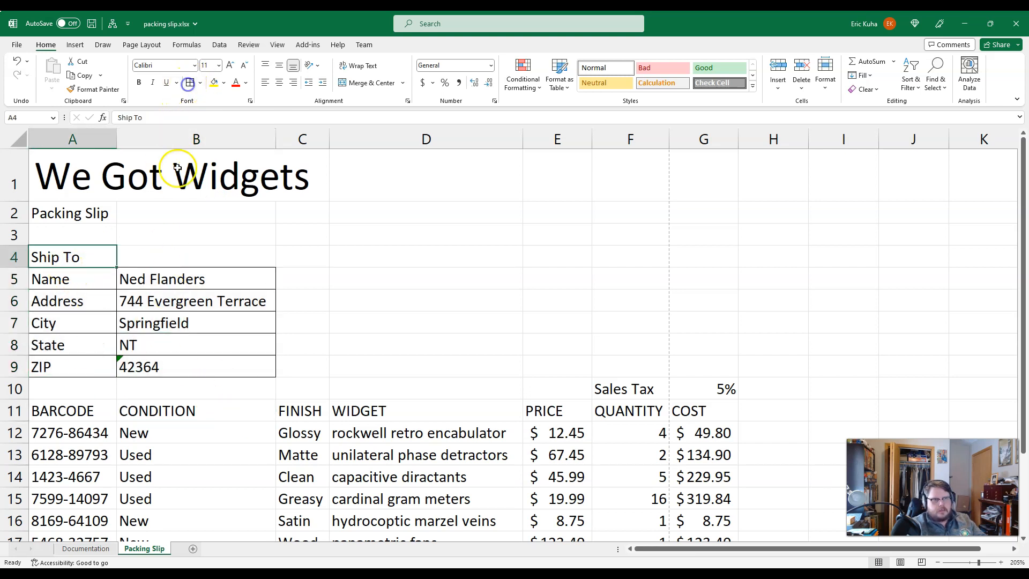
Step: Apply all borders to the item table A11:G17, the sales tax cells F10:G10 and the totals block F18:G21
{"action": "scroll", "coordinate": [43, 312], "scroll_direction": "down", "scroll_amount": 2}
{"action": "left_click_drag", "start_coordinate": [39, 279], "coordinate": [694, 412]}
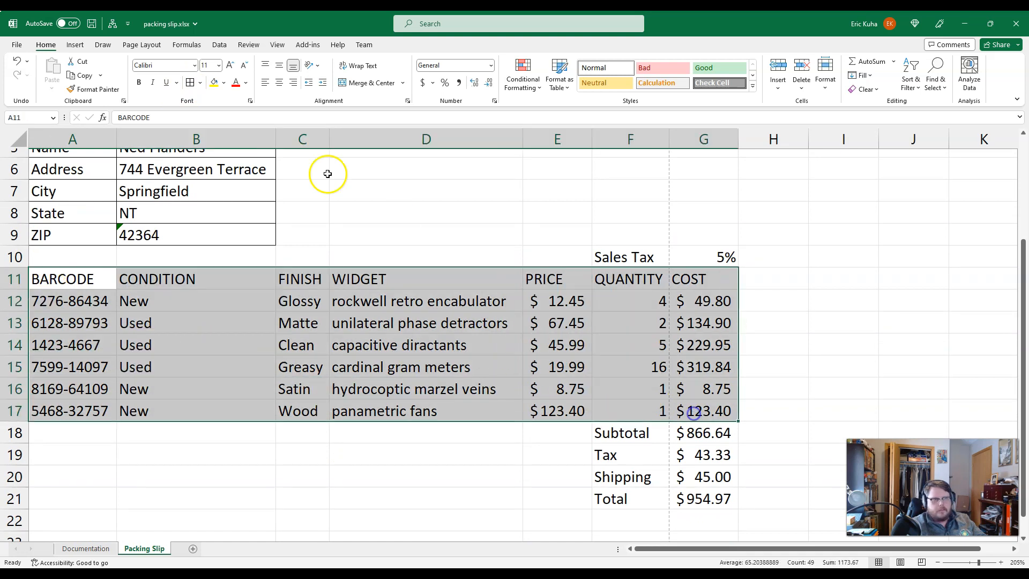
{"action": "left_click", "coordinate": [190, 82]}
{"action": "left_click_drag", "start_coordinate": [640, 258], "coordinate": [684, 258]}
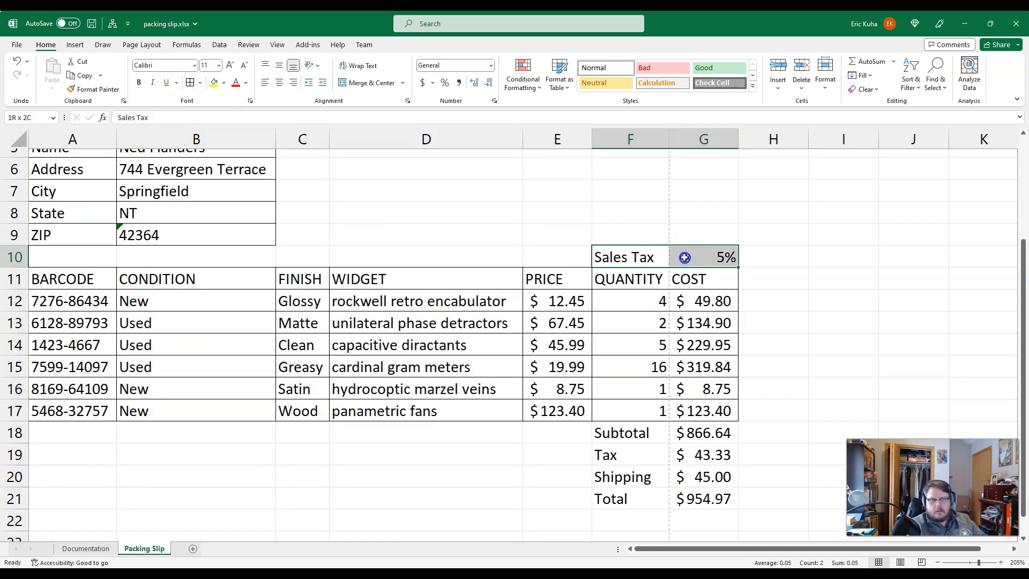
{"action": "left_click", "coordinate": [197, 81]}
{"action": "left_click_drag", "start_coordinate": [616, 431], "coordinate": [681, 488]}
{"action": "left_click", "coordinate": [191, 83]}
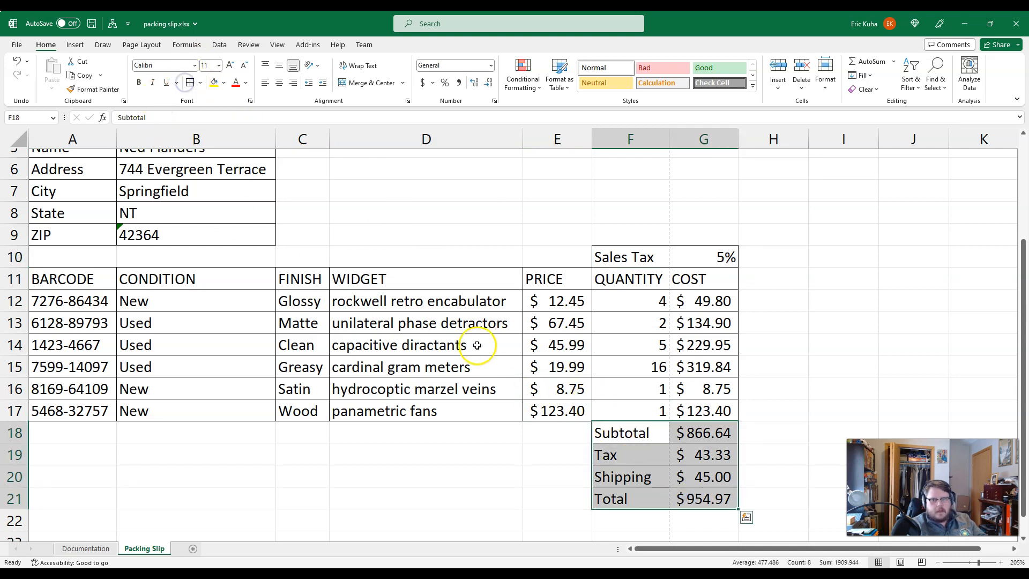
{"action": "left_click", "coordinate": [369, 324]}
{"action": "left_click", "coordinate": [322, 429]}
Step: Check in the print preview how the bordered packing slip fits on the portrait page
{"action": "left_click", "coordinate": [17, 44]}
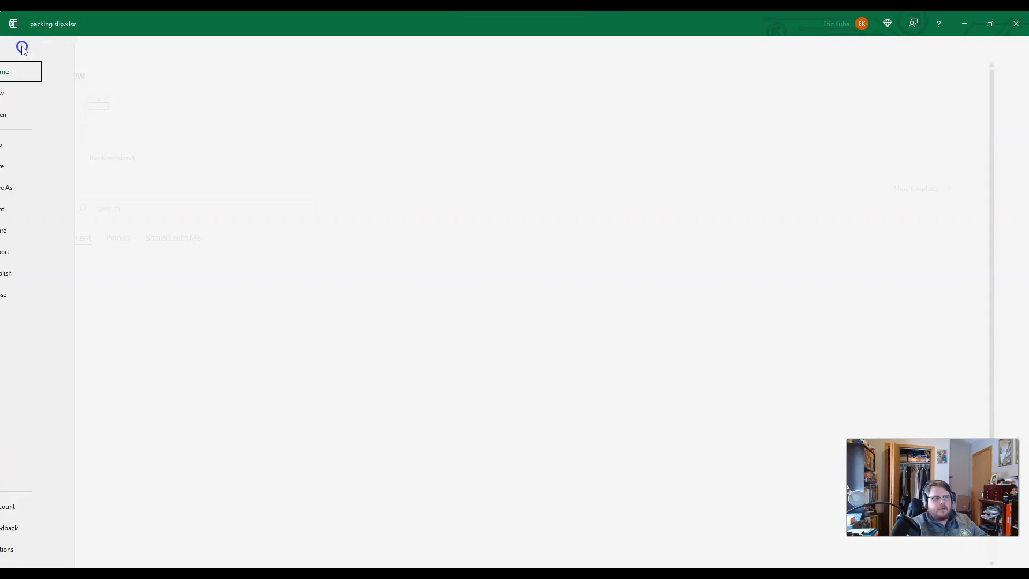
{"action": "left_click", "coordinate": [32, 209]}
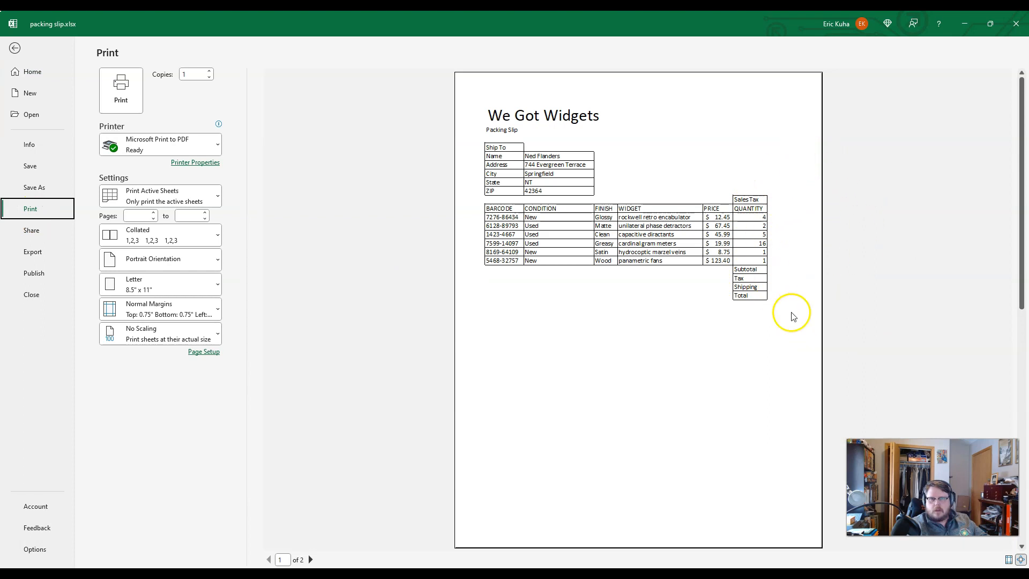
{"action": "left_click", "coordinate": [14, 49]}
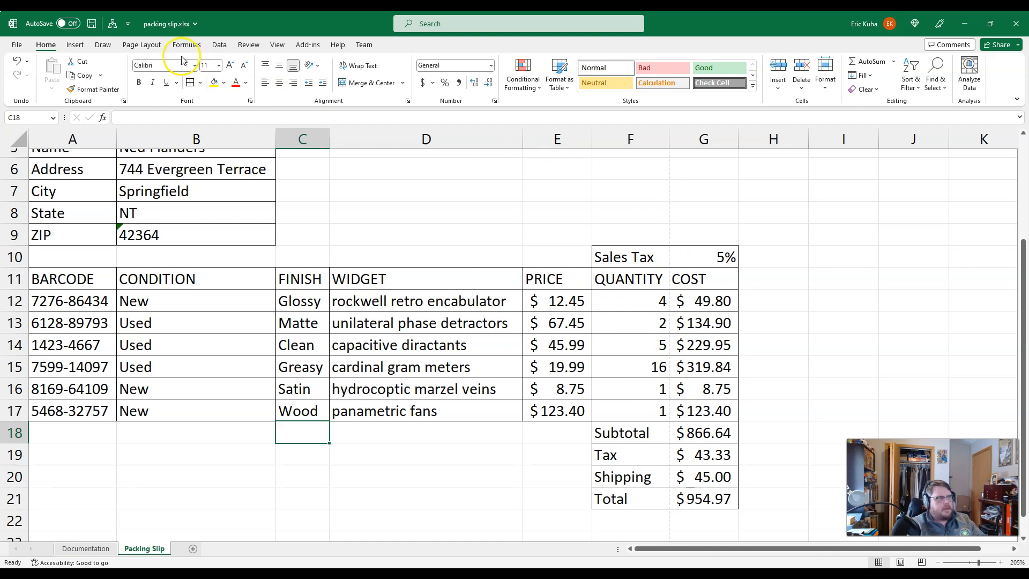
Step: Set the page orientation of the Packing Slip sheet to landscape
{"action": "left_click", "coordinate": [149, 47]}
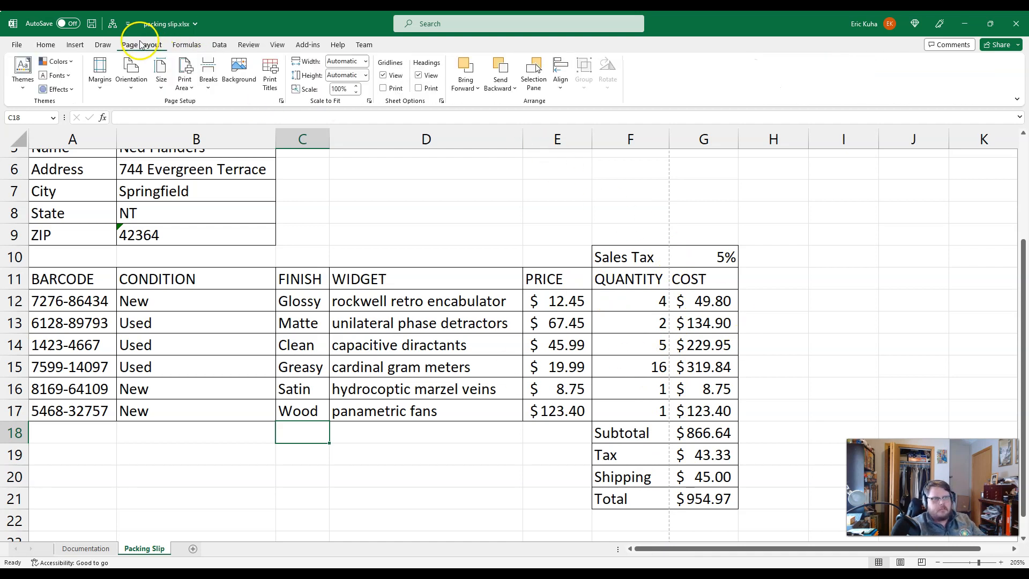
{"action": "left_click", "coordinate": [132, 79]}
{"action": "left_click", "coordinate": [153, 140]}
{"action": "left_click", "coordinate": [154, 143]}
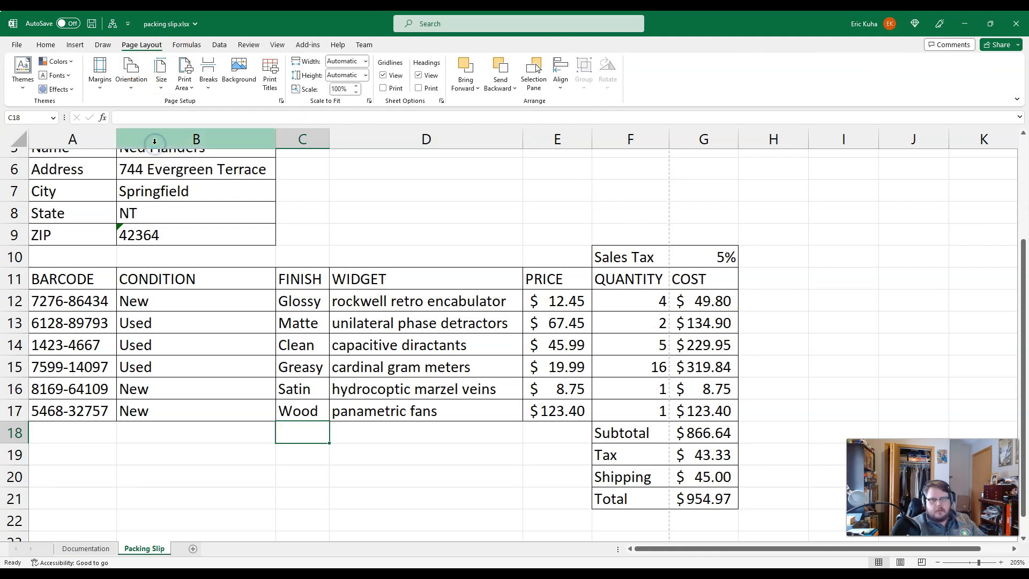
Step: Check the landscape page in the print preview and save the workbook
{"action": "left_click", "coordinate": [17, 44]}
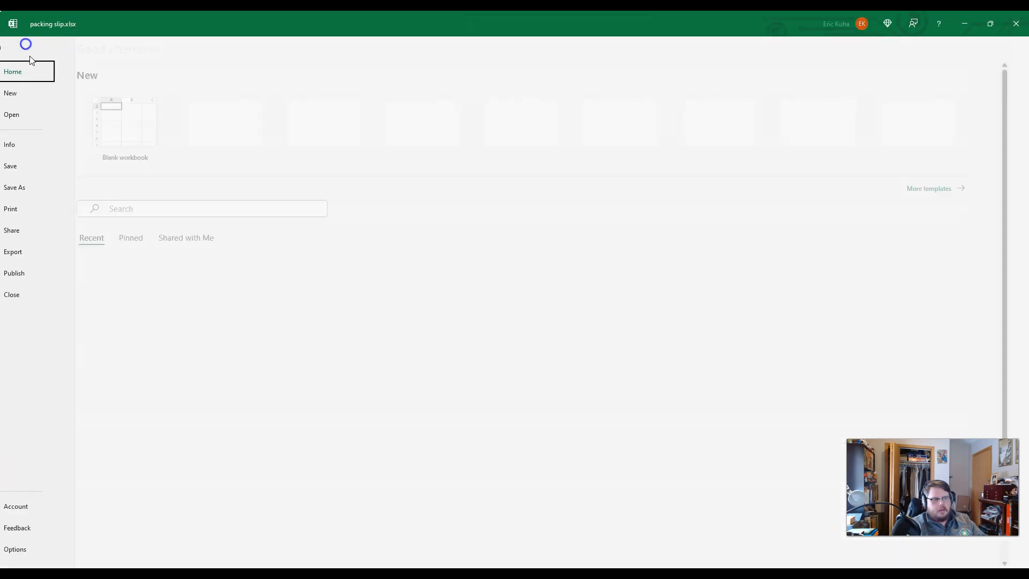
{"action": "left_click", "coordinate": [32, 209]}
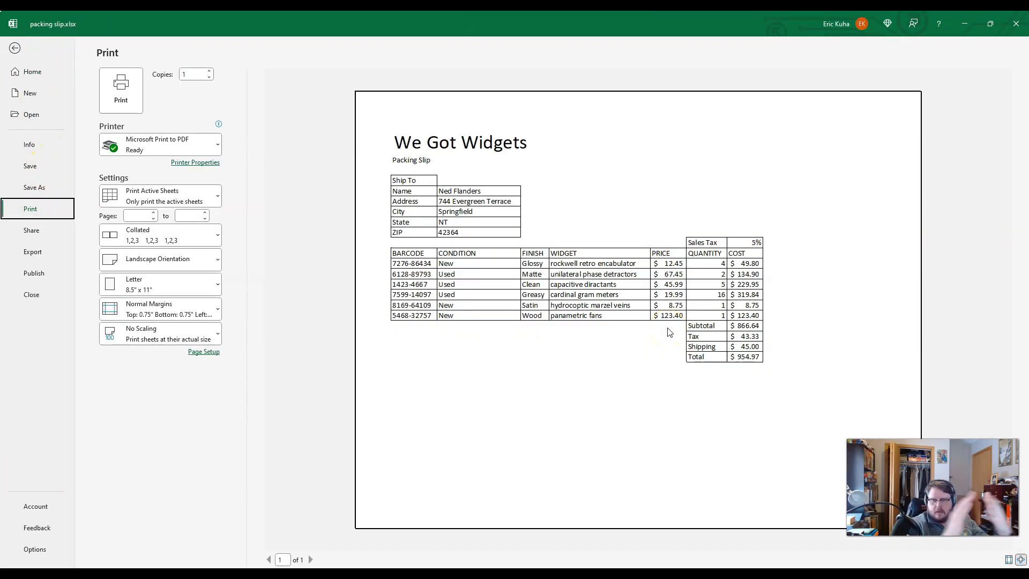
{"action": "left_click", "coordinate": [15, 49]}
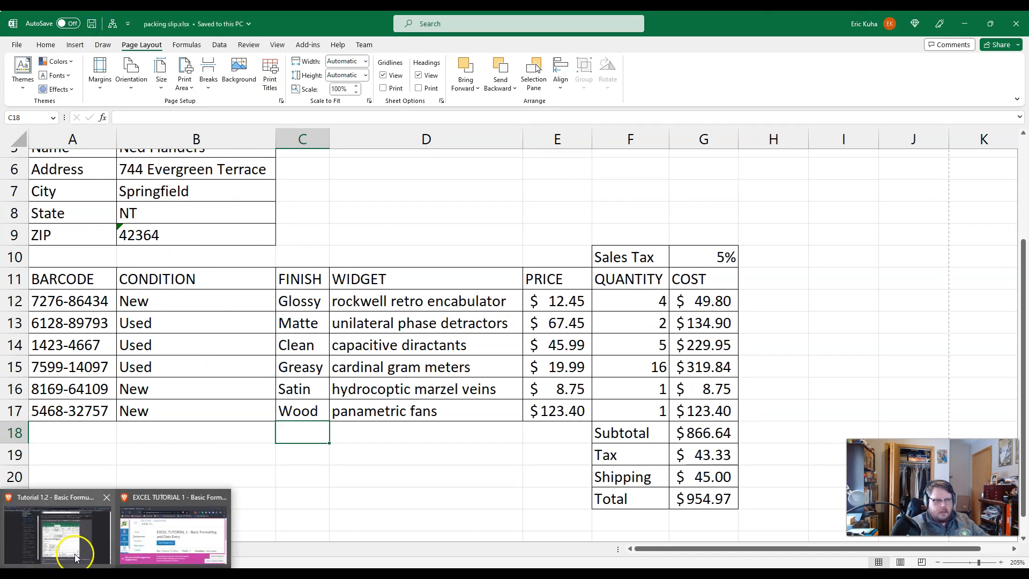
Step: Switch to the EXCEL TUTORIAL 1 assignment in the browser, start the submission and open the file chooser for the upload
{"action": "left_click", "coordinate": [140, 536]}
{"action": "left_click", "coordinate": [473, 60]}
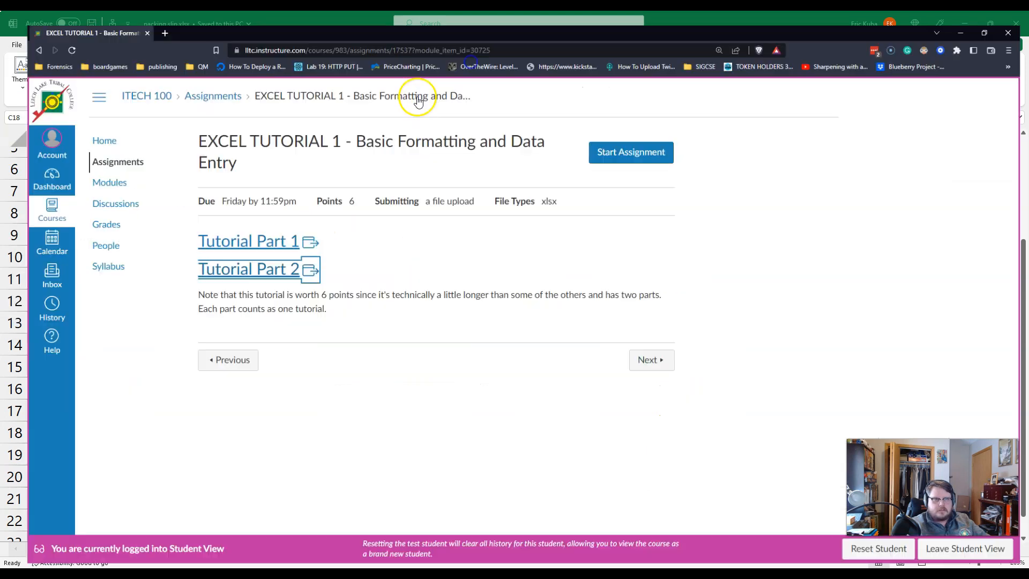
{"action": "left_click", "coordinate": [619, 141]}
{"action": "left_click", "coordinate": [214, 374]}
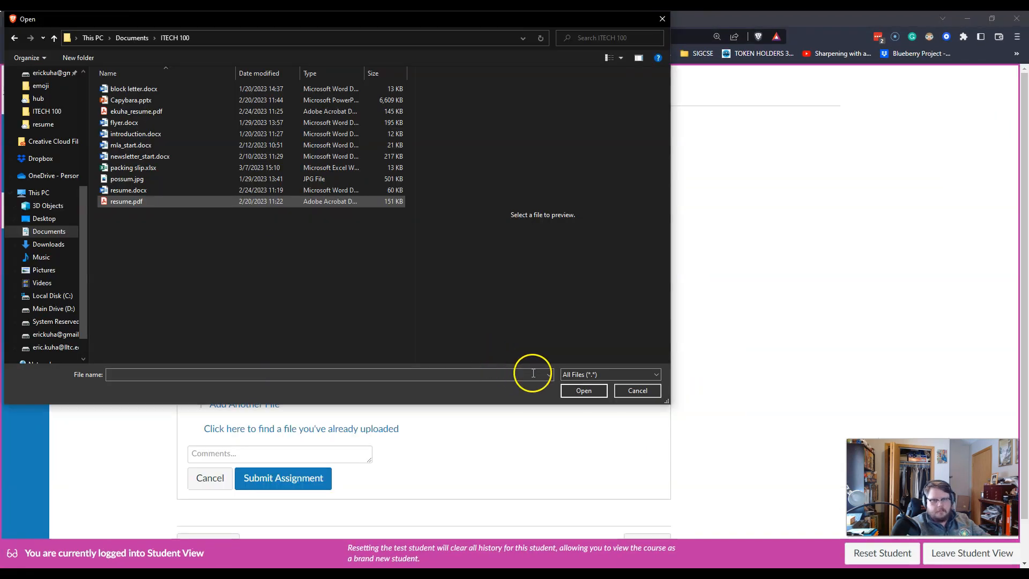